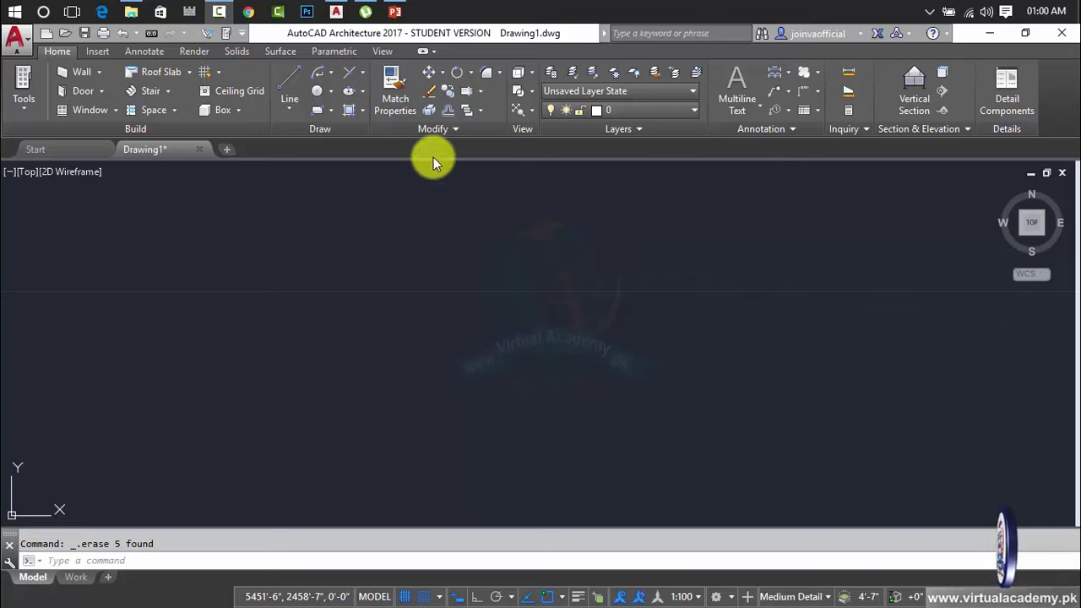
left_click(333, 76)
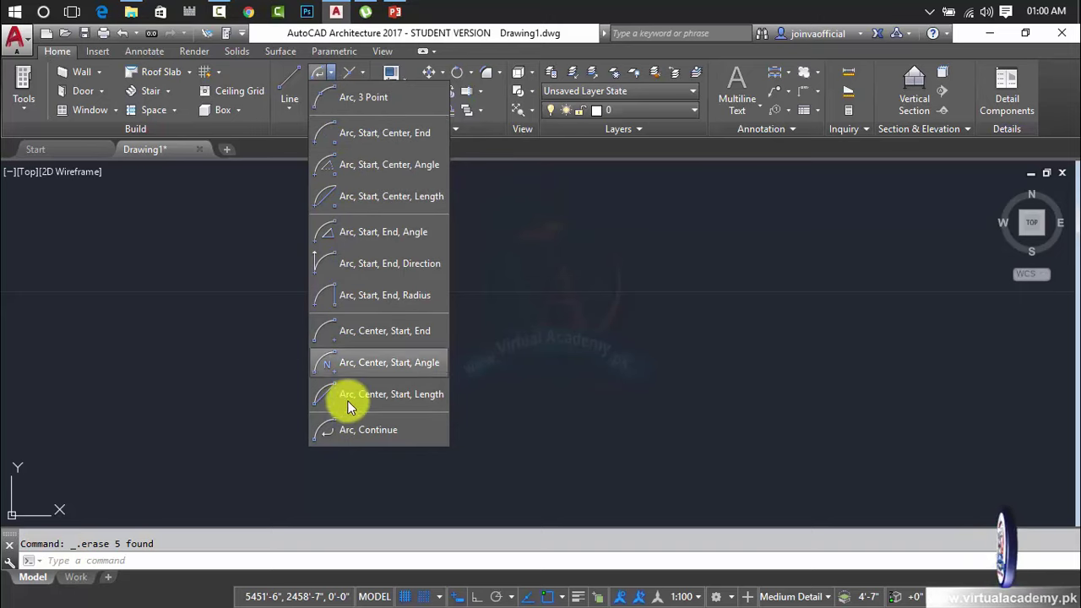
left_click(547, 233)
key("Escape")
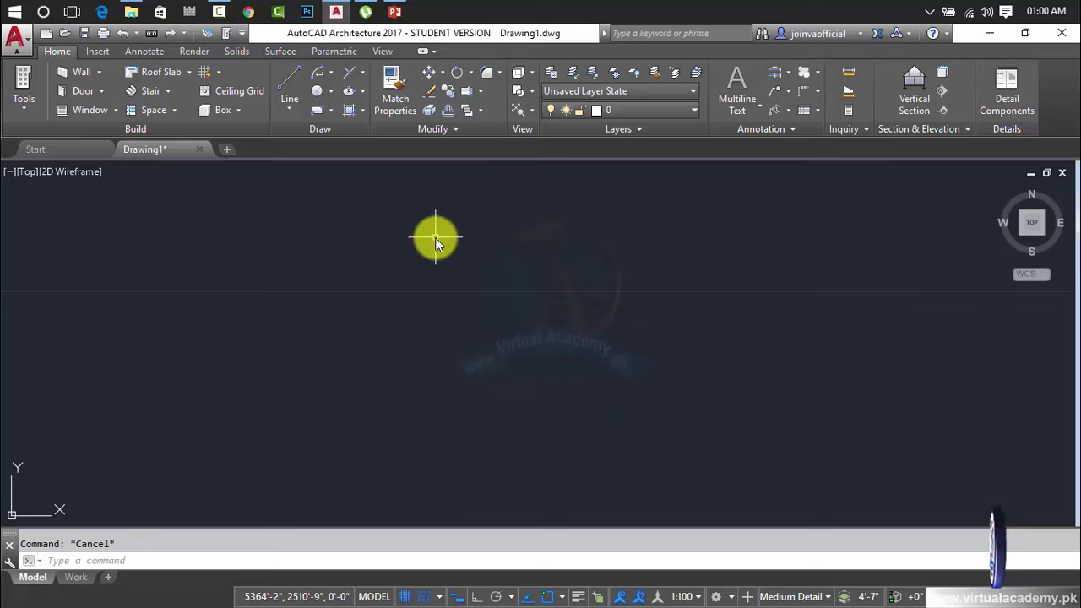
Step: Draw a wide, downward-bulging three-point arc across the middle of the drawing area and erase it
type("a")
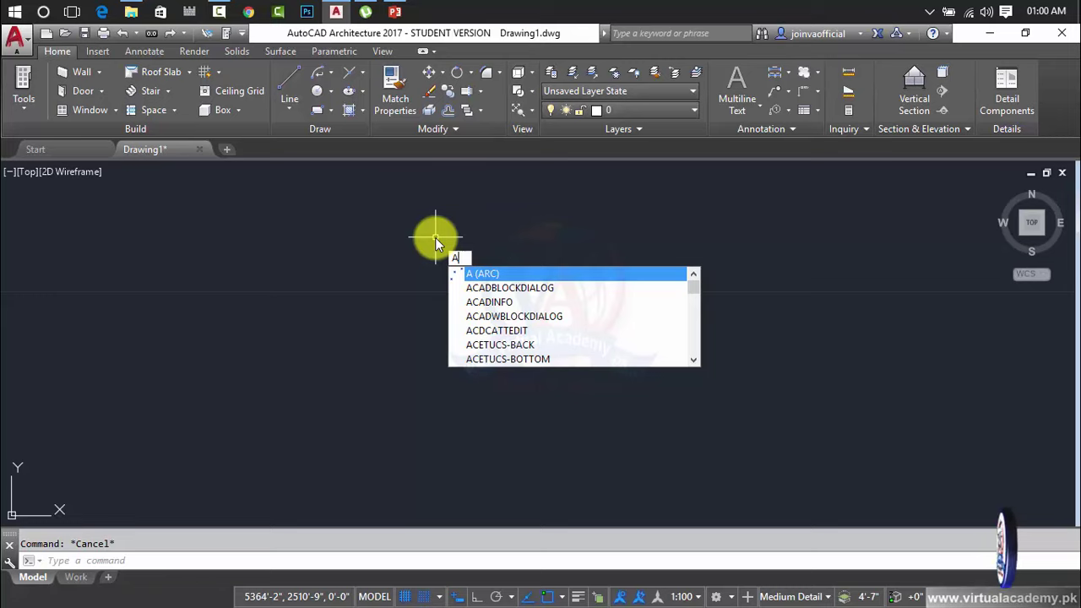
key("Return")
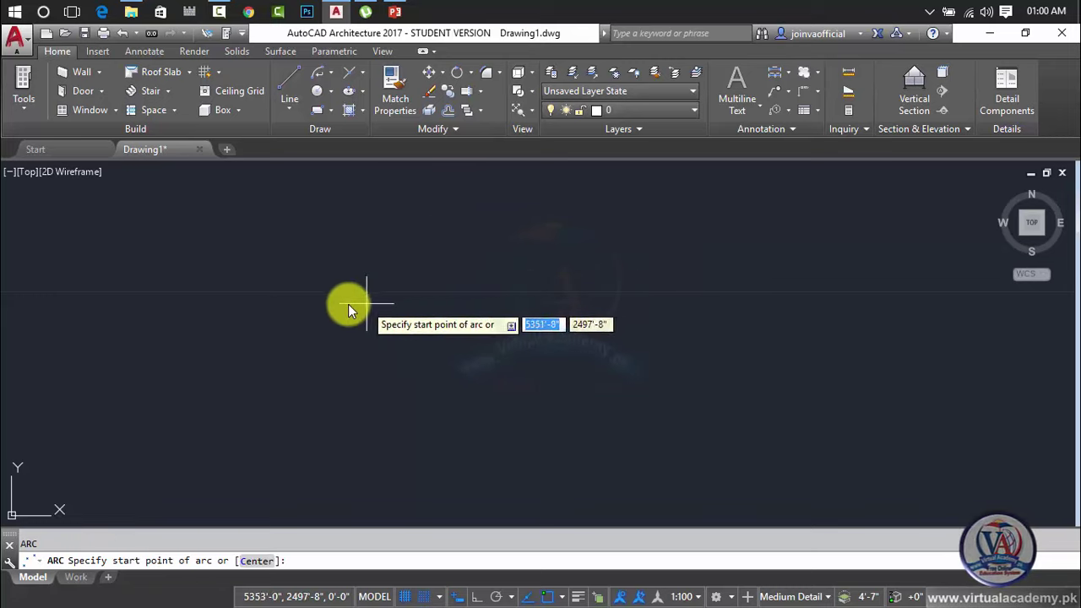
left_click(296, 318)
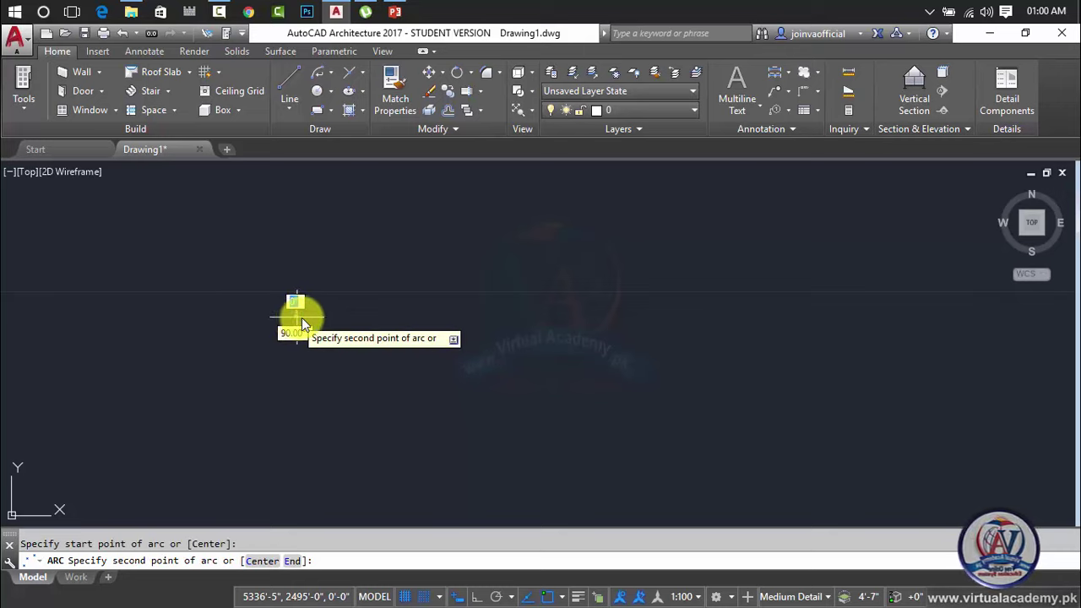
left_click(653, 319)
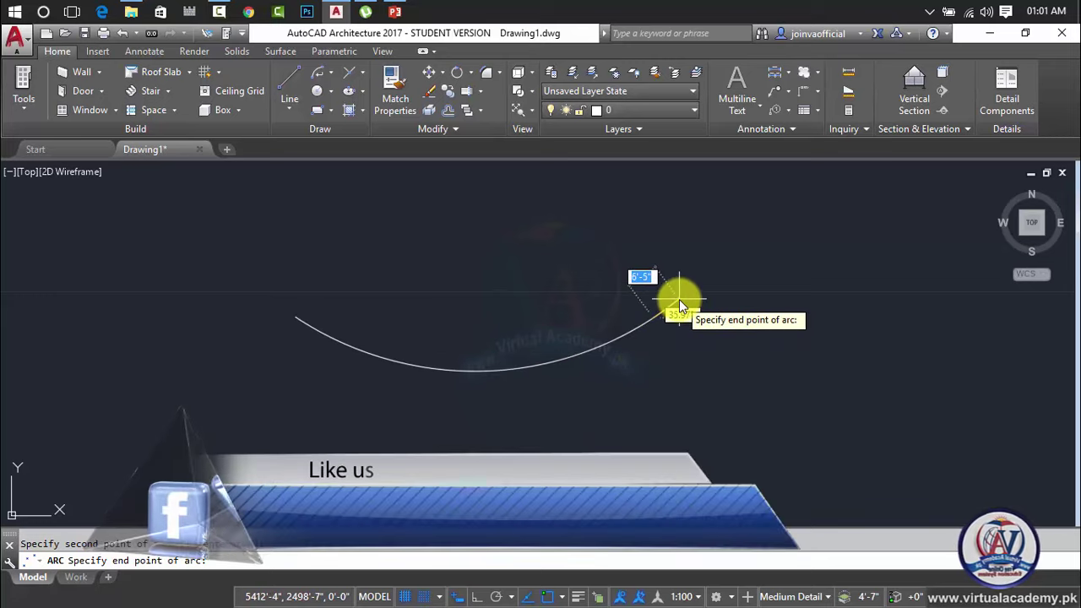
left_click(679, 299)
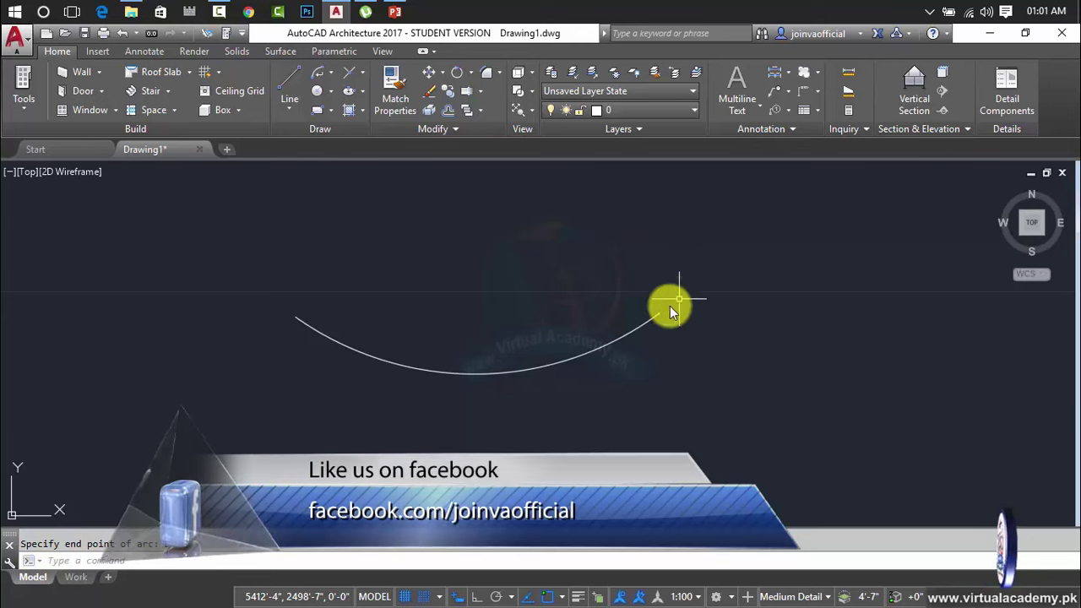
left_click(635, 326)
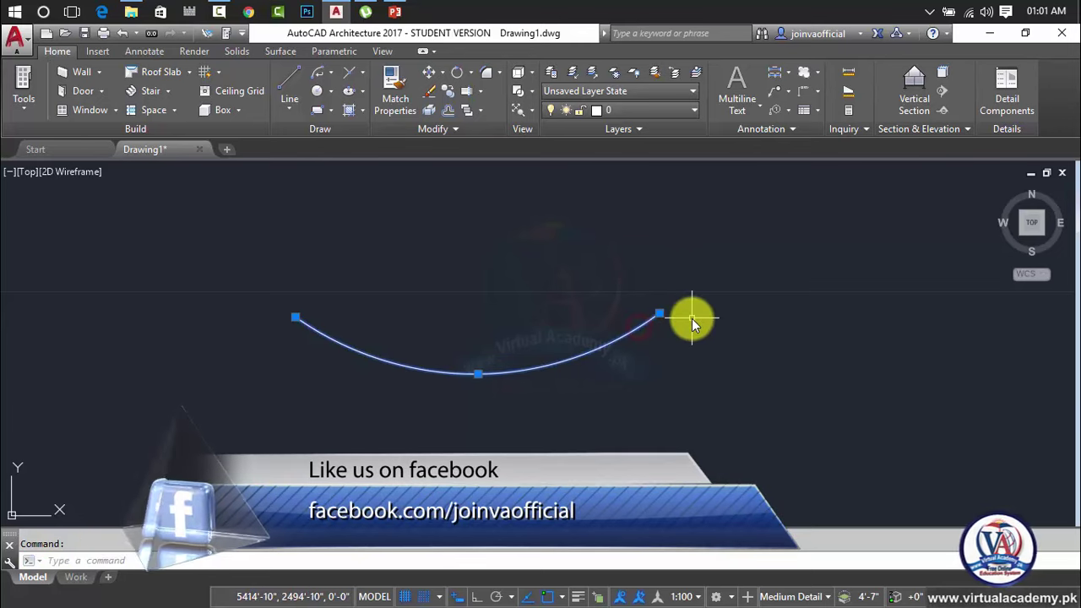
key("Delete")
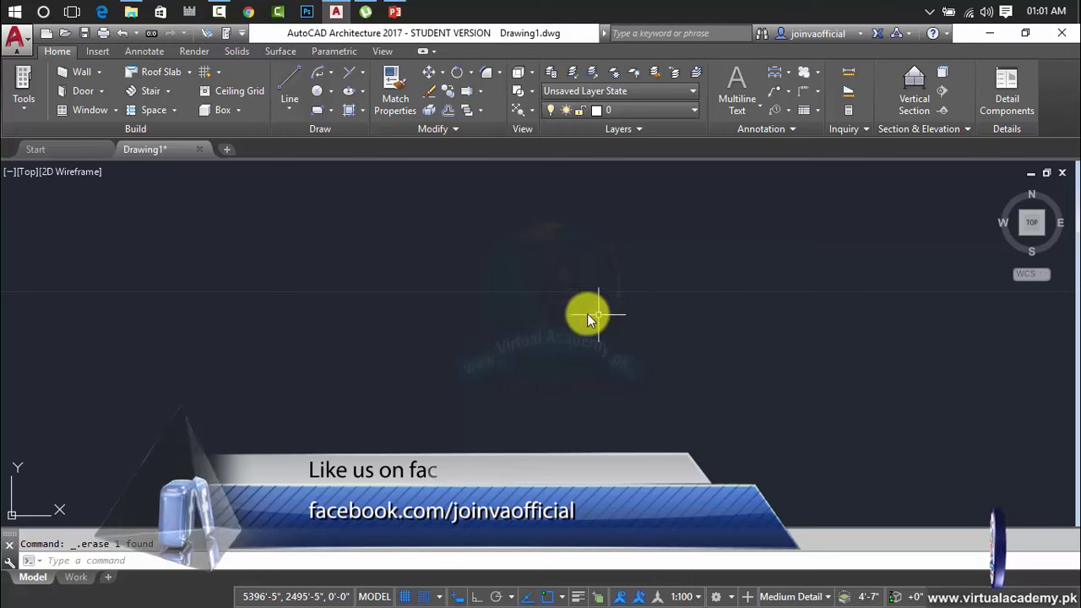
Step: Set the interface color scheme to Light in the display options and apply it
left_click(25, 40)
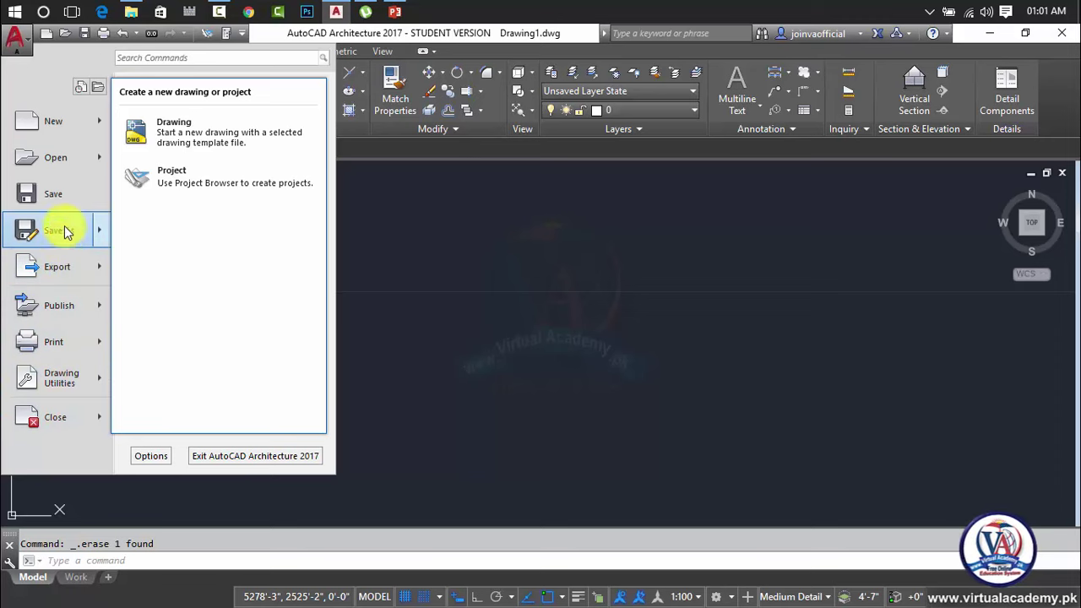
mouse_move(61, 338)
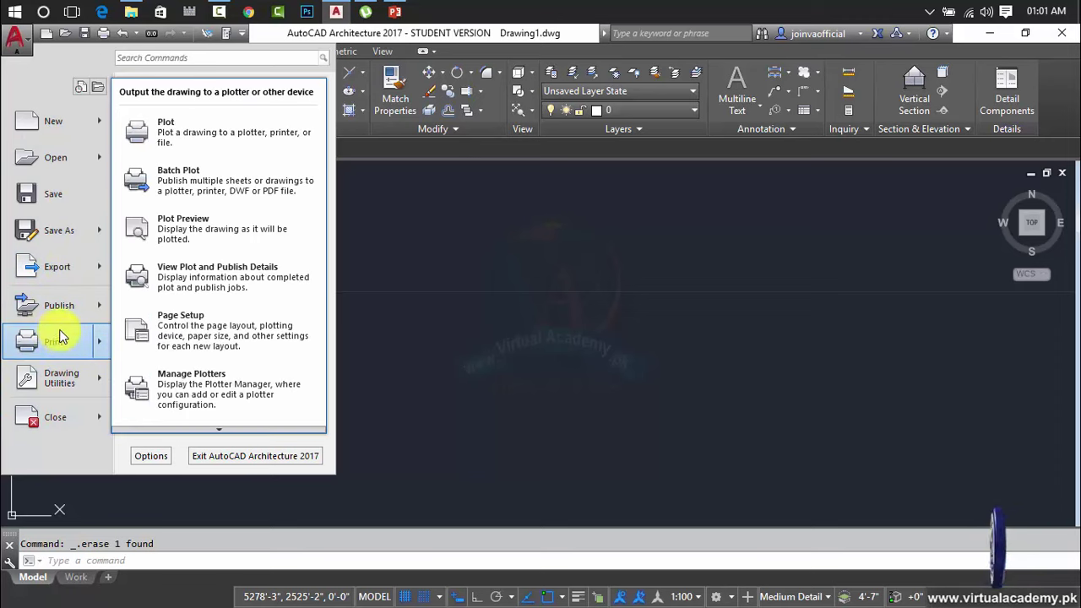
mouse_move(71, 284)
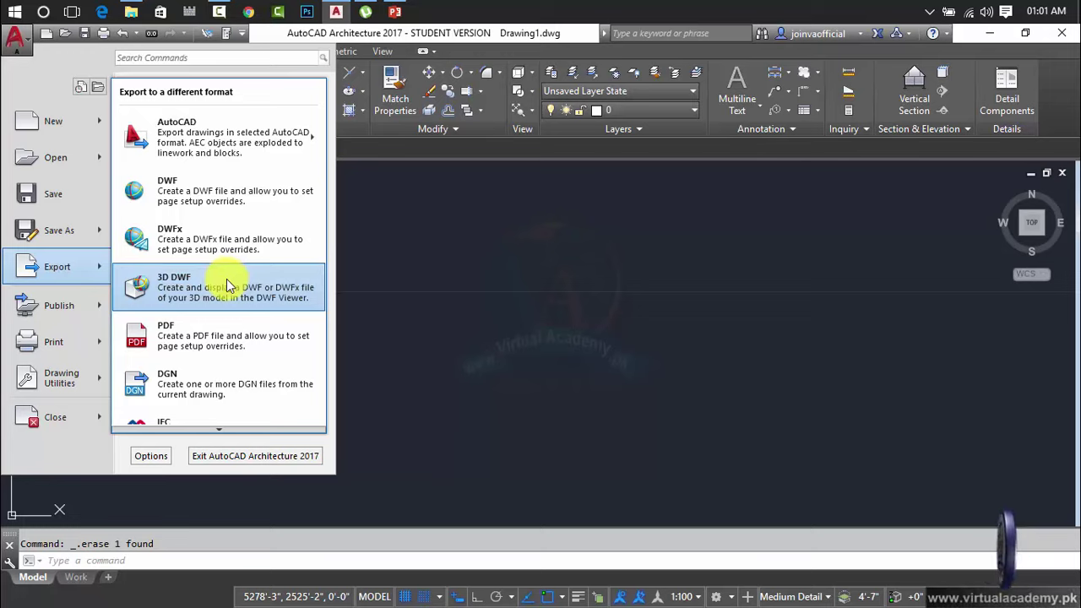
left_click(145, 456)
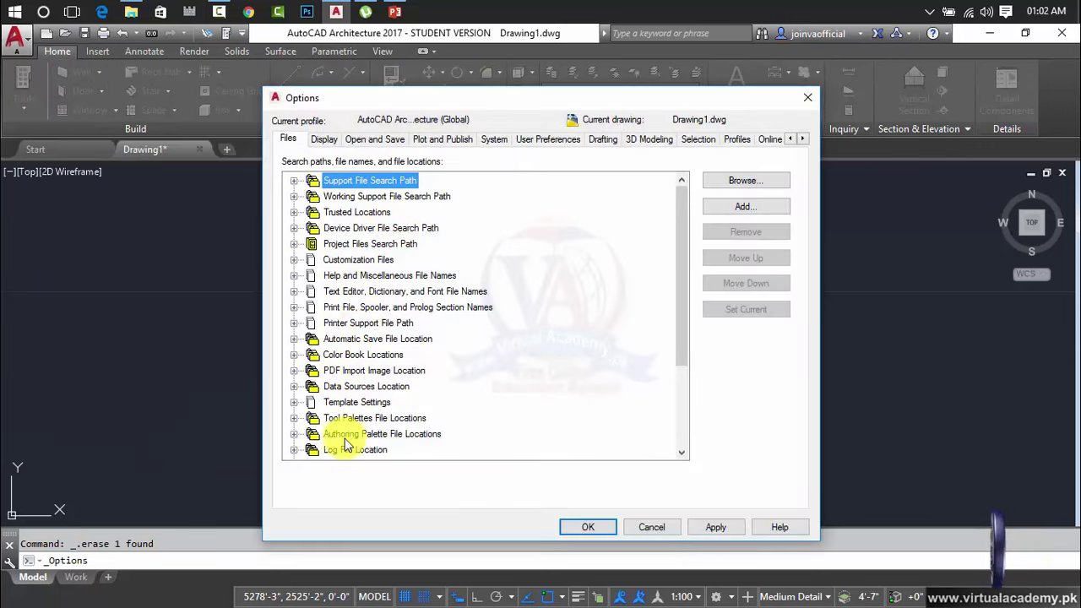
left_click(325, 139)
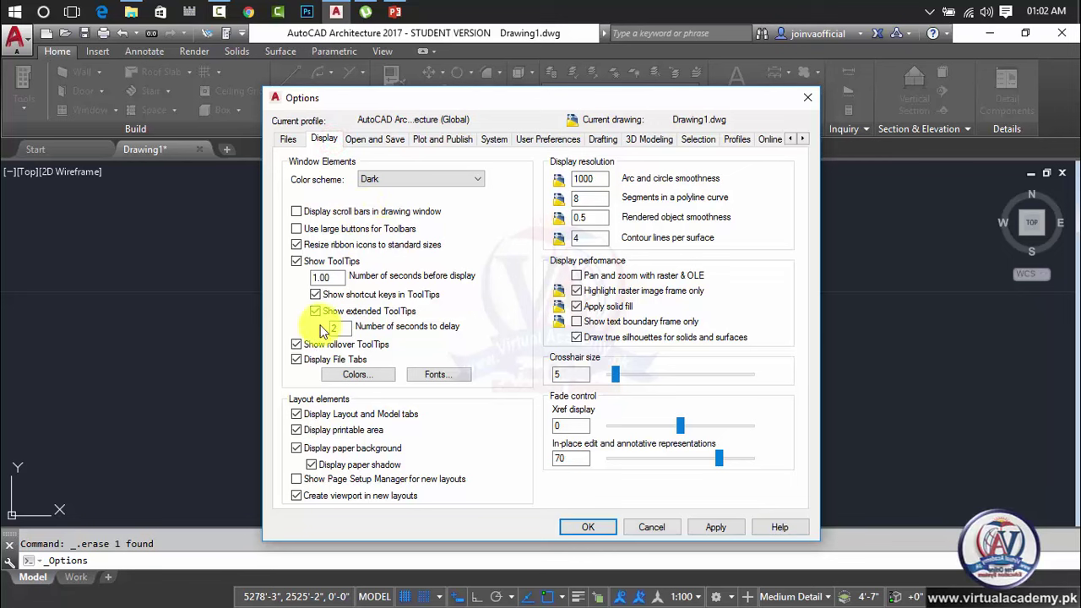
left_click_drag(412, 105, 496, 161)
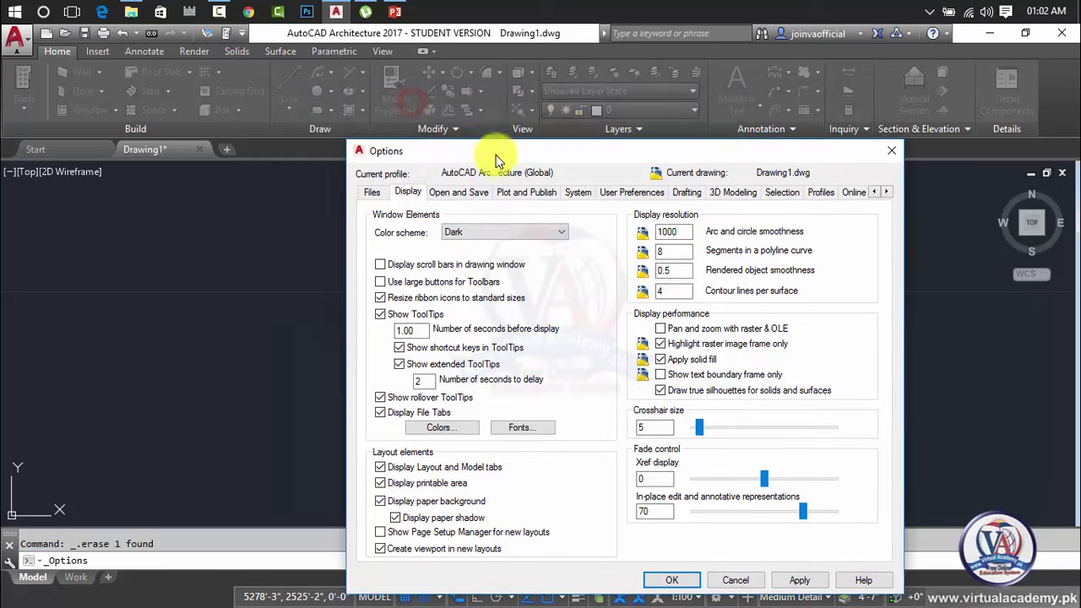
left_click(480, 235)
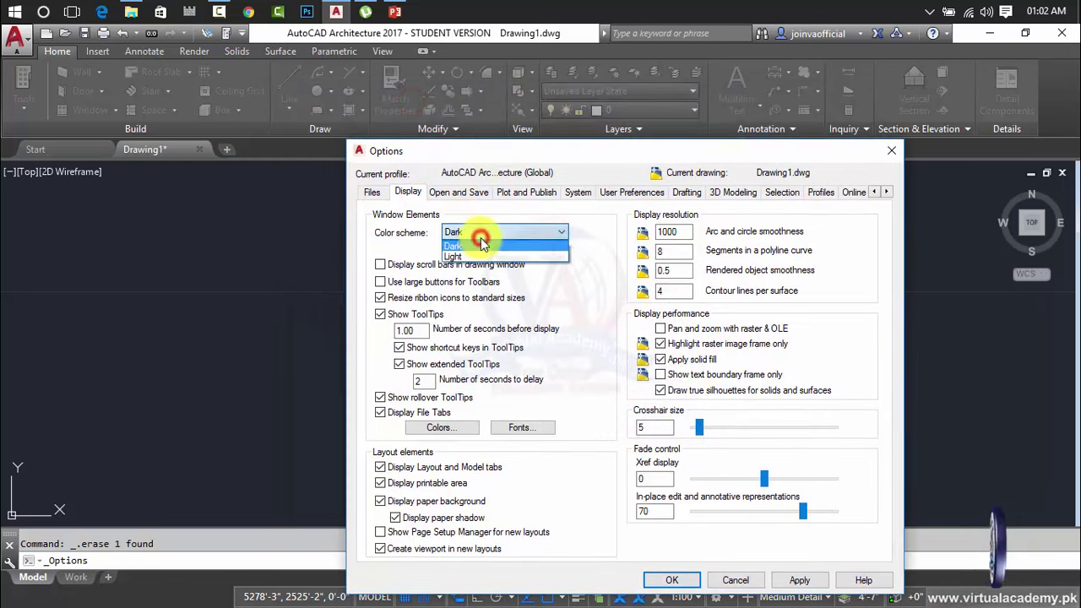
left_click(473, 256)
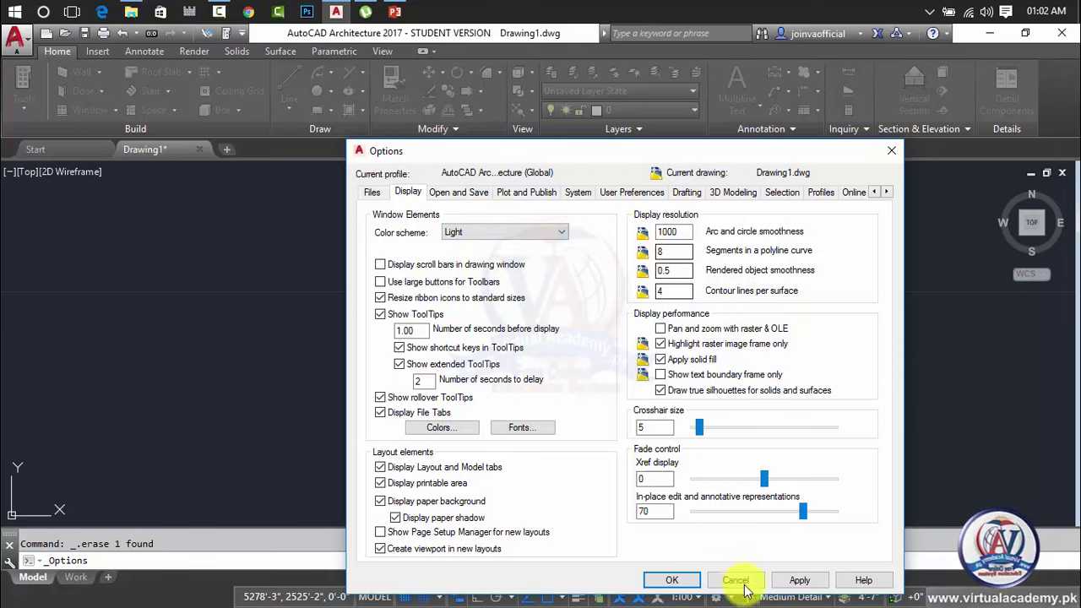
left_click(798, 582)
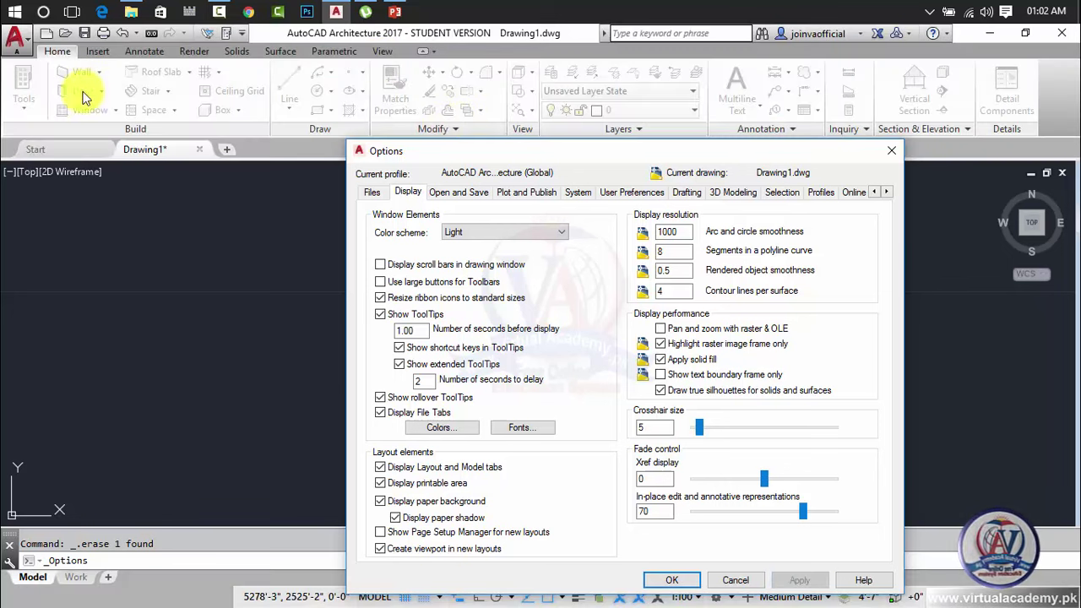
Step: Restore the interface color scheme to Dark, apply it and close the options
left_click(468, 233)
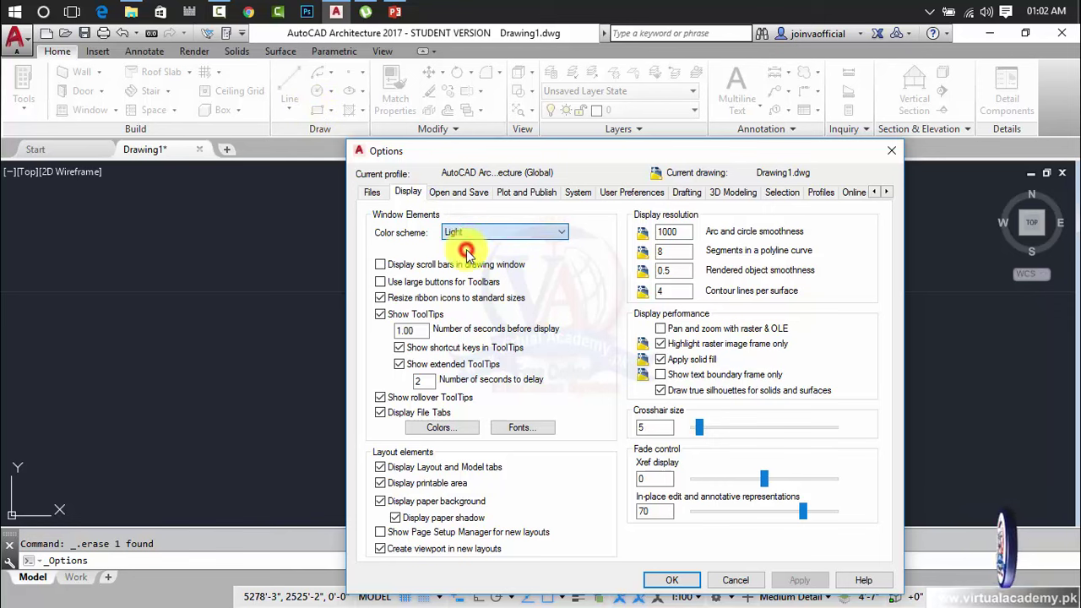
left_click(470, 244)
left_click(799, 580)
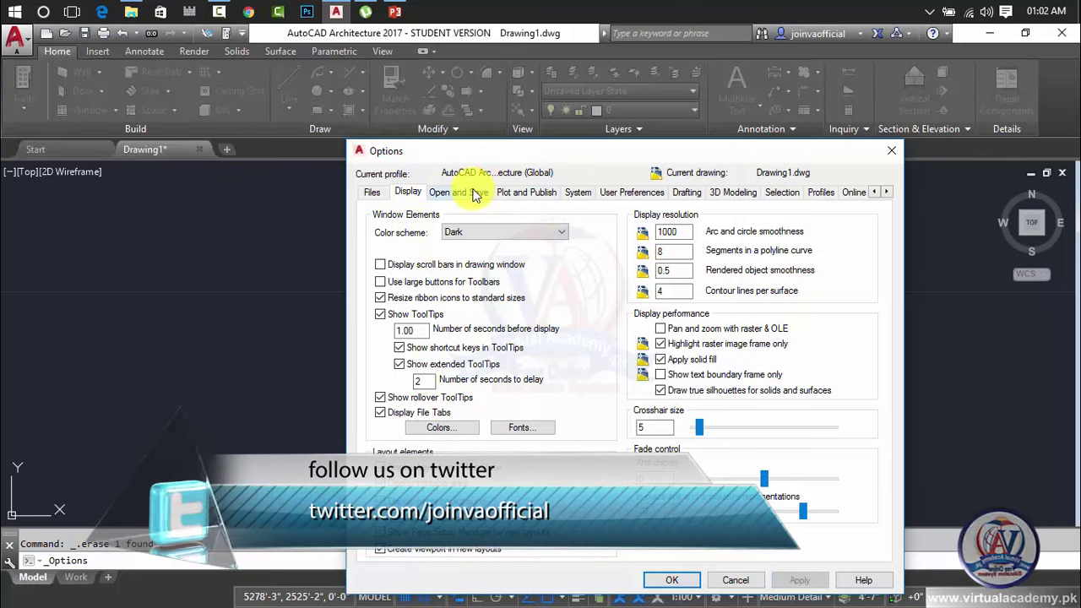
left_click(681, 580)
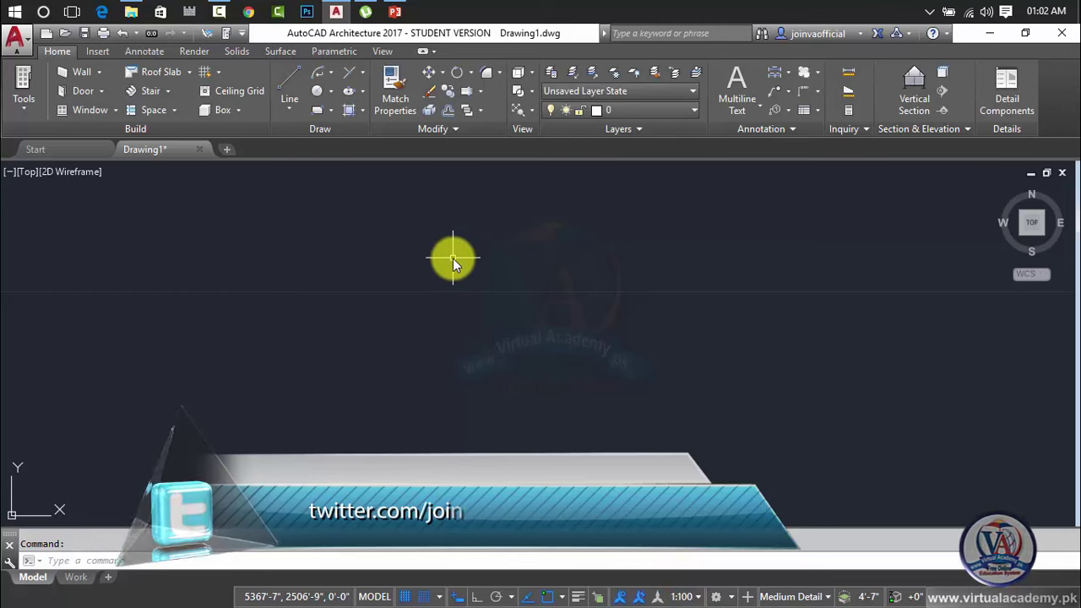
left_click(17, 42)
mouse_move(40, 136)
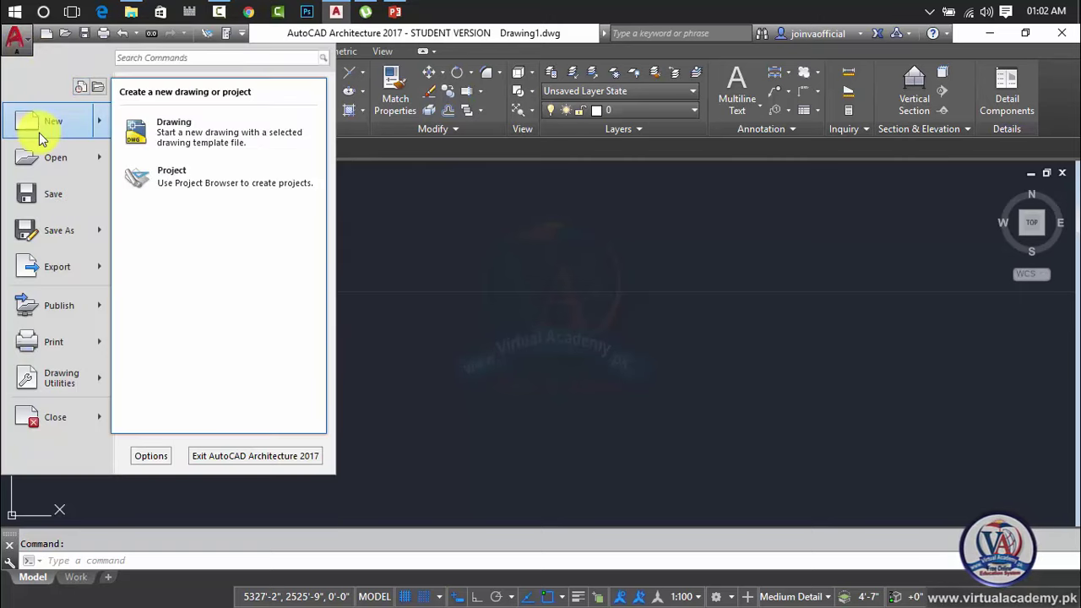
mouse_move(46, 161)
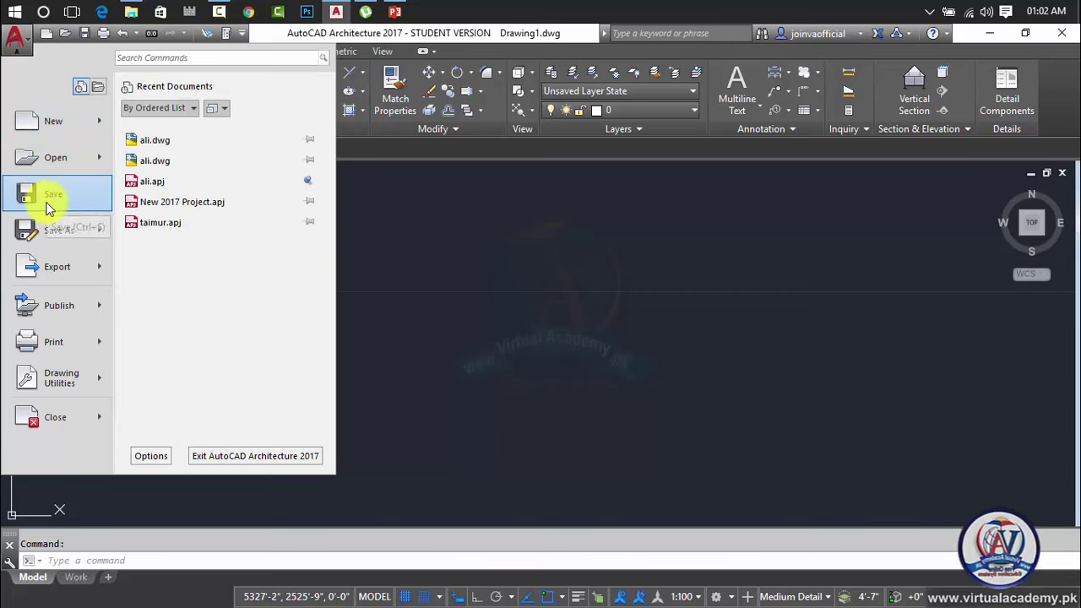
mouse_move(52, 230)
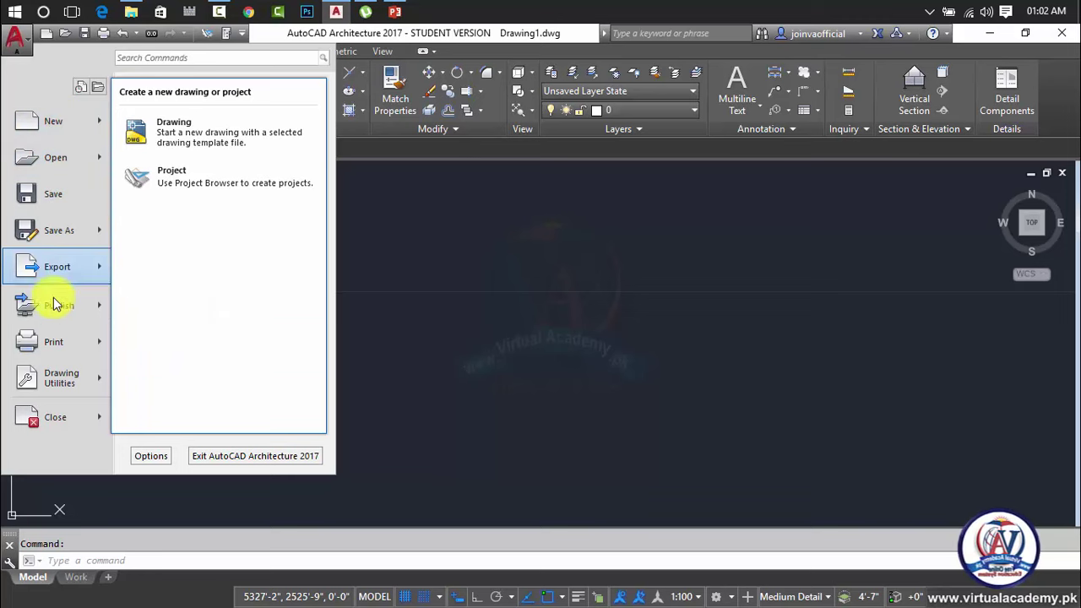
mouse_move(48, 350)
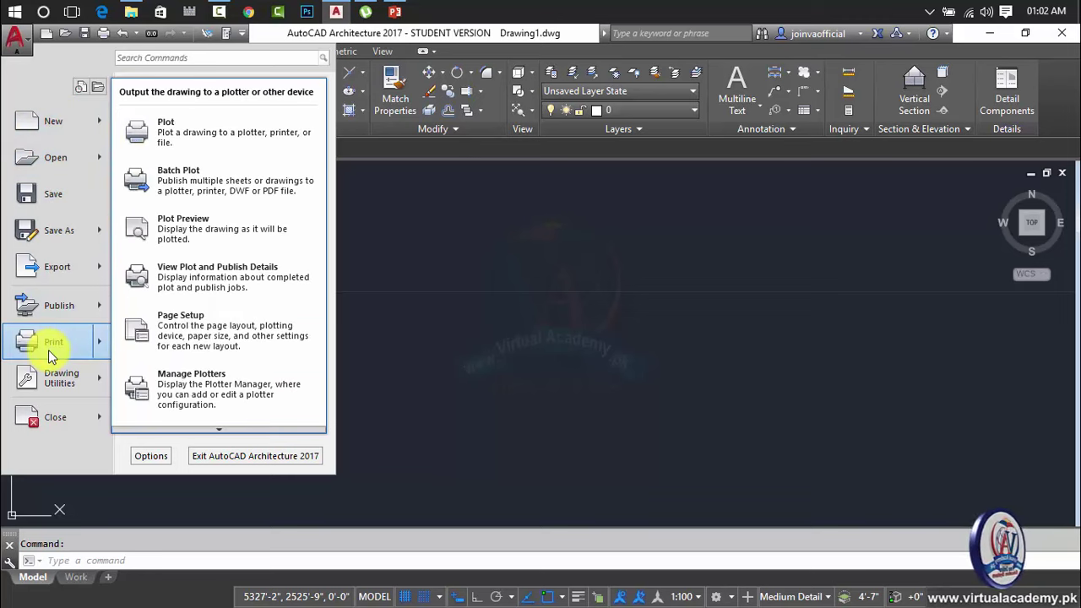
left_click(435, 266)
key("Escape")
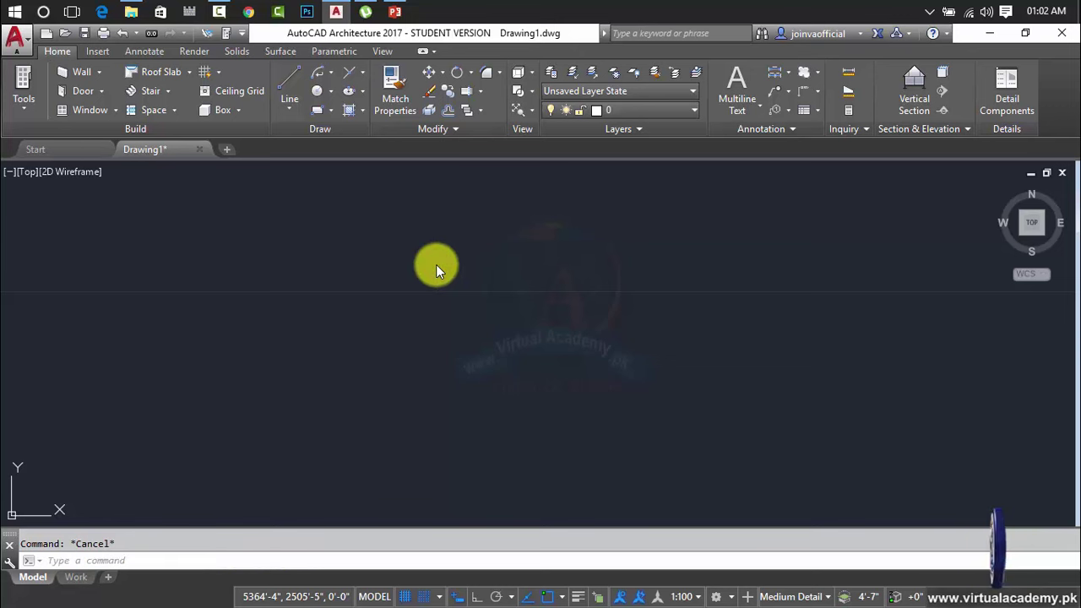
Step: View the plot settings and the template selection for a new drawing, closing both without changes
key("ctrl+p")
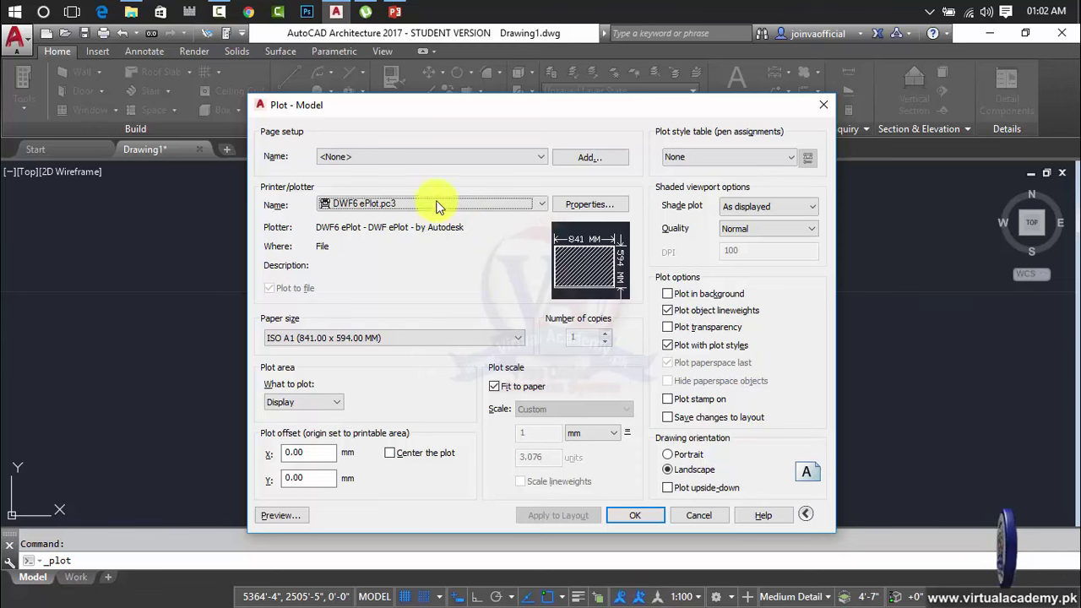
left_click(828, 106)
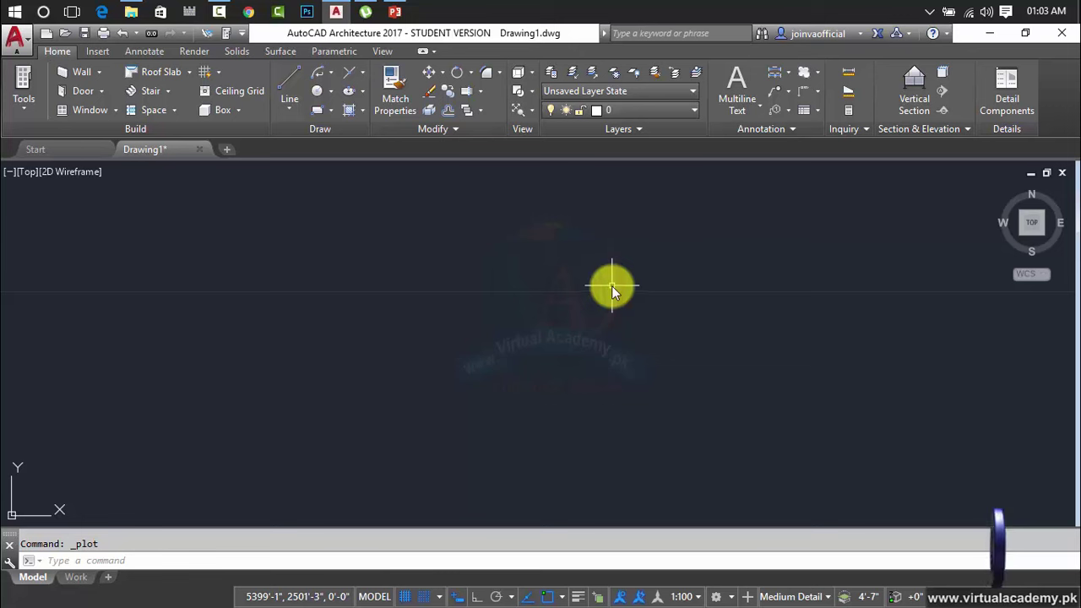
key("ctrl+n")
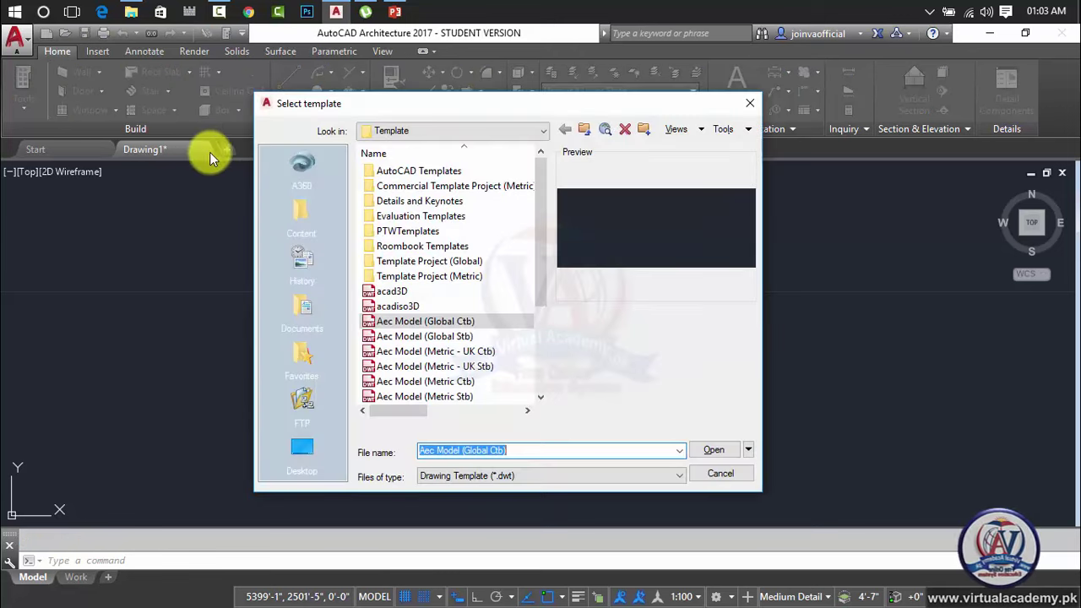
left_click(750, 103)
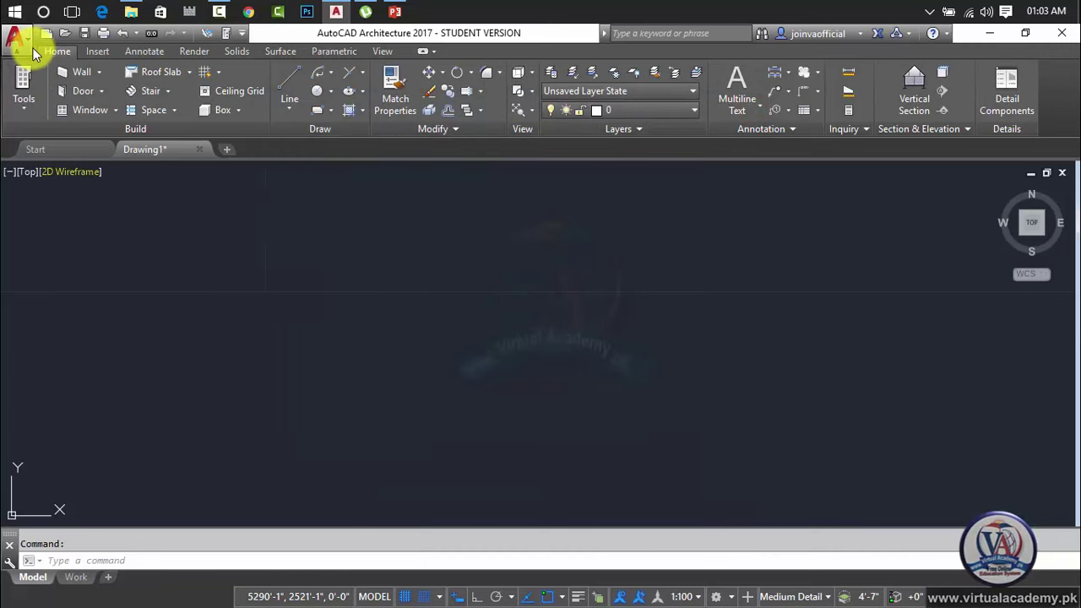
left_click(17, 38)
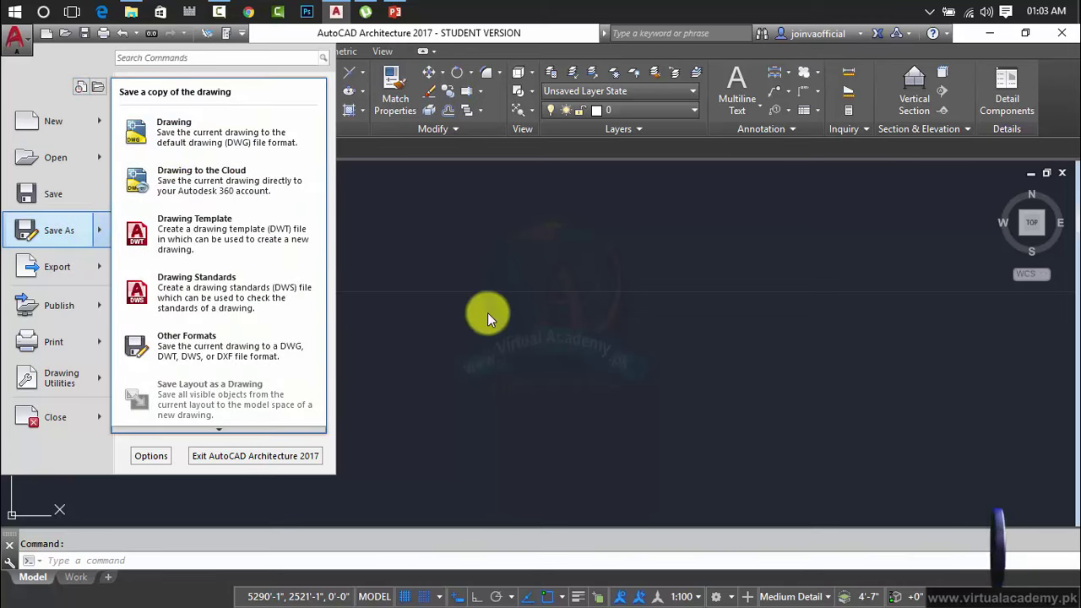
left_click(448, 242)
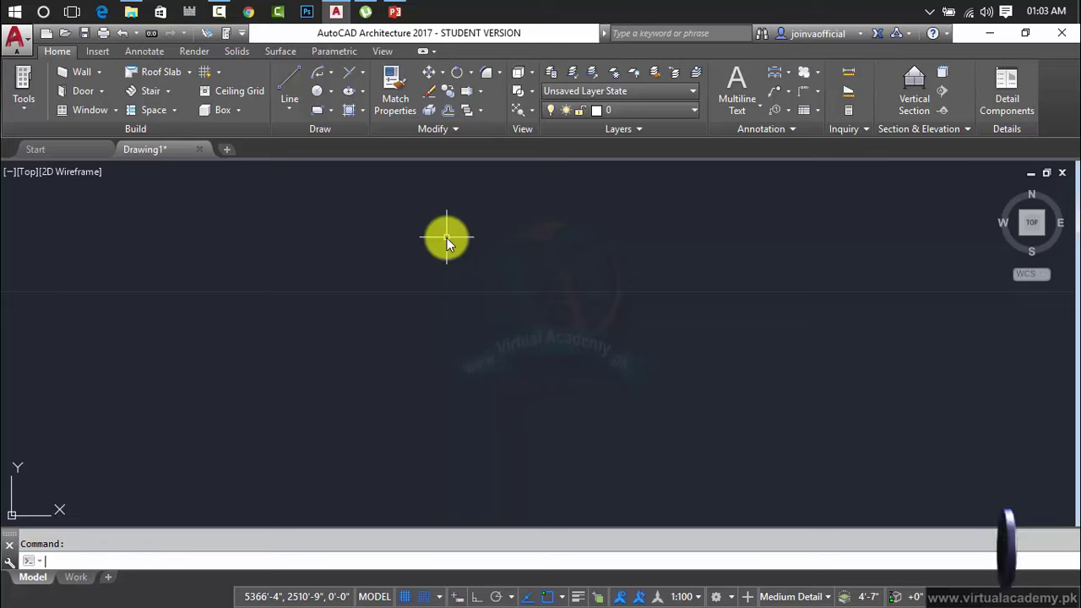
left_click(435, 272)
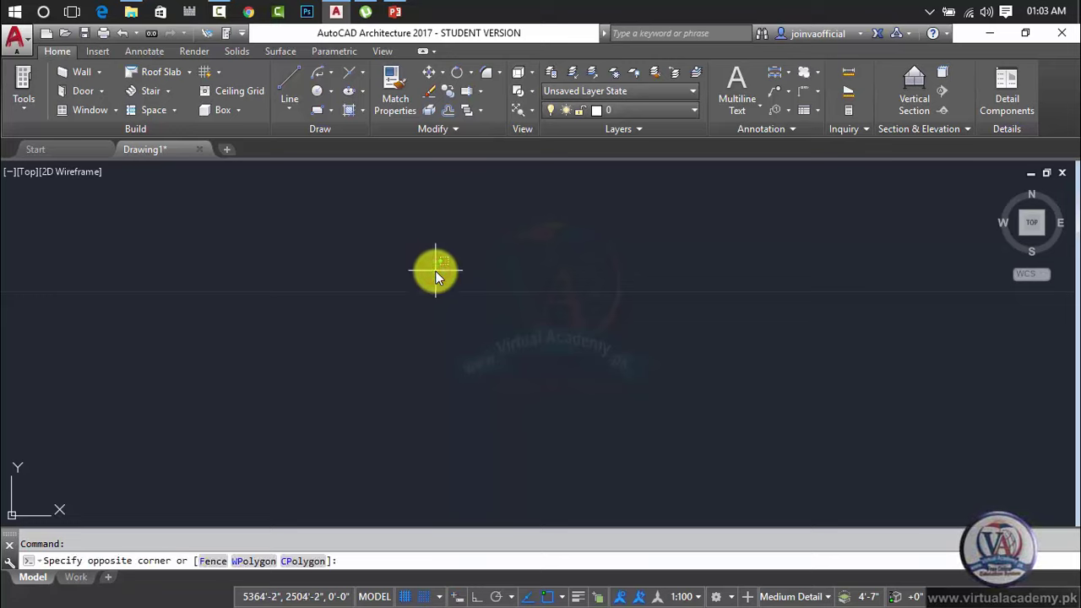
key("Escape")
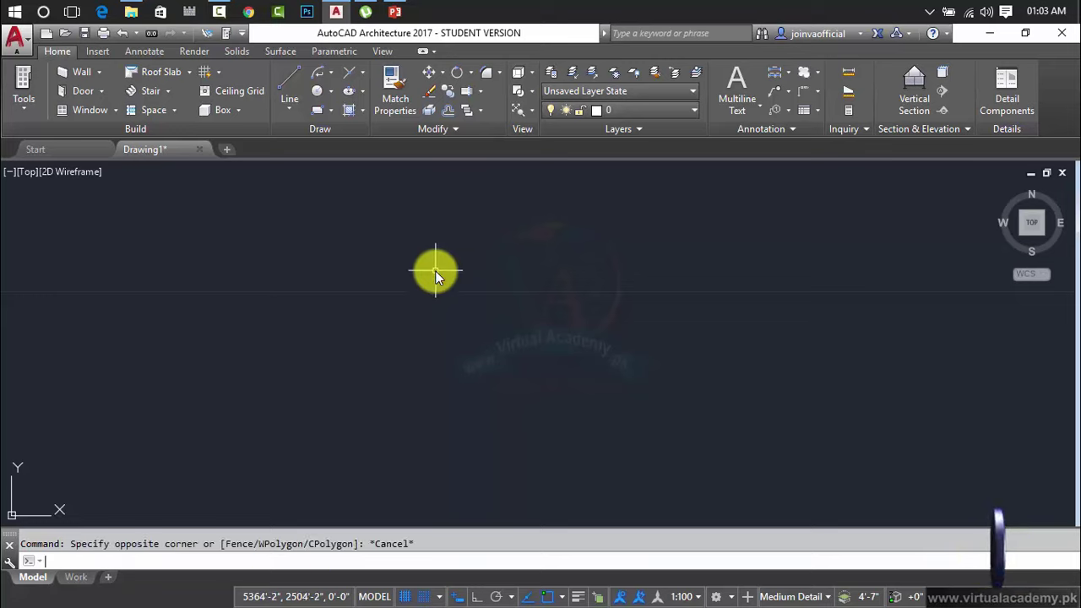
Step: Turn off object snap tracking
key("F11")
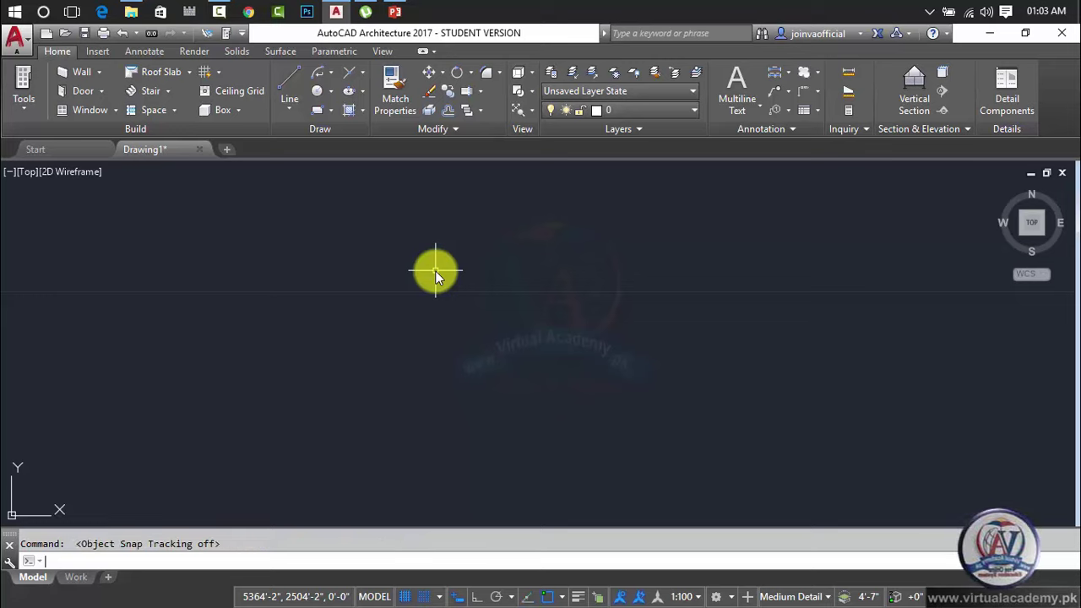
Step: View the file selection for opening an existing drawing and close it without opening a file
key("Escape")
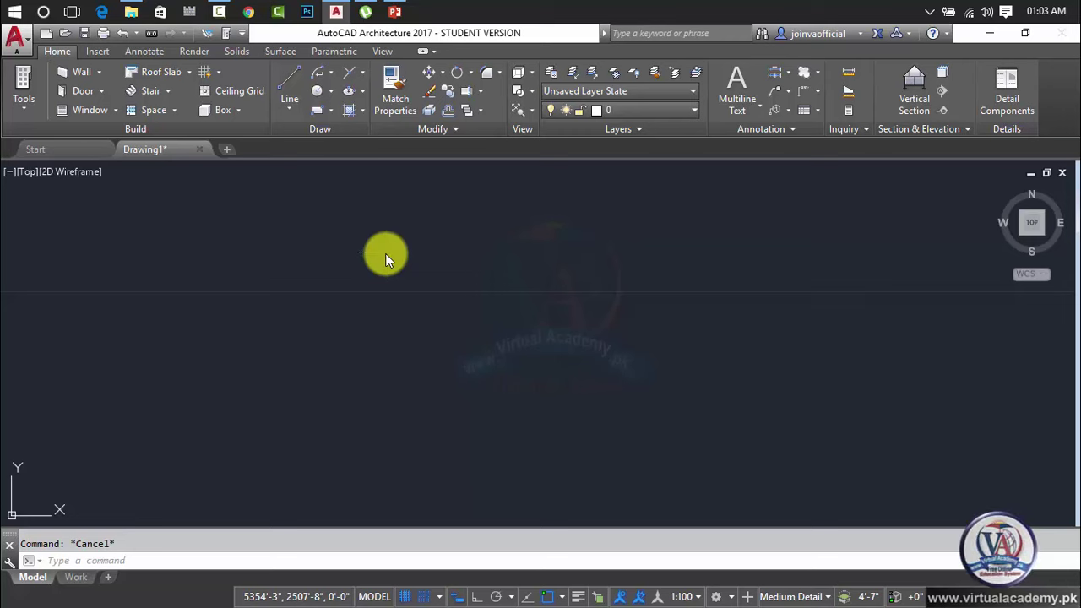
key("ctrl+o")
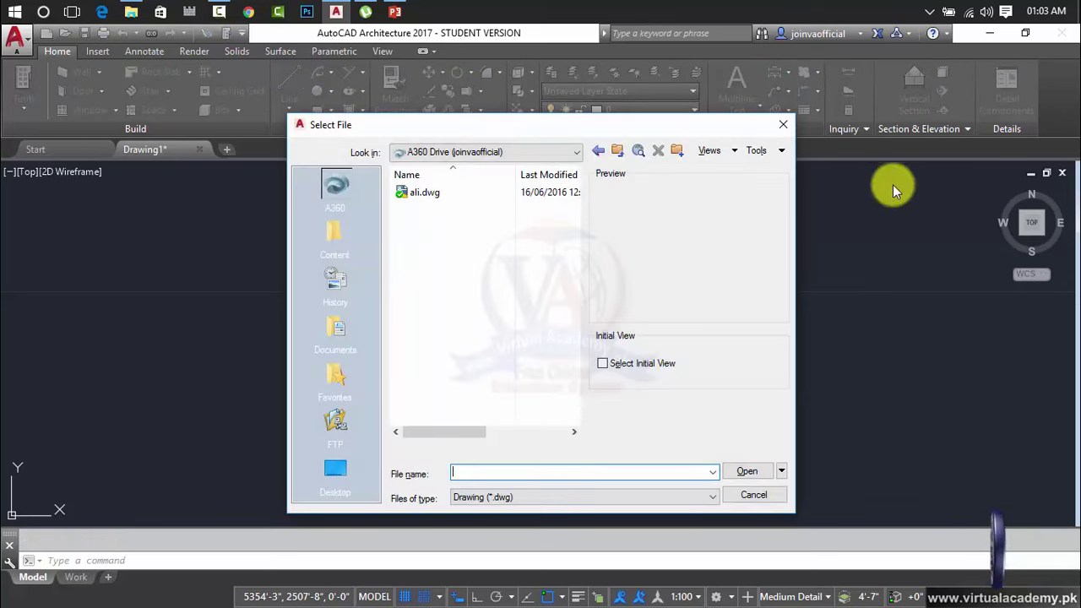
key("Escape")
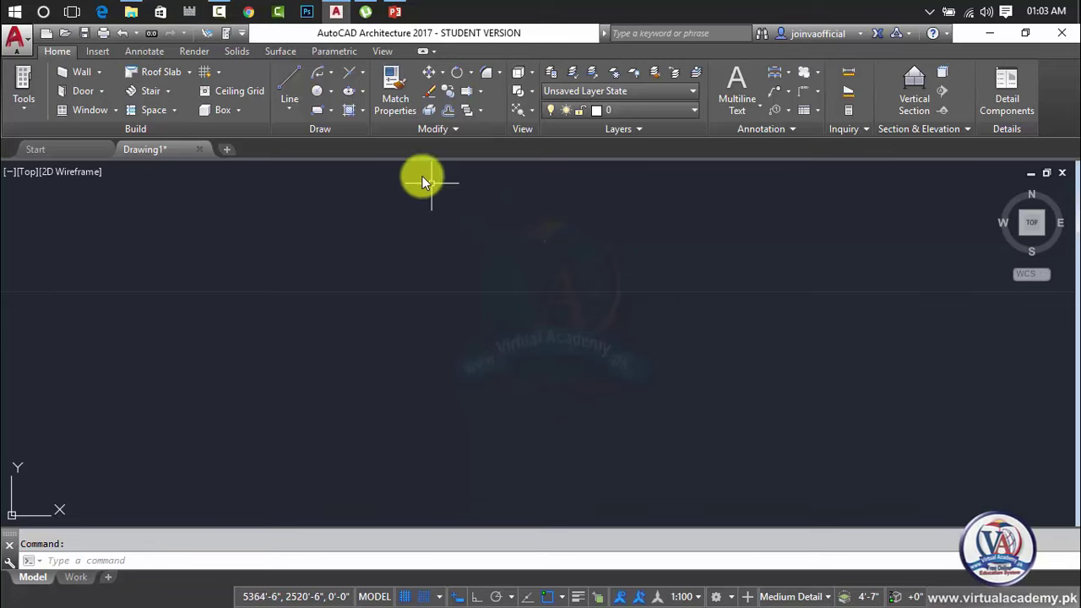
Step: Draw a wide upward-bulging arc through three points in the empty drawing area and erase it
left_click(334, 77)
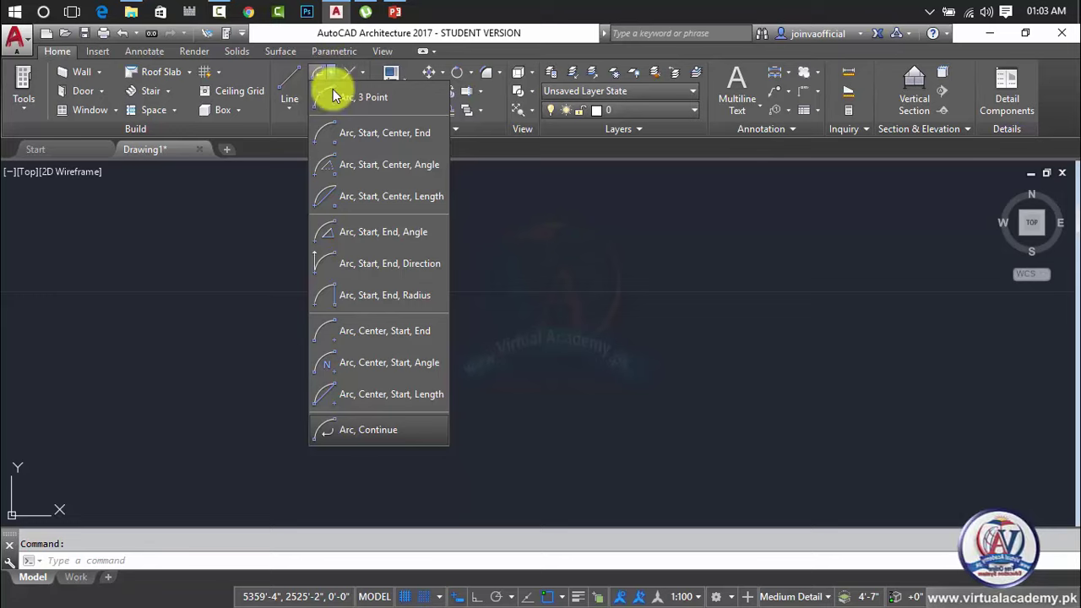
left_click(333, 95)
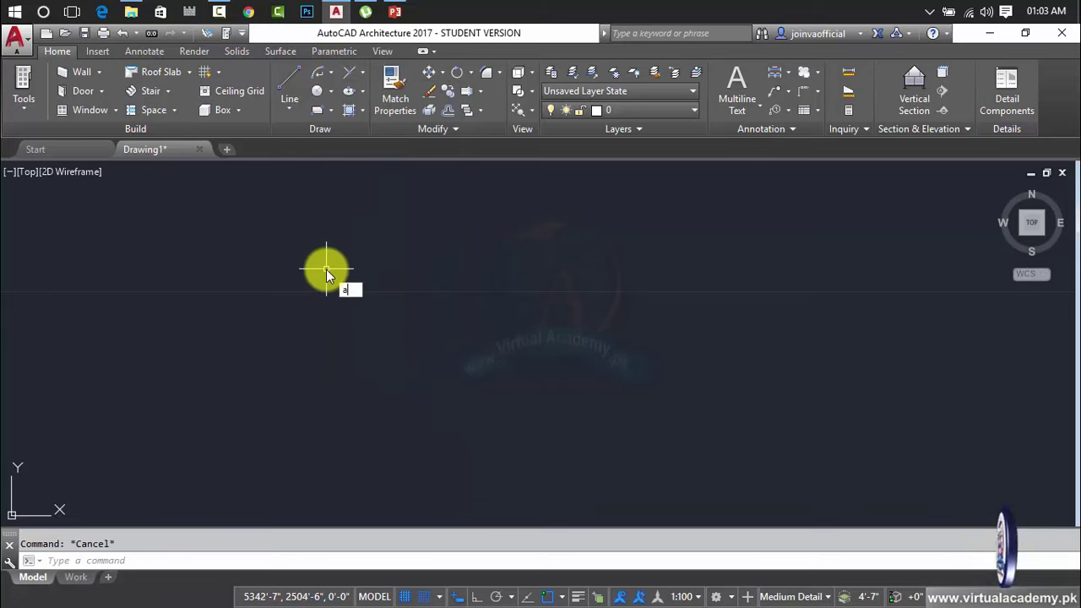
left_click(241, 337)
left_click(403, 224)
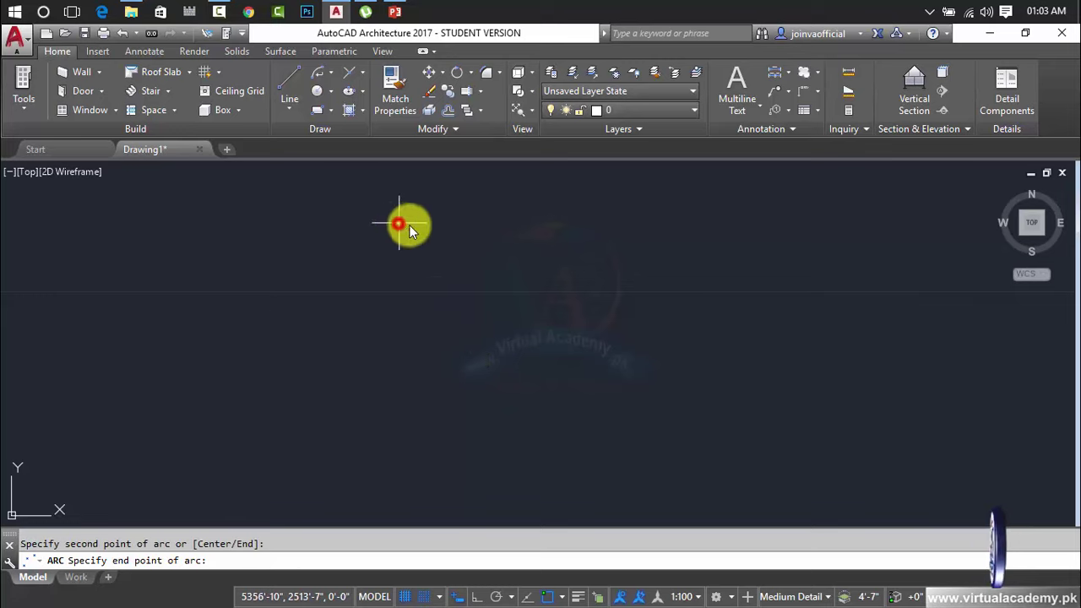
left_click(651, 352)
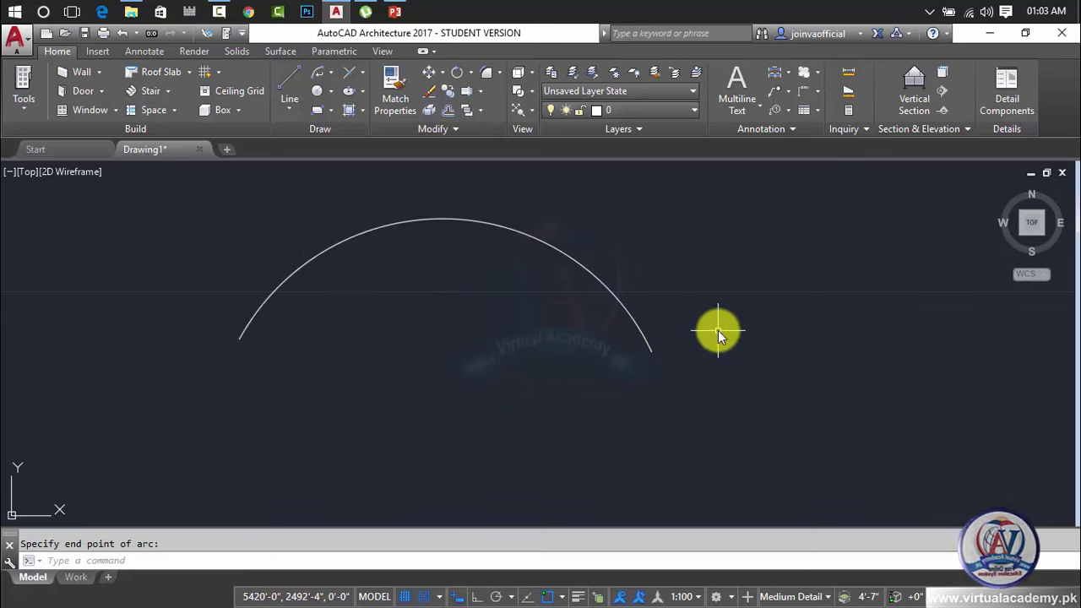
left_click(749, 250)
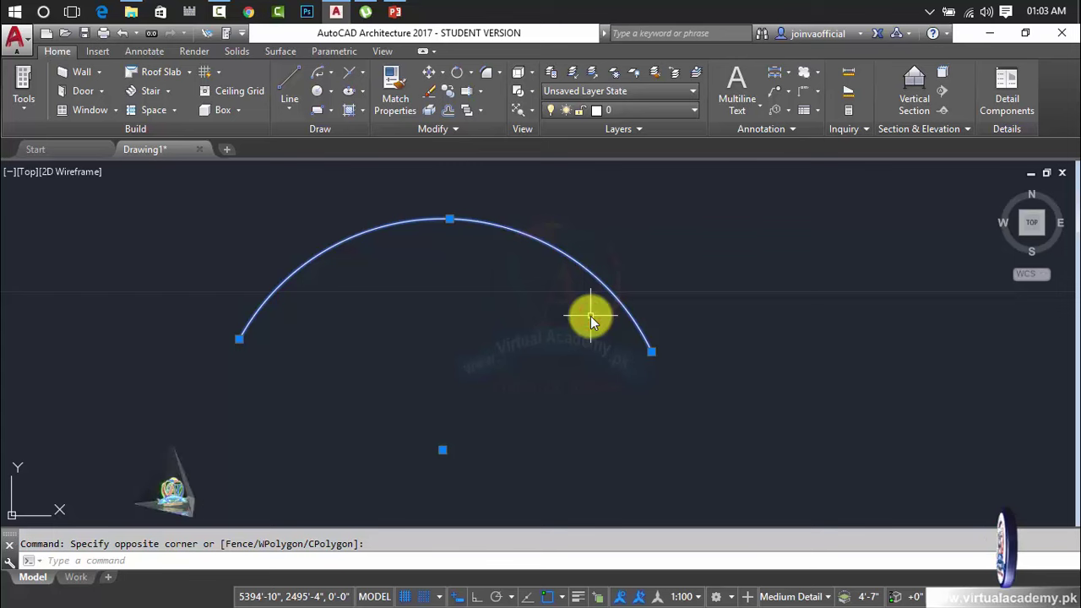
key("Delete")
Step: Draw a second, larger arc with the 3 Point arc method and erase it
left_click(330, 74)
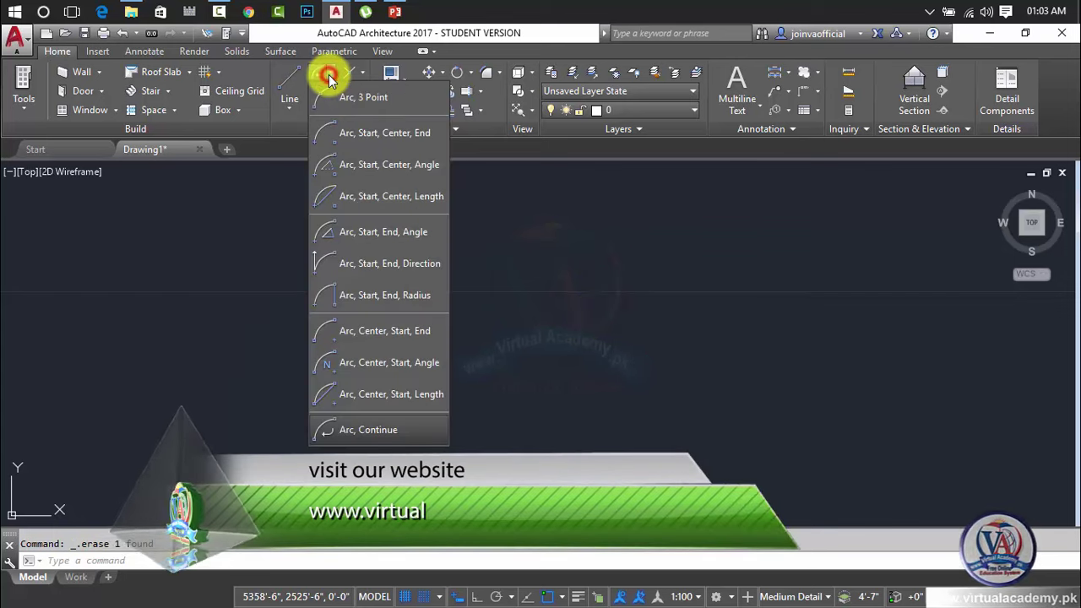
left_click(362, 104)
left_click(251, 358)
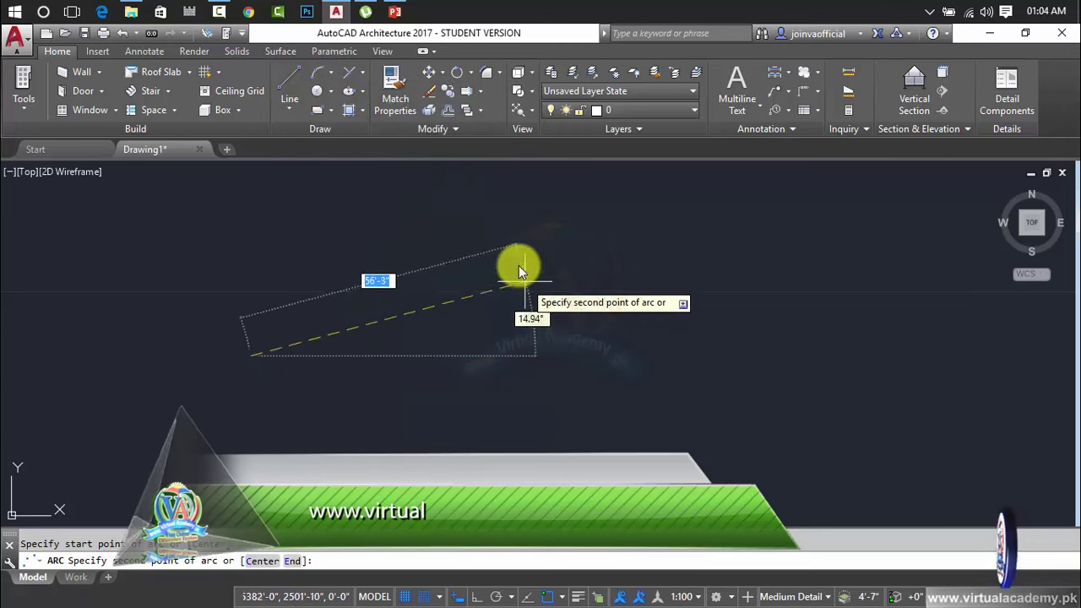
left_click(511, 211)
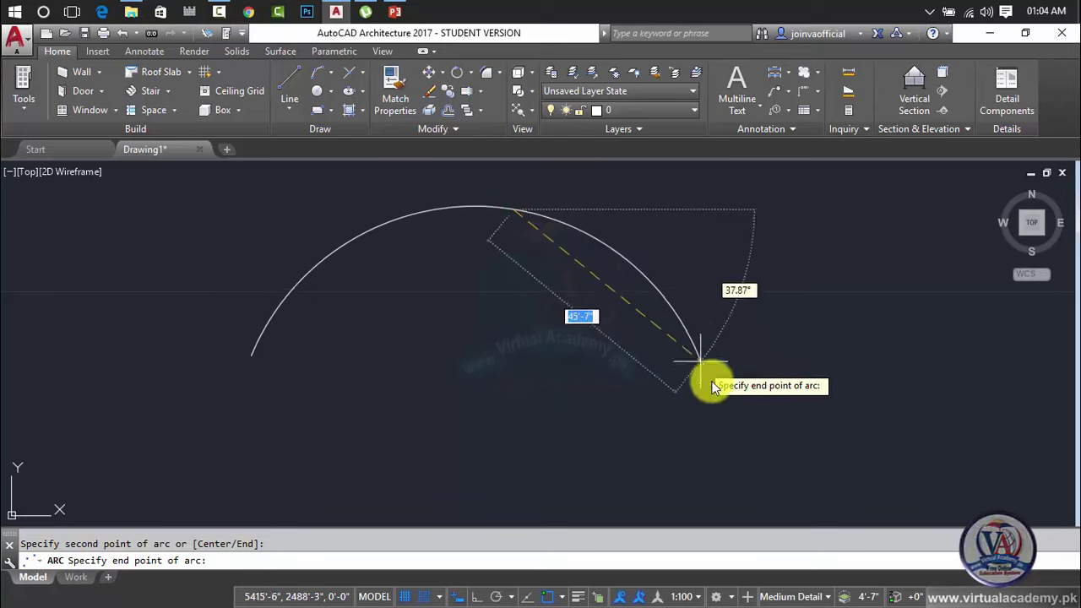
left_click(754, 384)
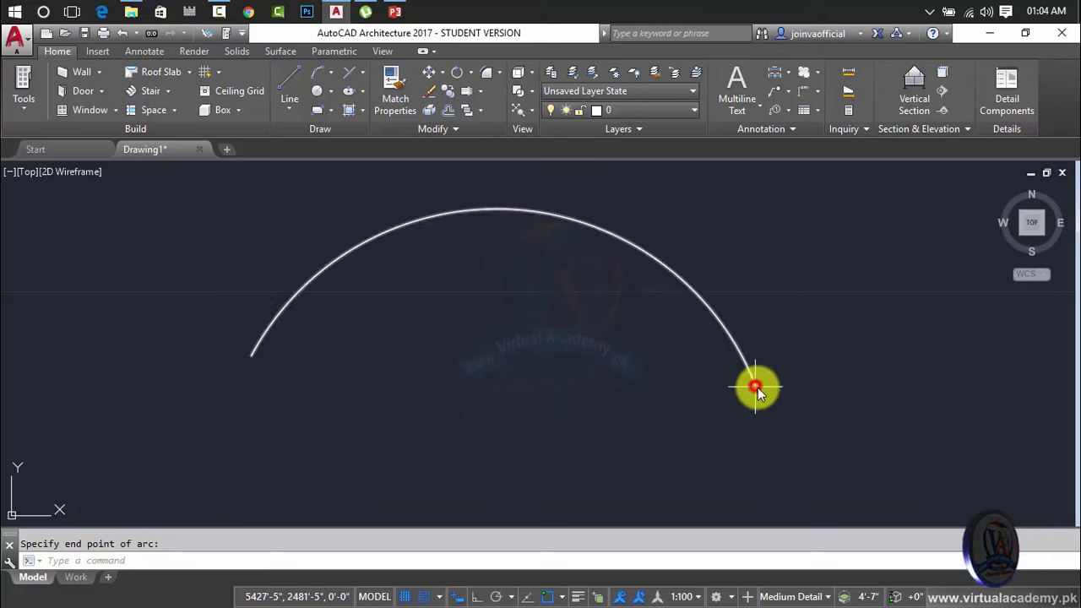
left_click(841, 272)
left_click(656, 328)
key("Delete")
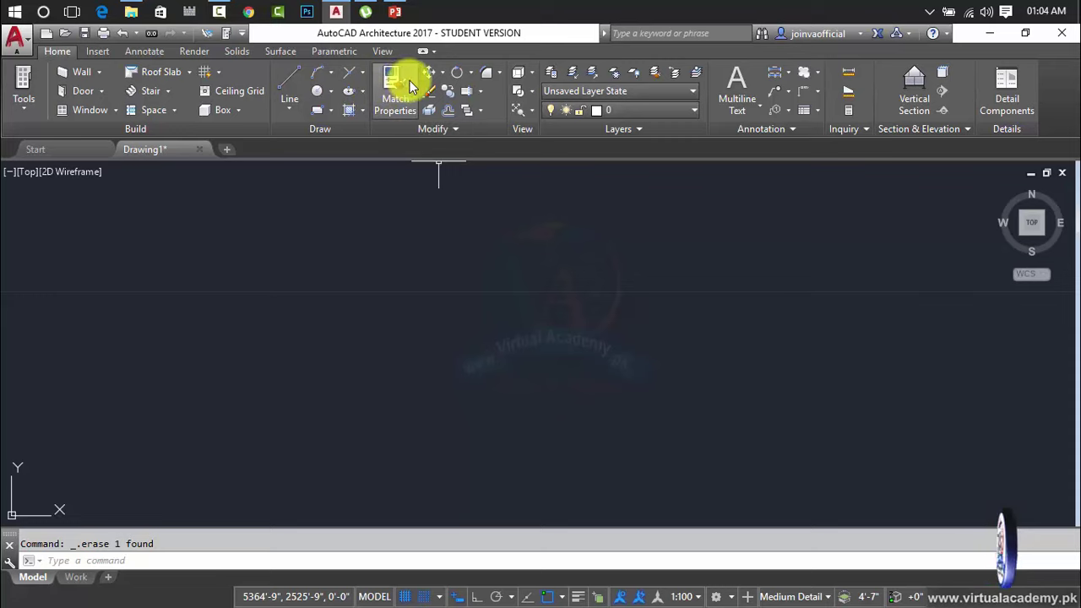
Step: Draw a downward-bulging semicircular arc with the Start, Center, End method, placing its end point level with the start
left_click(336, 75)
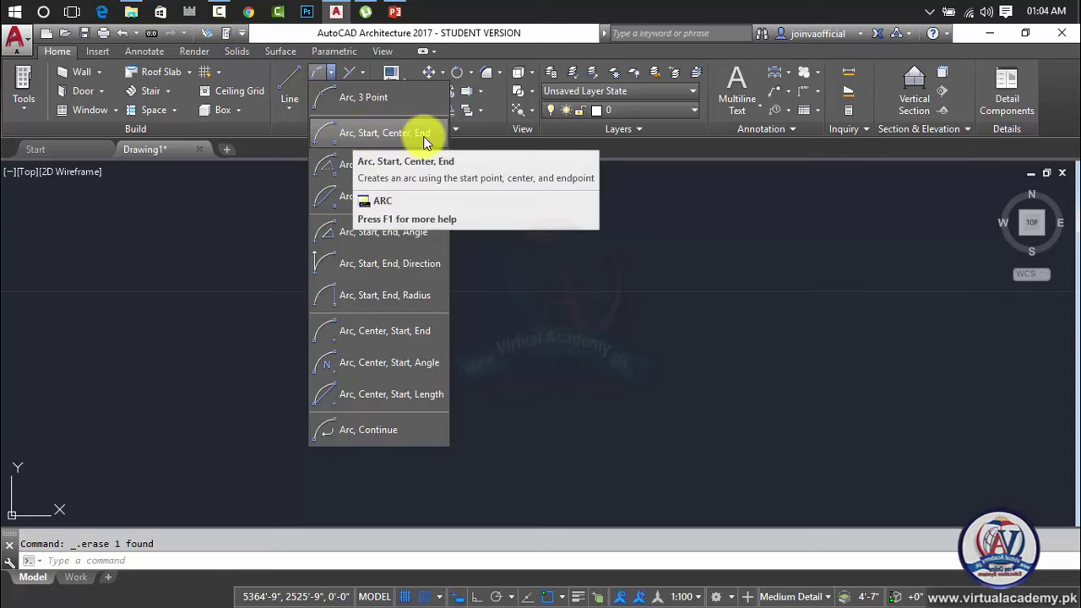
left_click(400, 138)
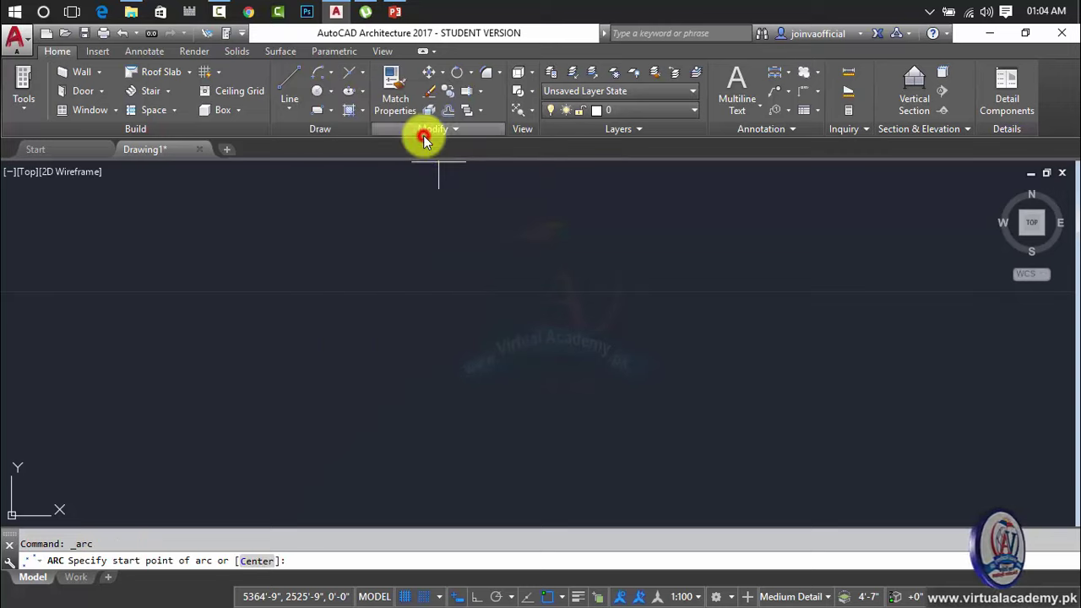
left_click(326, 331)
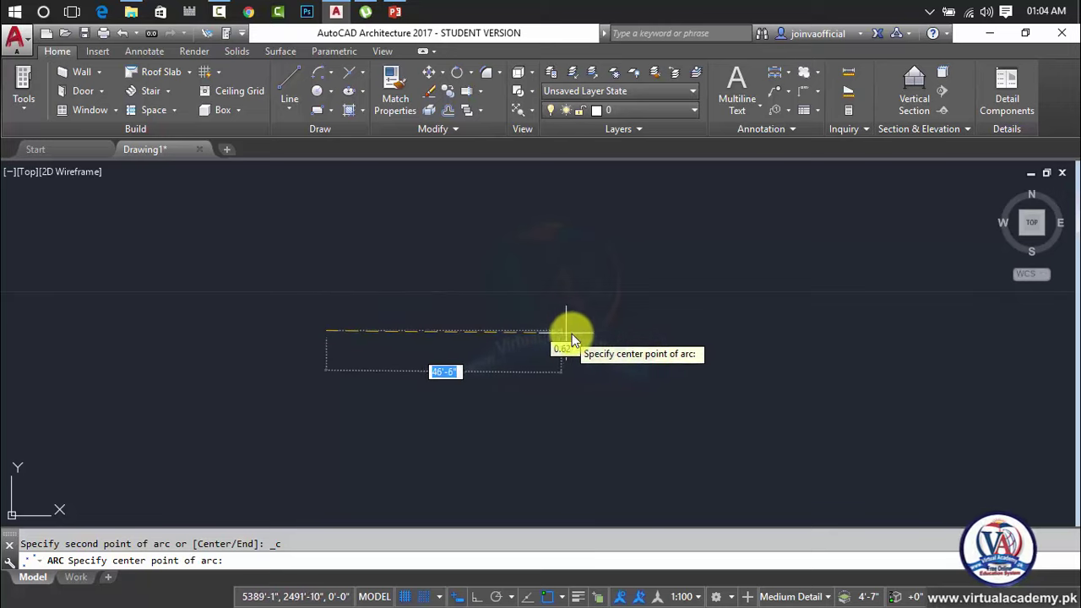
left_click(616, 328)
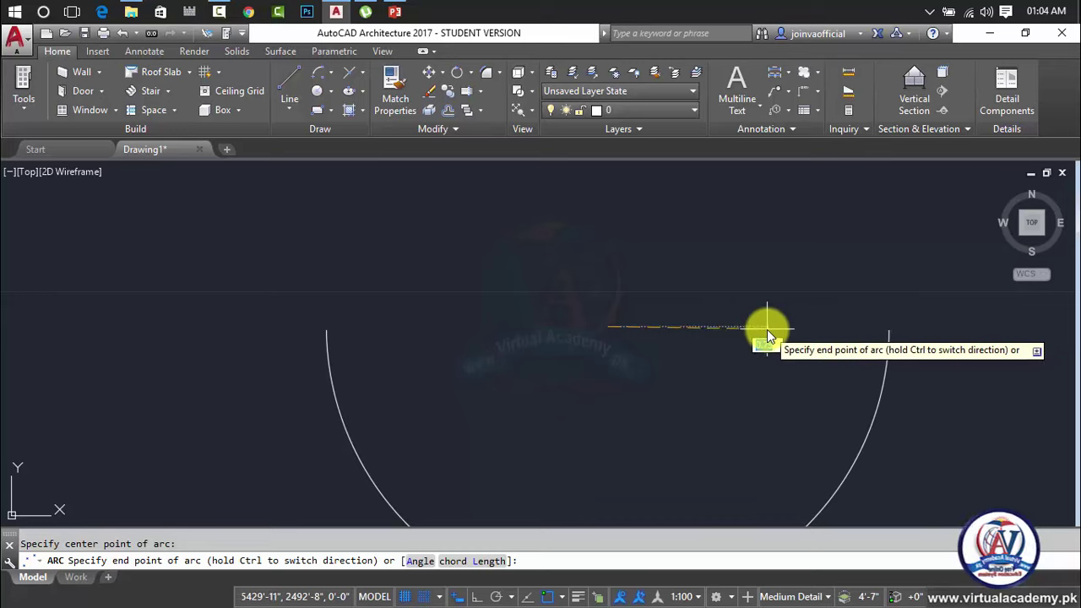
left_click(889, 321)
scroll(433, 247, "down", 5)
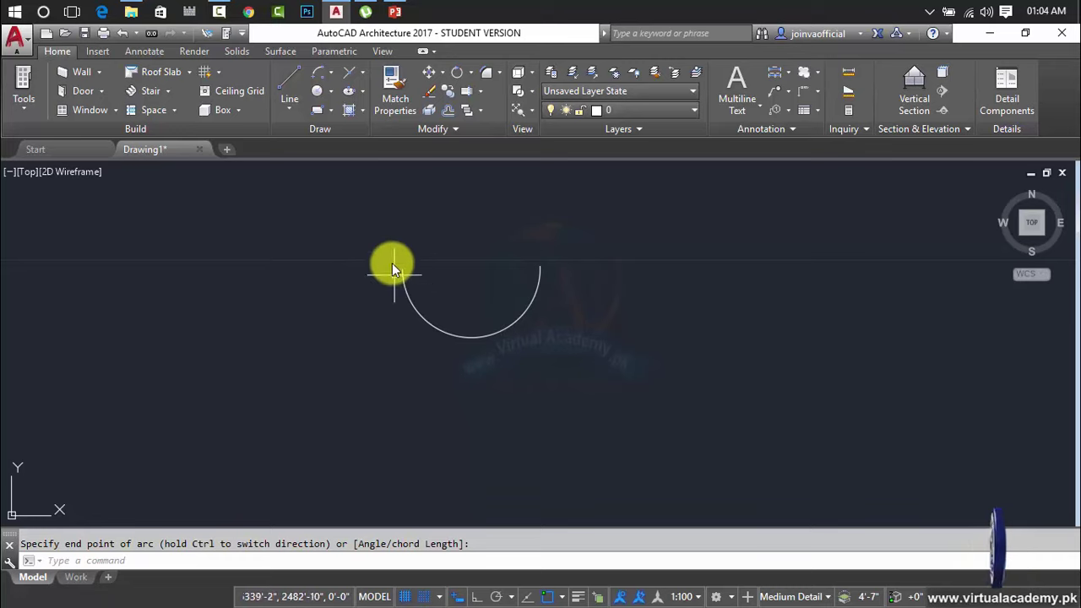
Step: Draw an upward-bulging semicircular arc beside the first one with the Start, Center, End method
left_click(331, 78)
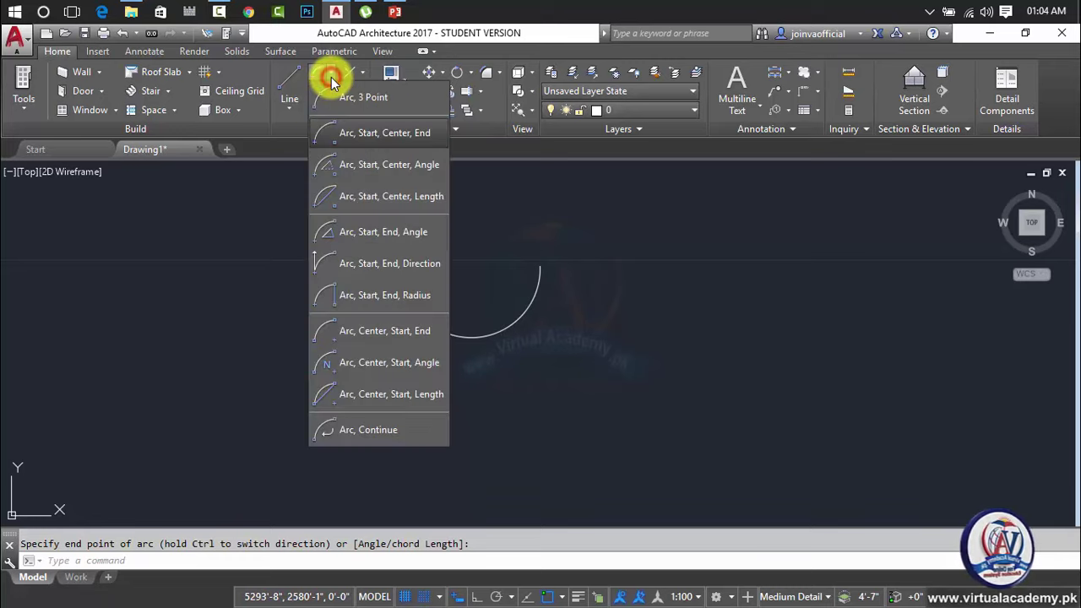
left_click(337, 138)
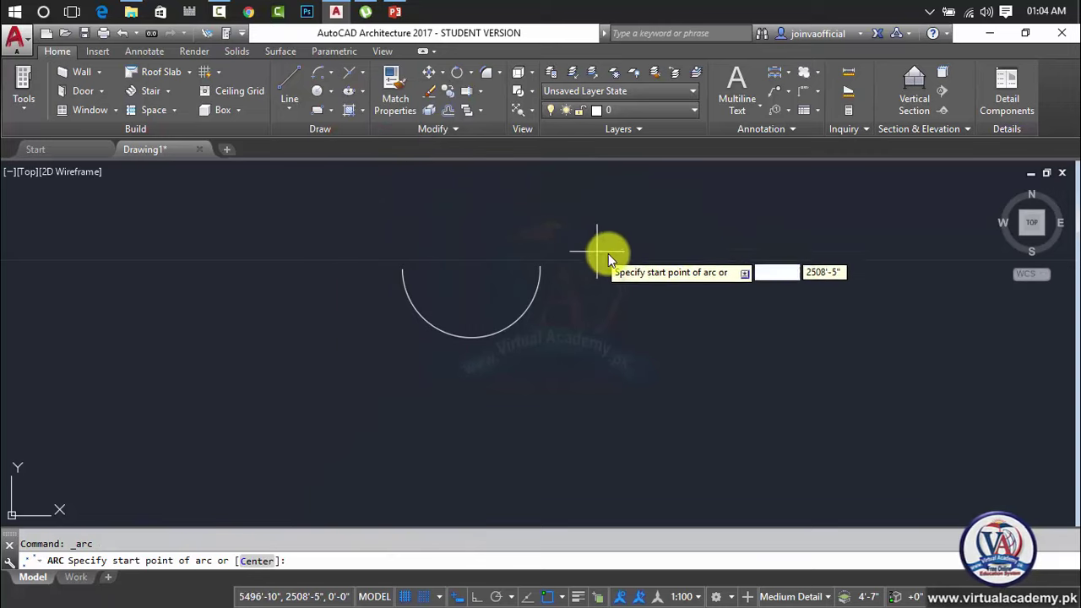
left_click(761, 260)
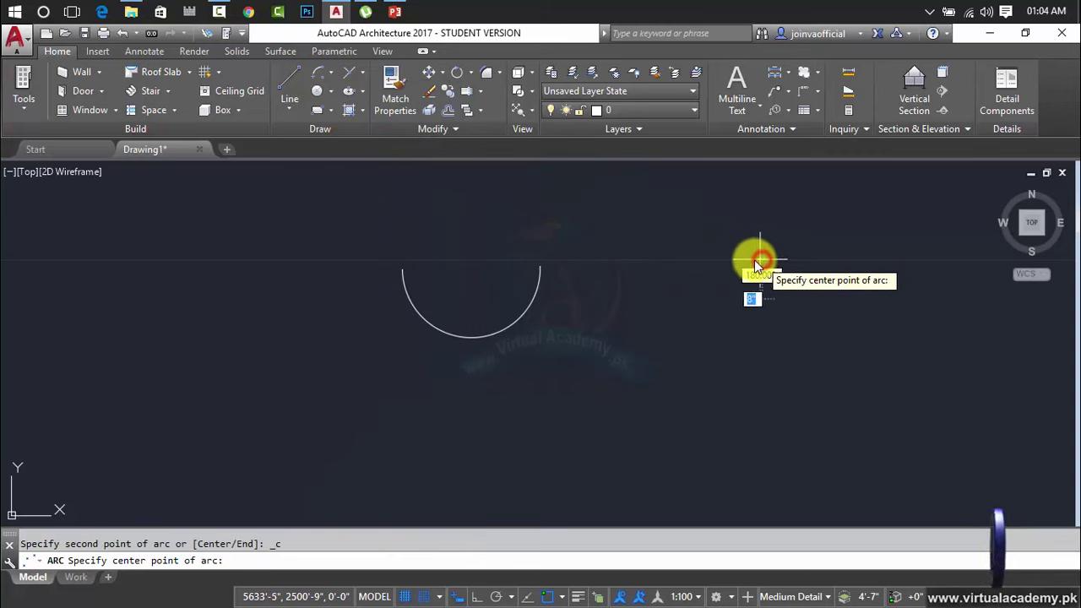
left_click(668, 260)
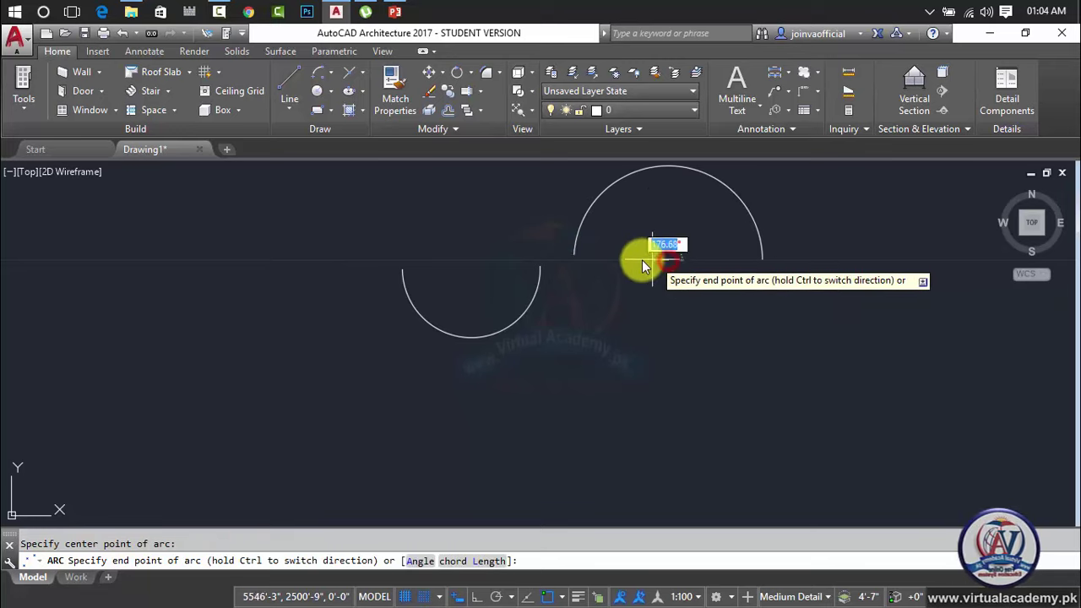
left_click(552, 258)
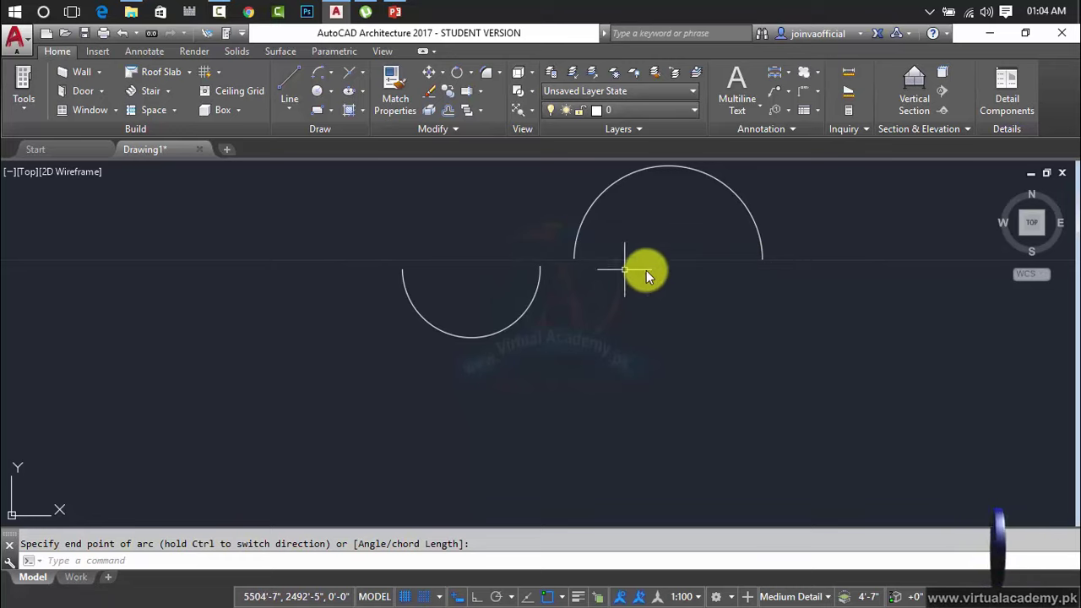
Step: Select both semicircular arcs together and erase them
left_click(785, 198)
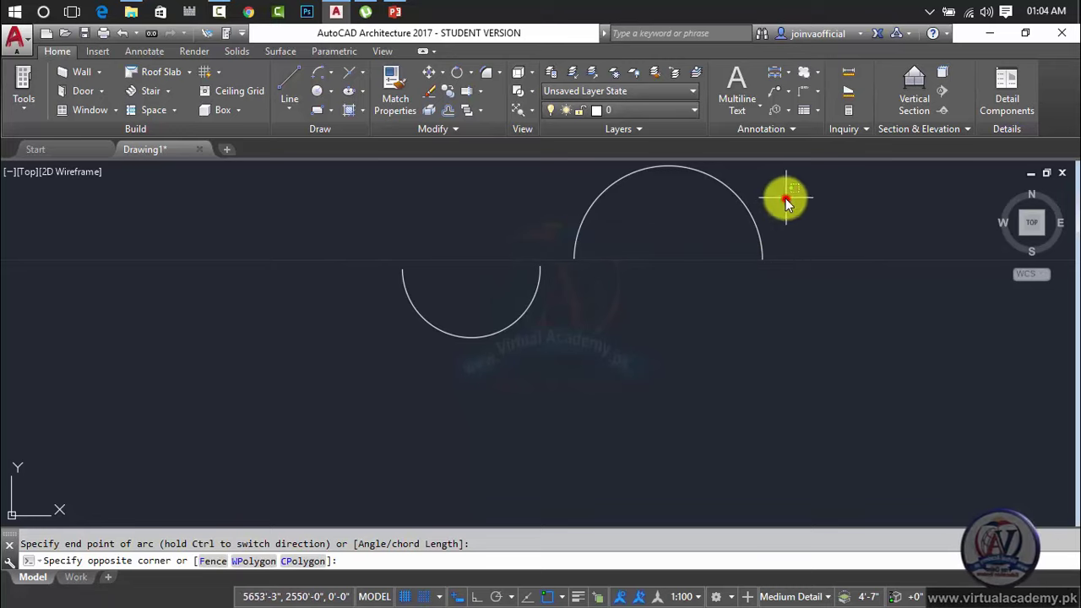
left_click(514, 301)
key("Delete")
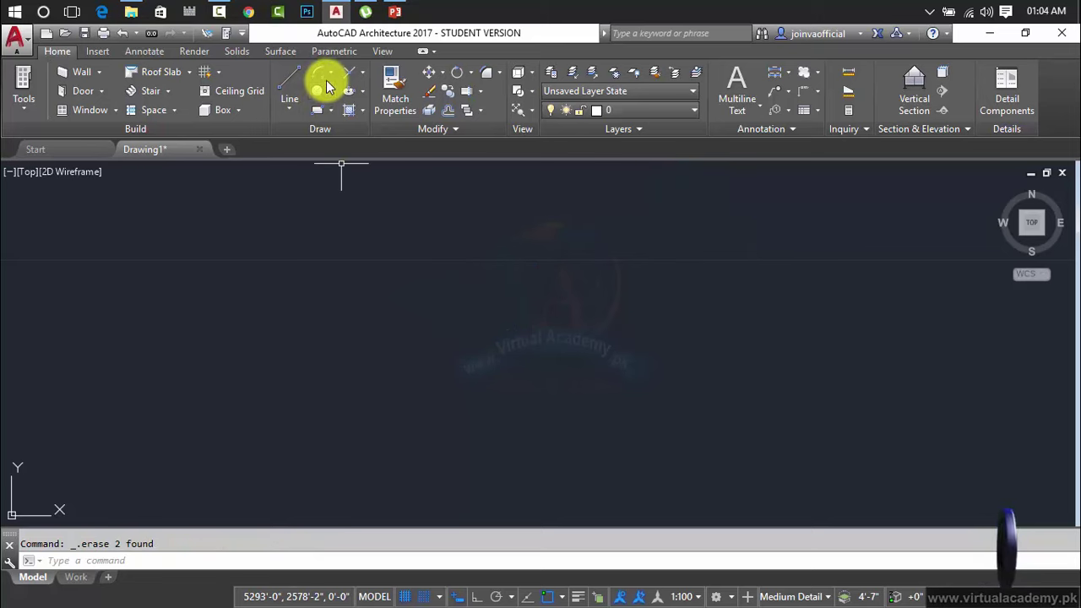
Step: Draw an arc with the Start, Center, Angle method using an included angle of 45 degrees
left_click(328, 77)
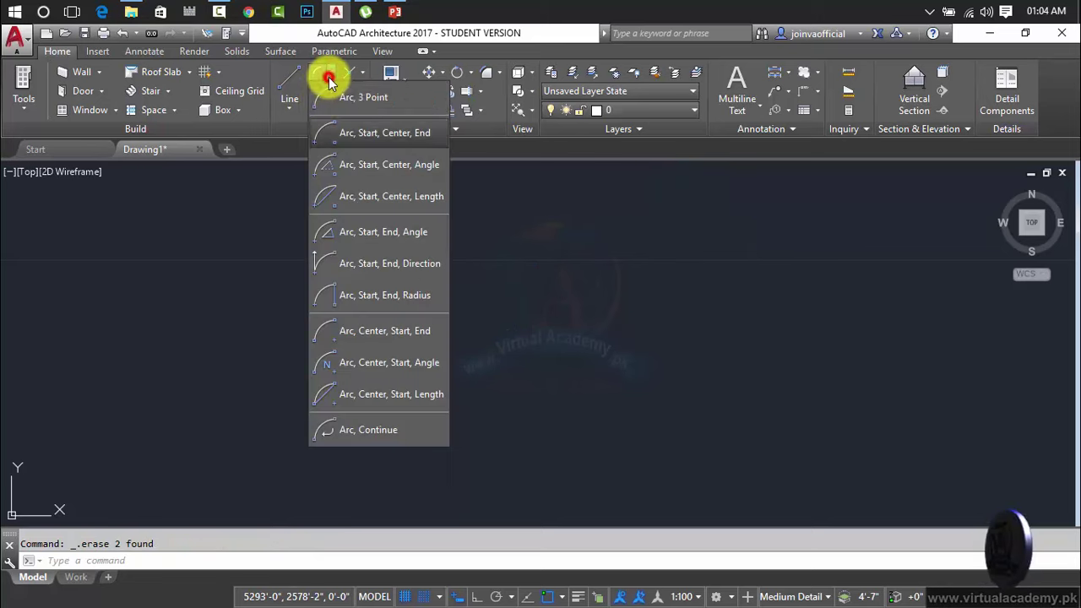
left_click(395, 169)
left_click(318, 281)
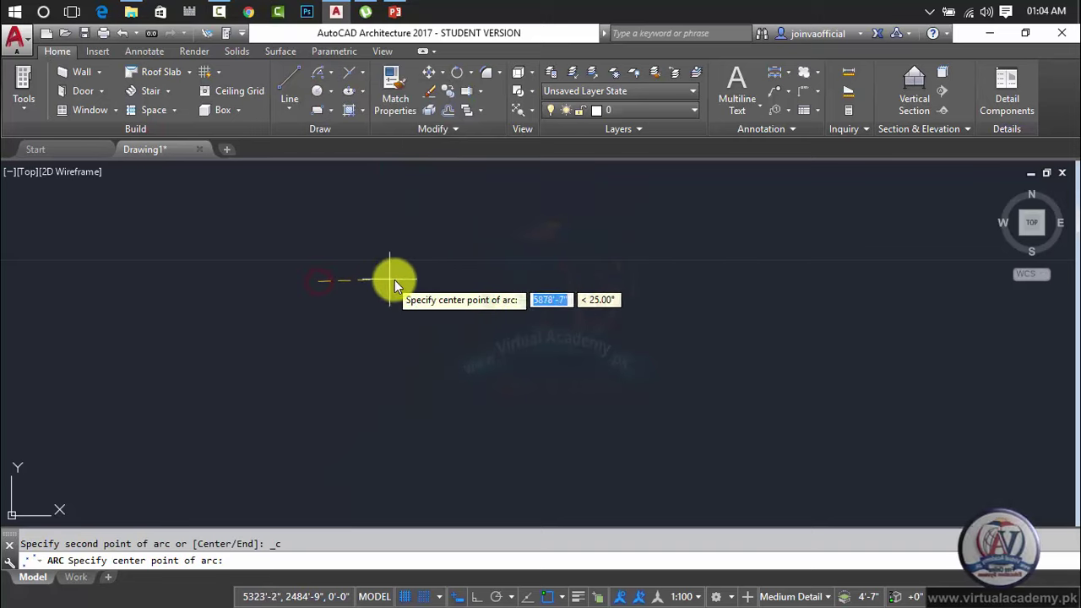
left_click(532, 286)
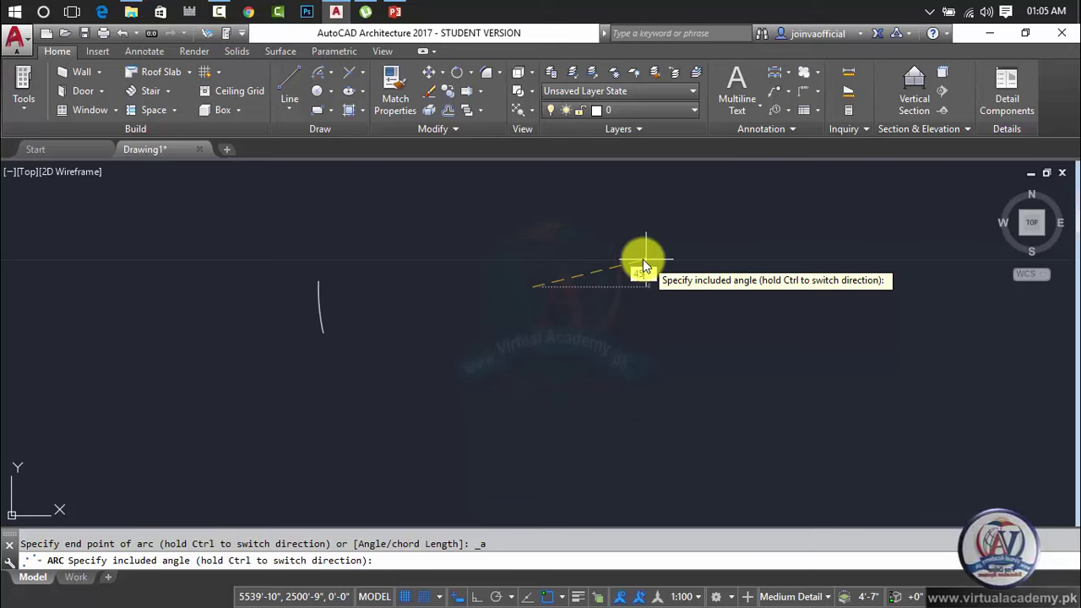
key("Return")
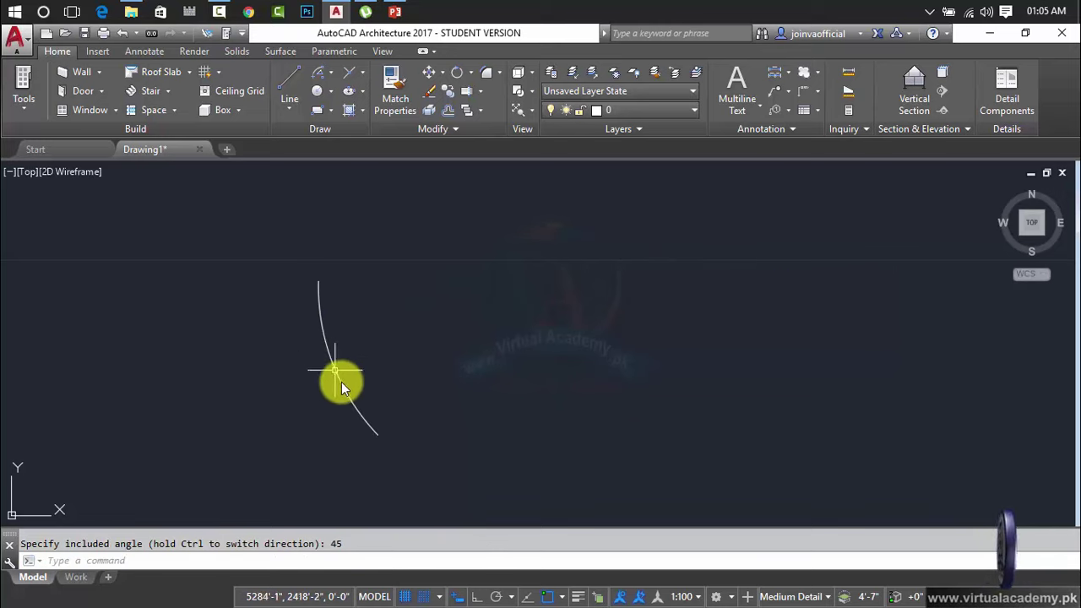
key("Escape")
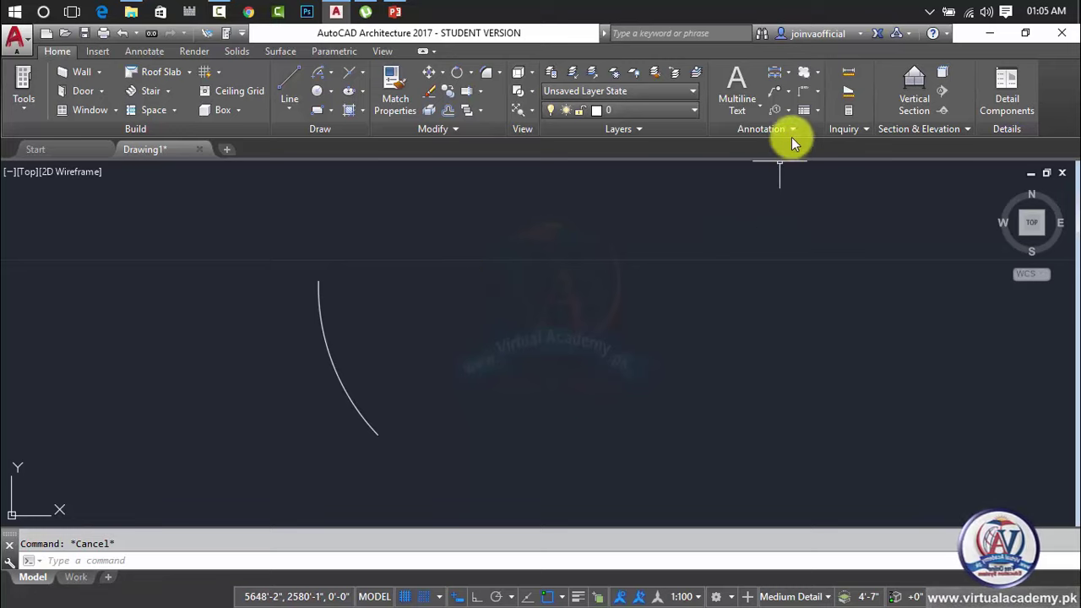
Step: Select the 45-degree arc and erase it from the drawing
left_click(468, 255)
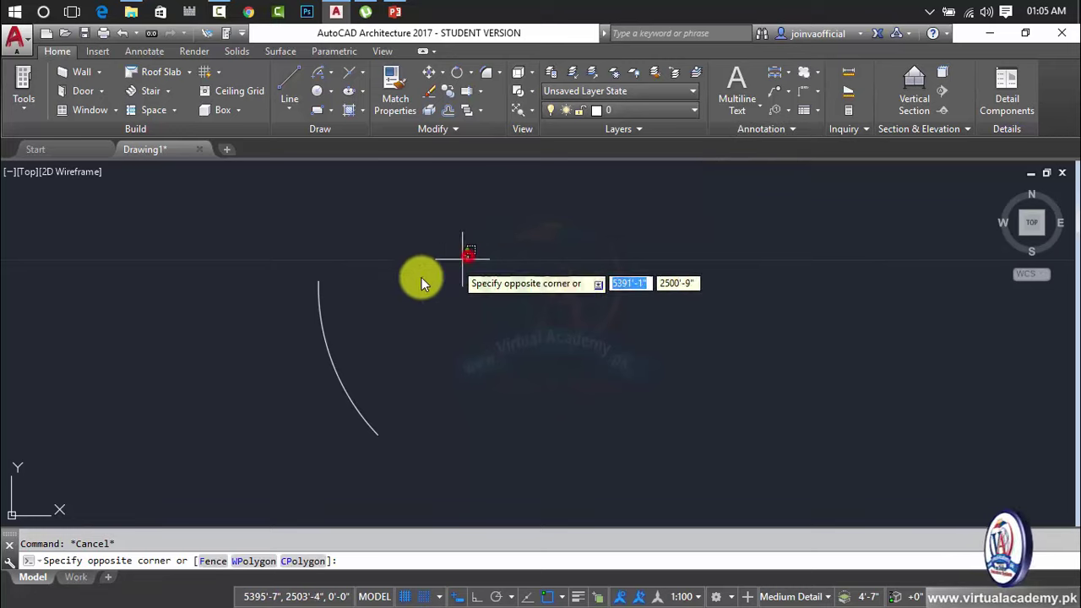
left_click(309, 374)
key("Delete")
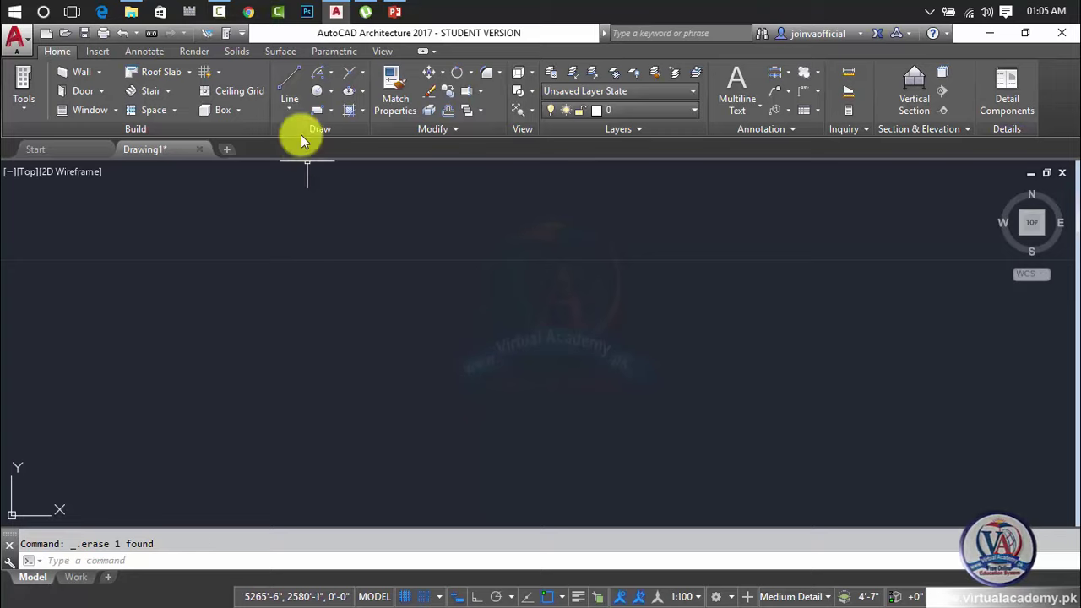
left_click(292, 114)
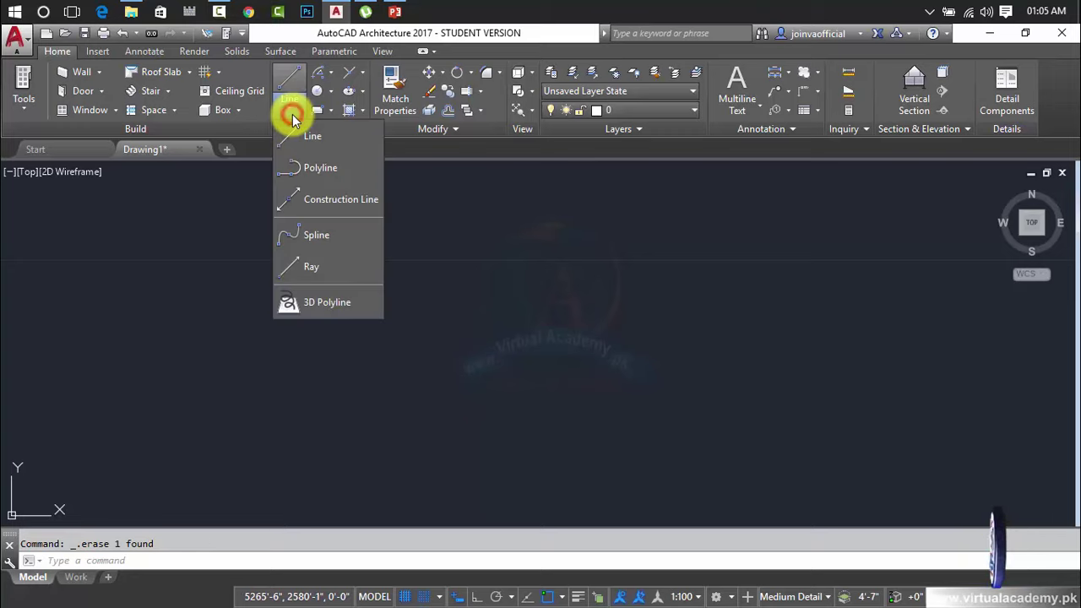
left_click(292, 113)
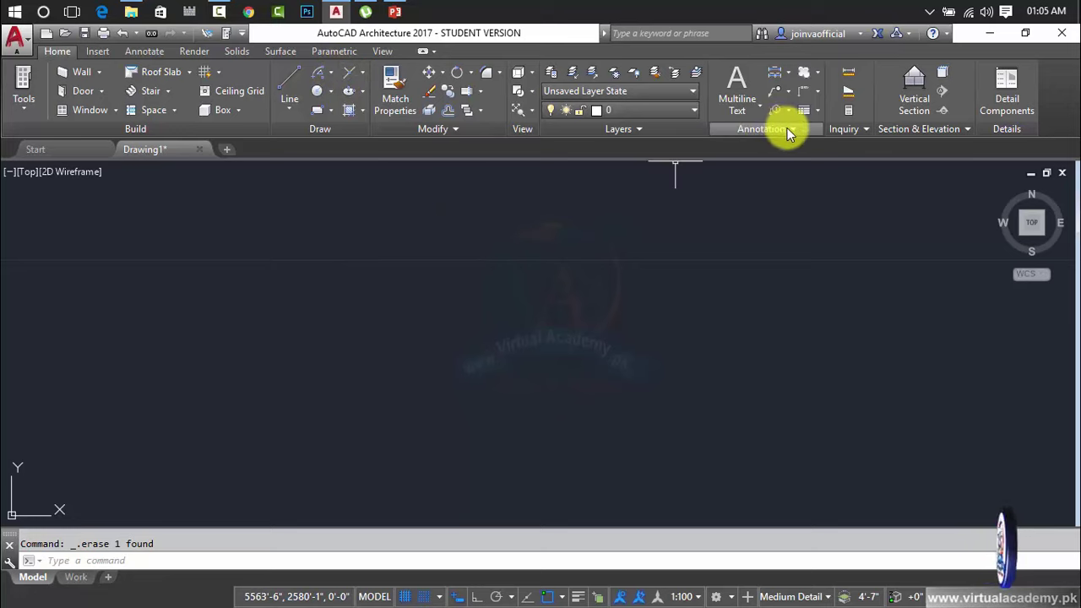
left_click(757, 116)
left_click(756, 112)
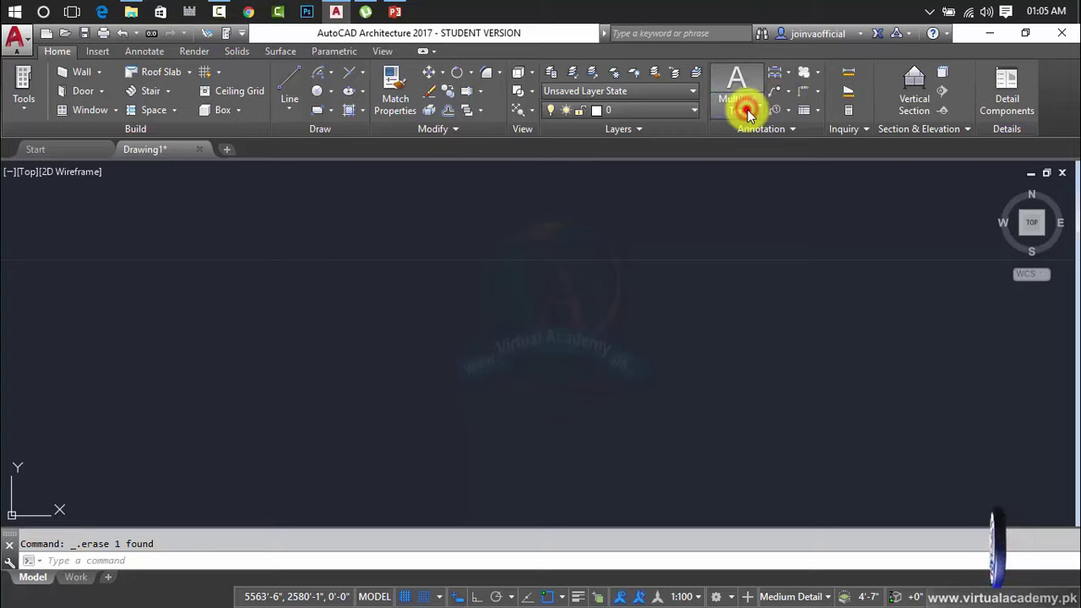
left_click(816, 94)
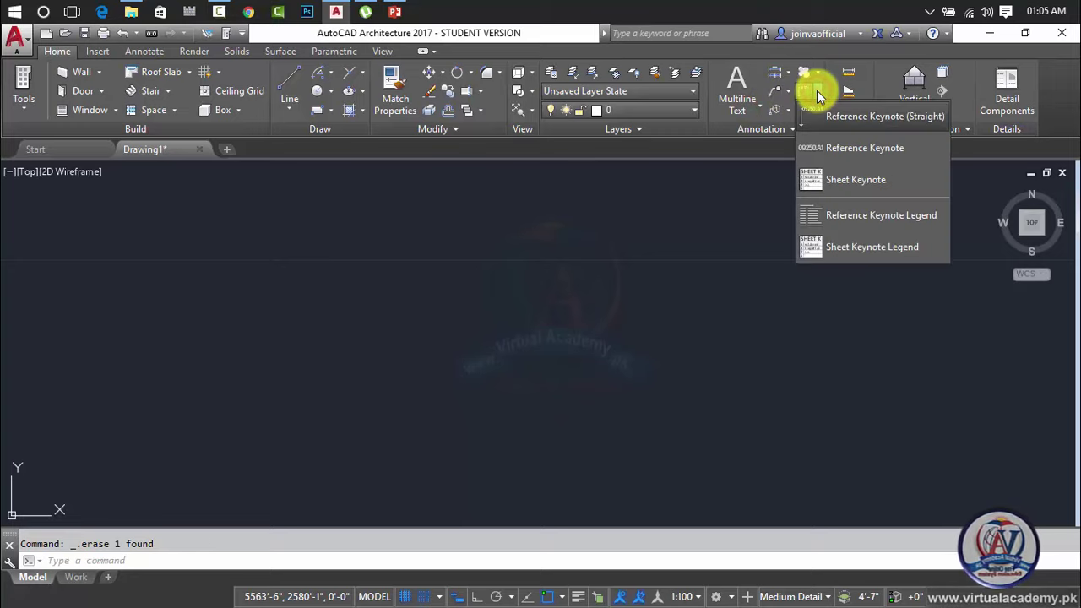
left_click(147, 54)
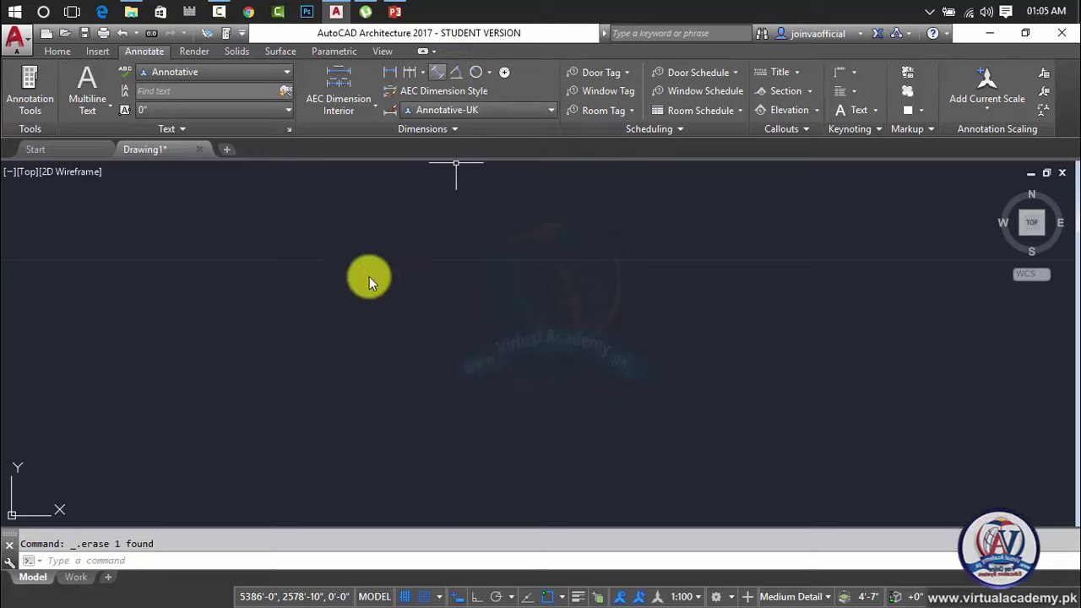
key("Escape")
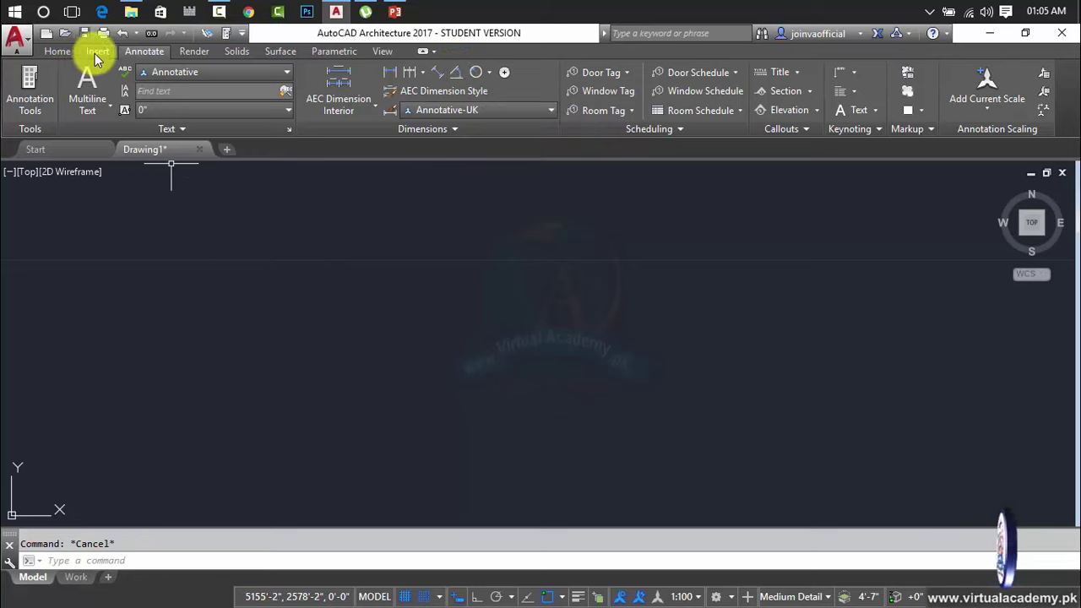
left_click(59, 53)
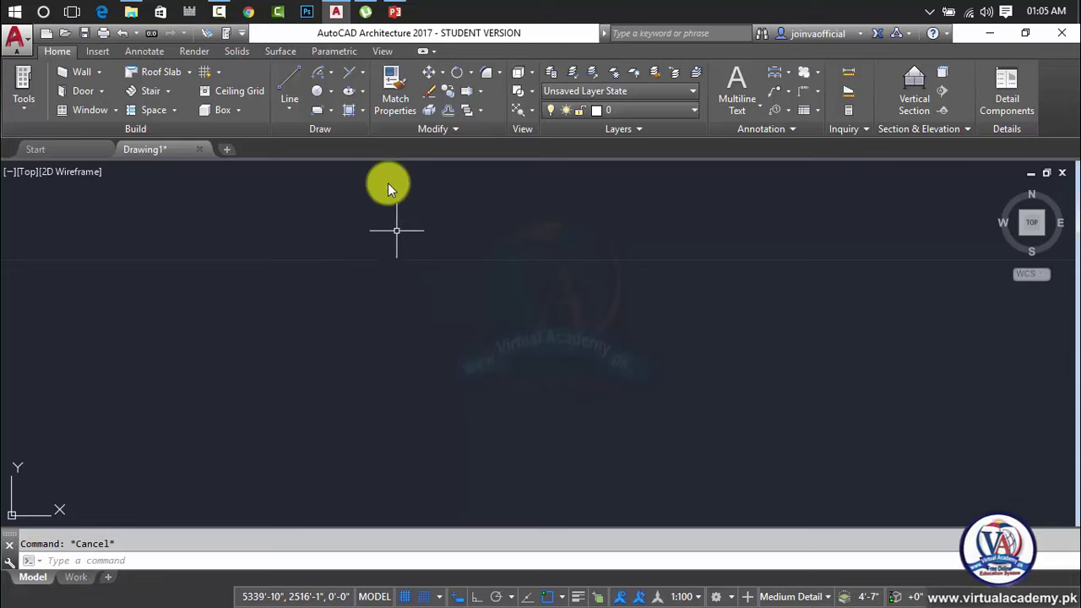
left_click(330, 73)
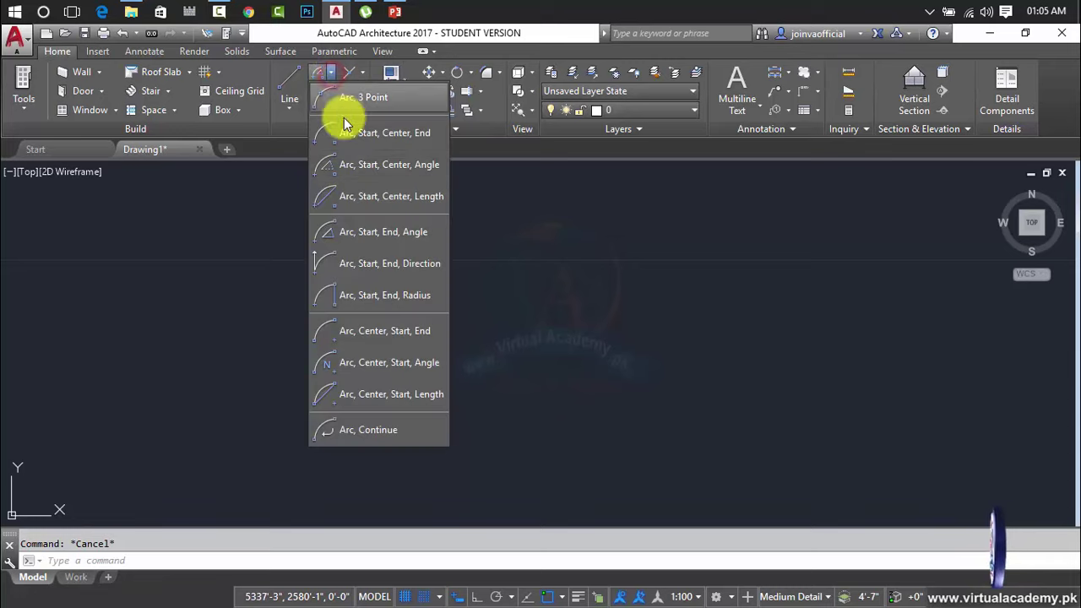
left_click(221, 385)
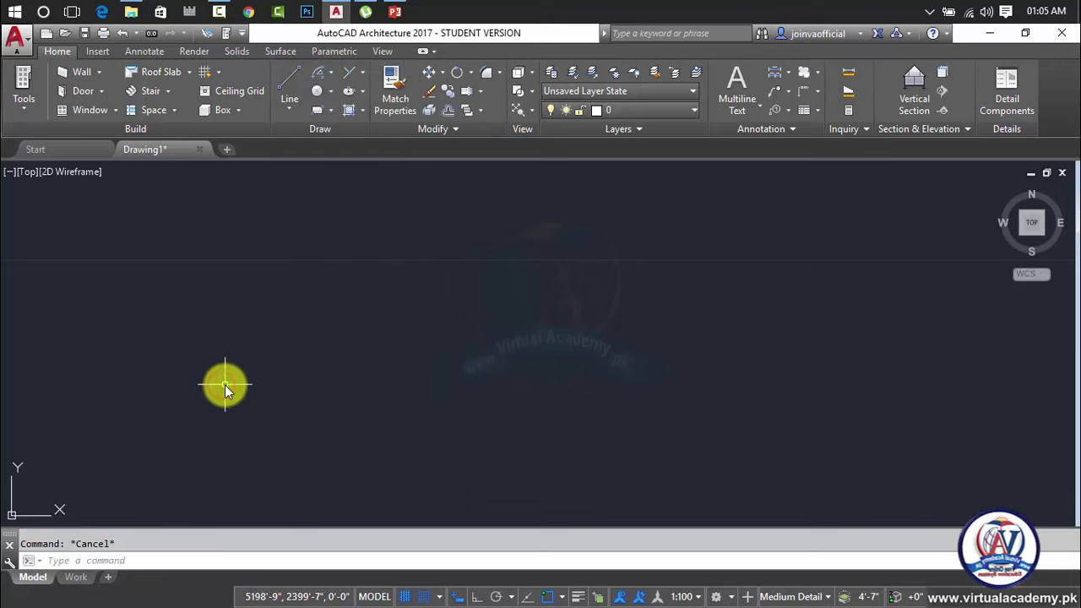
Step: Draw a single horizontal line about 448 feet long across the empty drawing area
type("l")
key("Return")
left_click(225, 384)
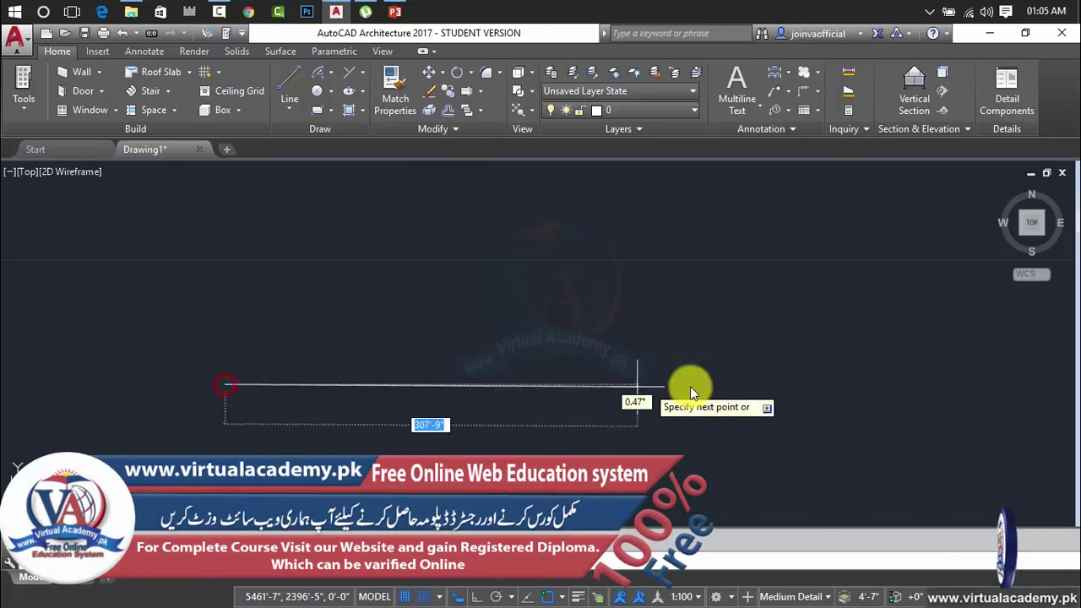
left_click(778, 384)
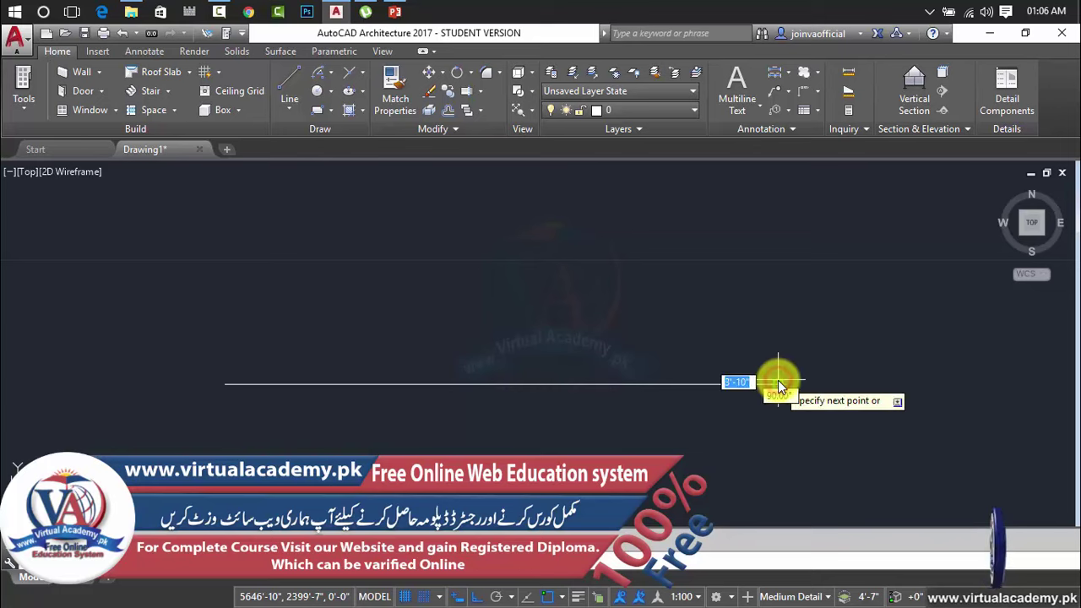
key("Return")
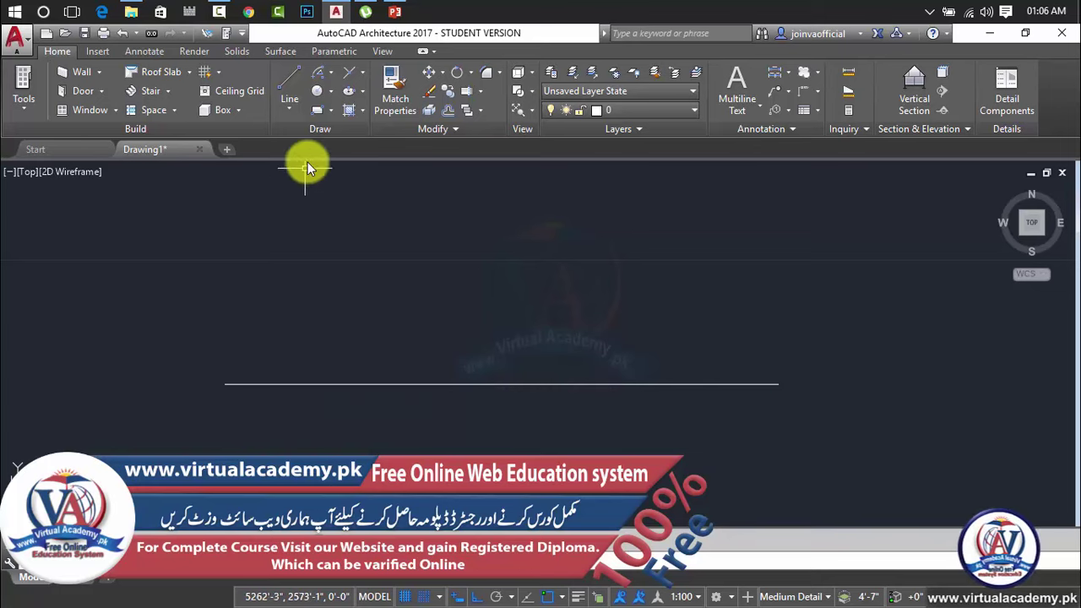
Step: Draw a Start, Center, Angle arc from the line's left endpoint, centred on its midpoint, with an included angle of 45 degrees
left_click(334, 74)
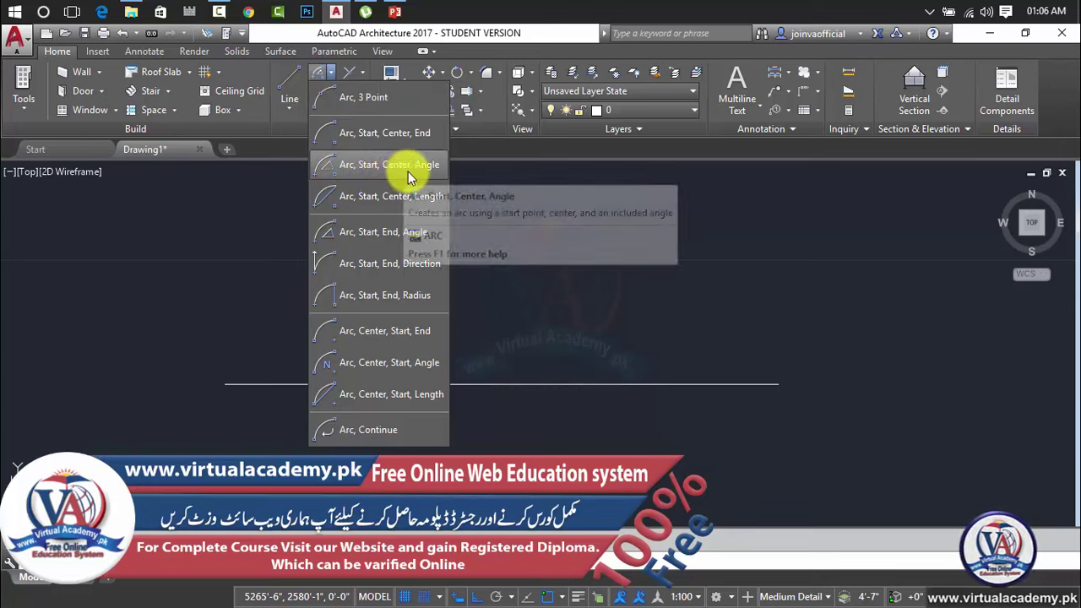
left_click(371, 167)
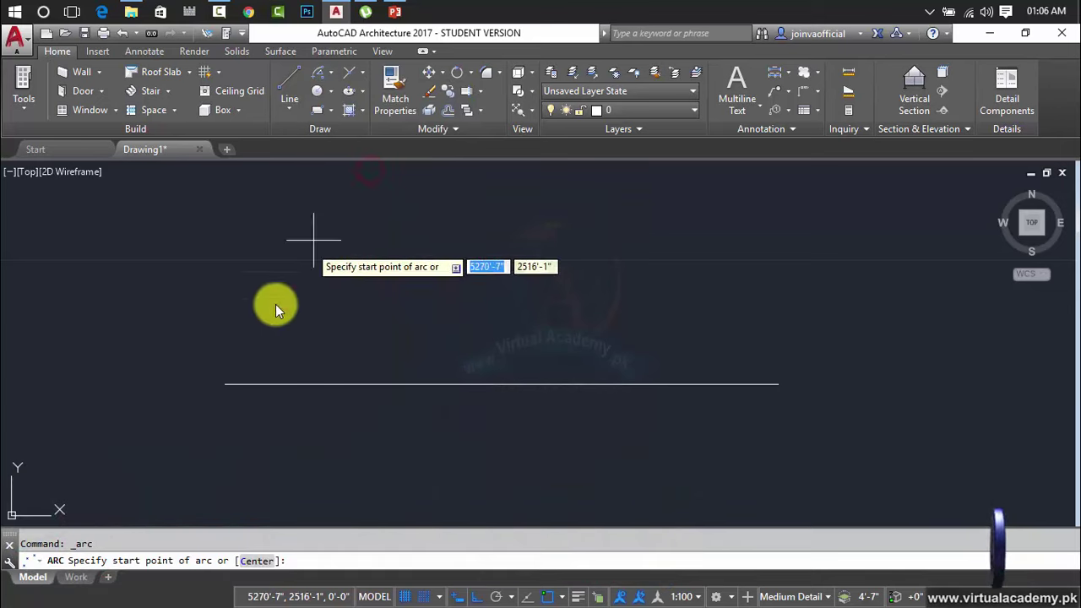
left_click(225, 384)
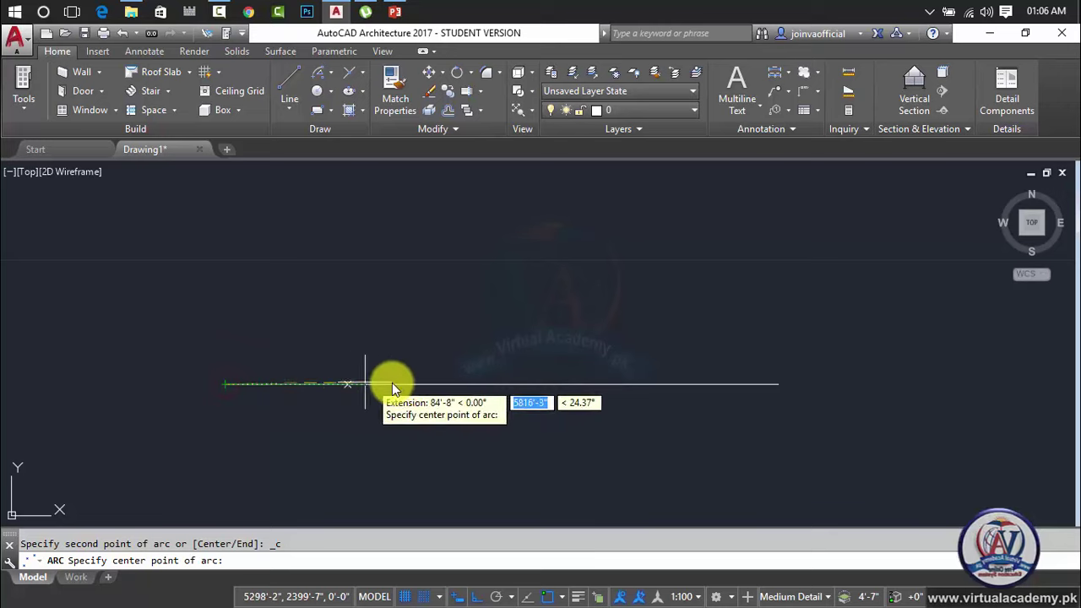
left_click(500, 384)
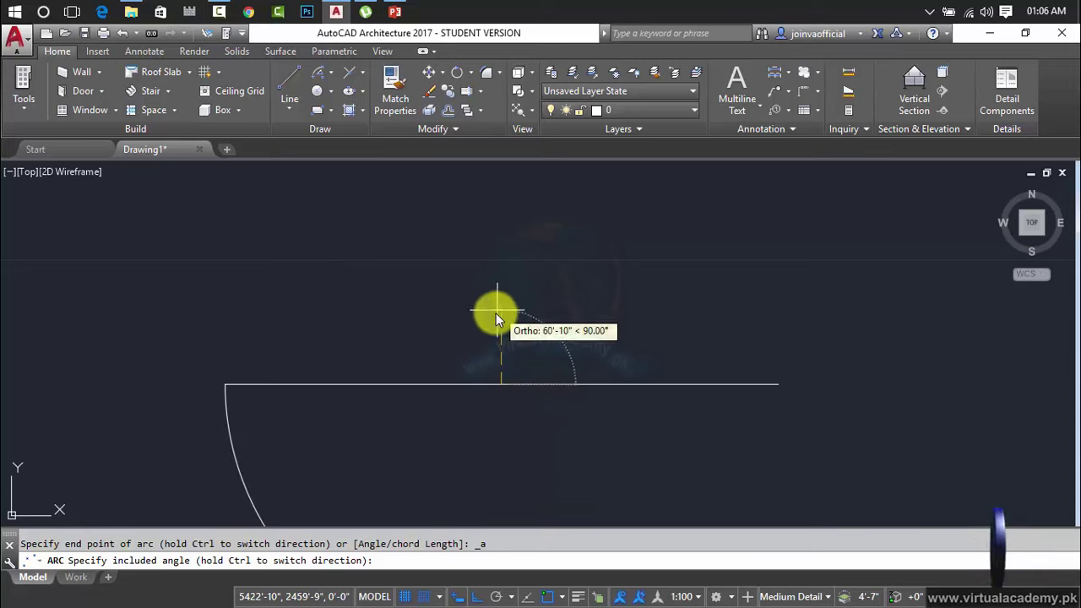
middle_click_drag(344, 369, 392, 283)
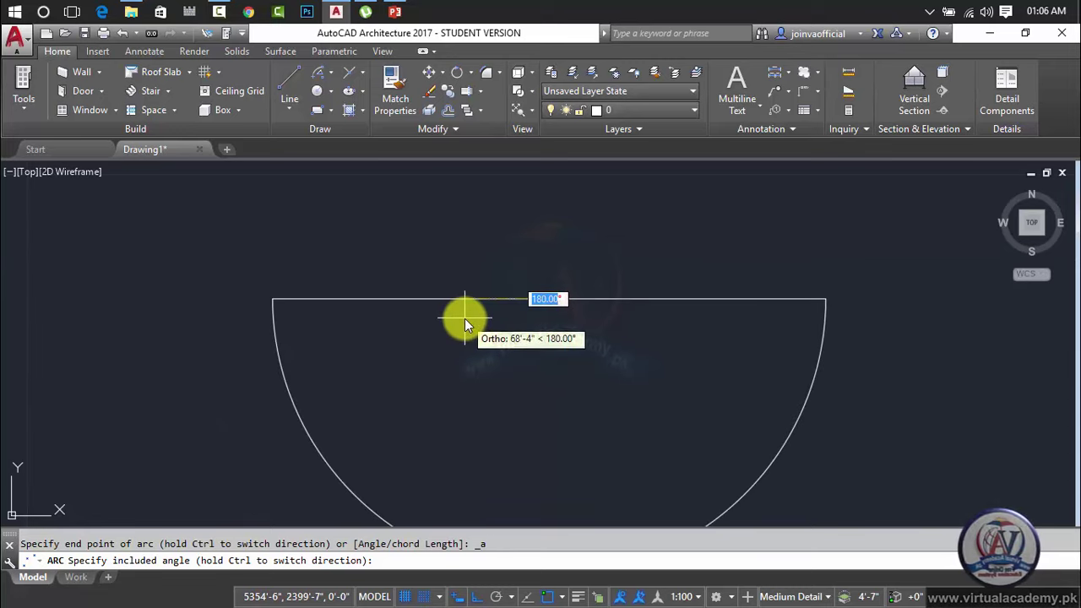
type("45")
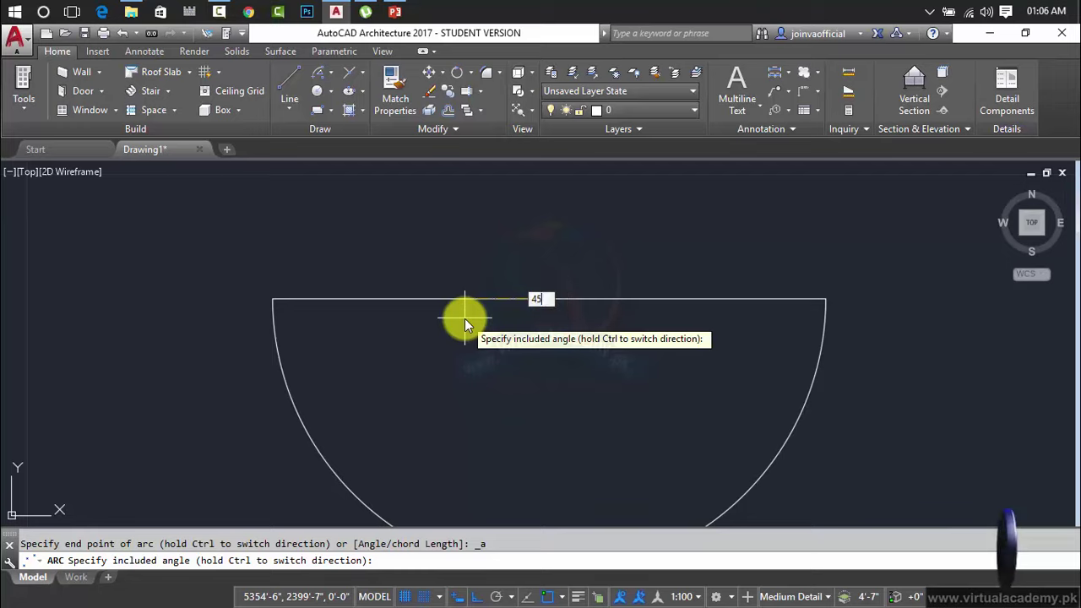
key("Return")
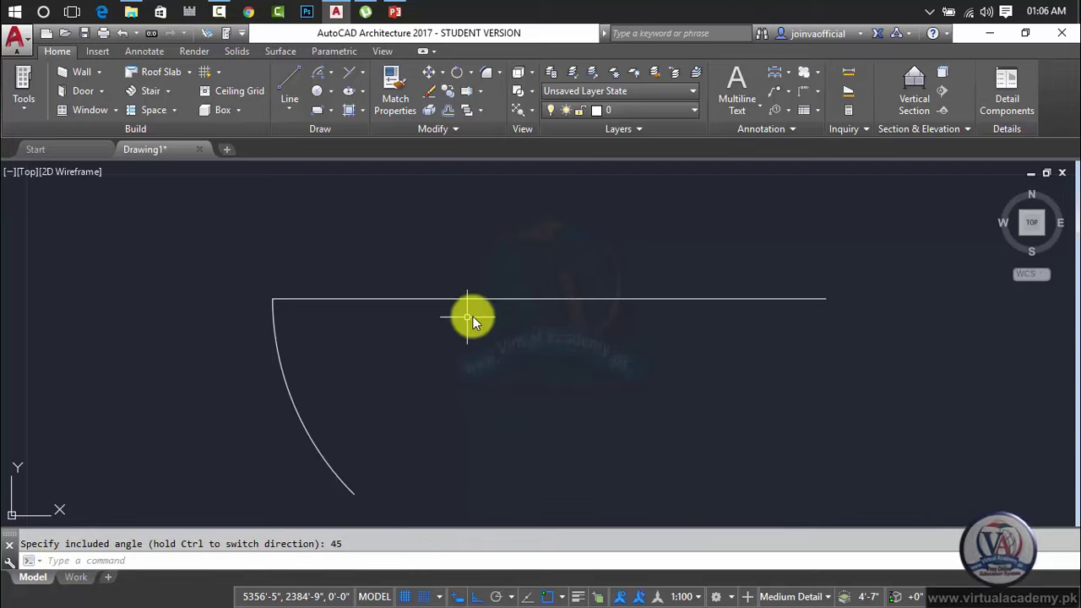
middle_click_drag(357, 488, 355, 429)
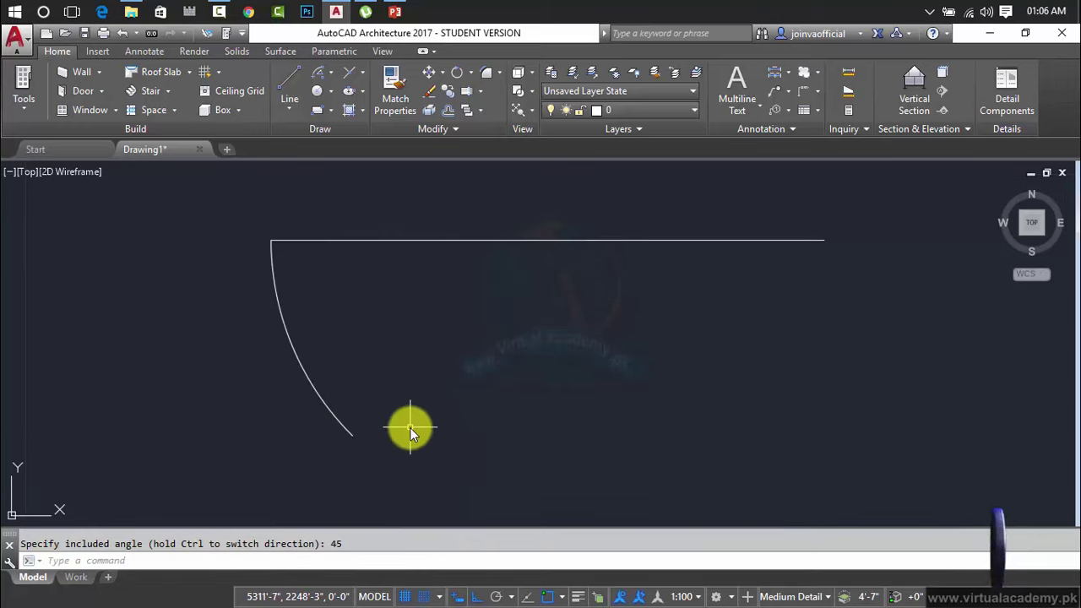
type("l")
key("Return")
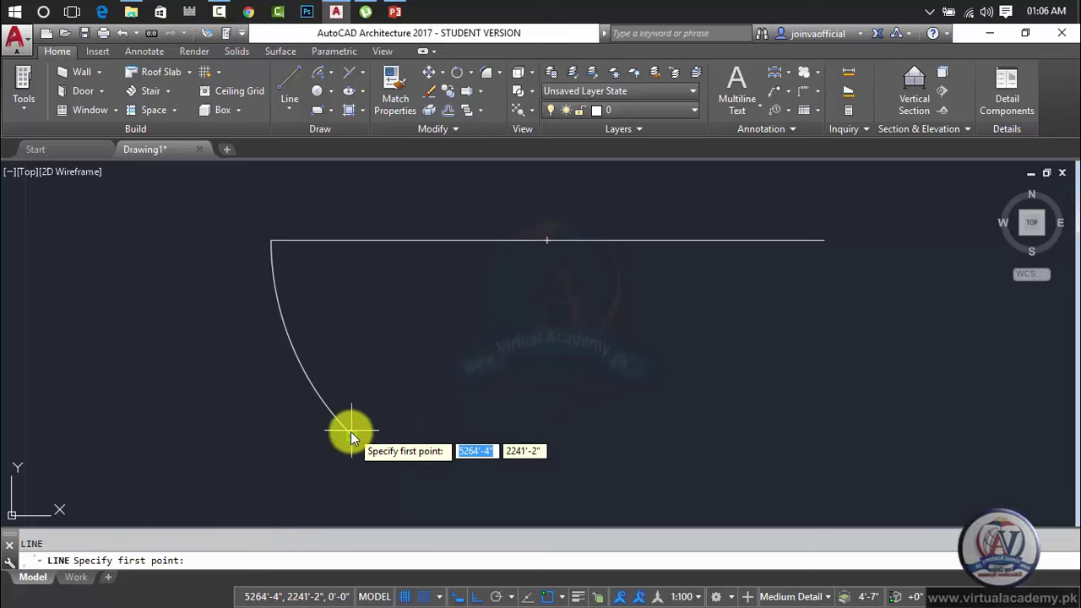
left_click(349, 433)
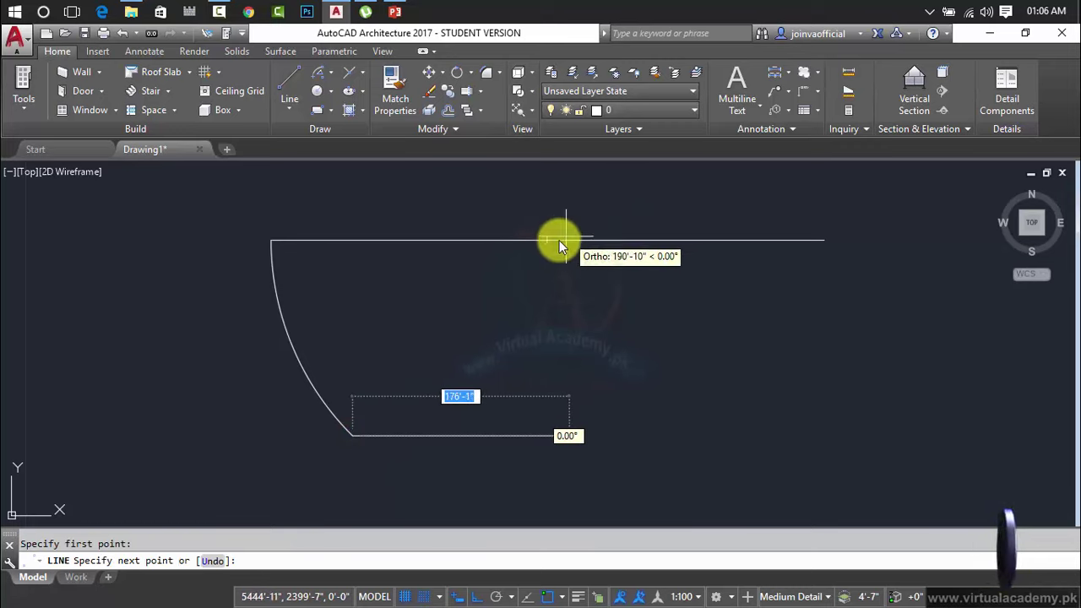
key("Escape")
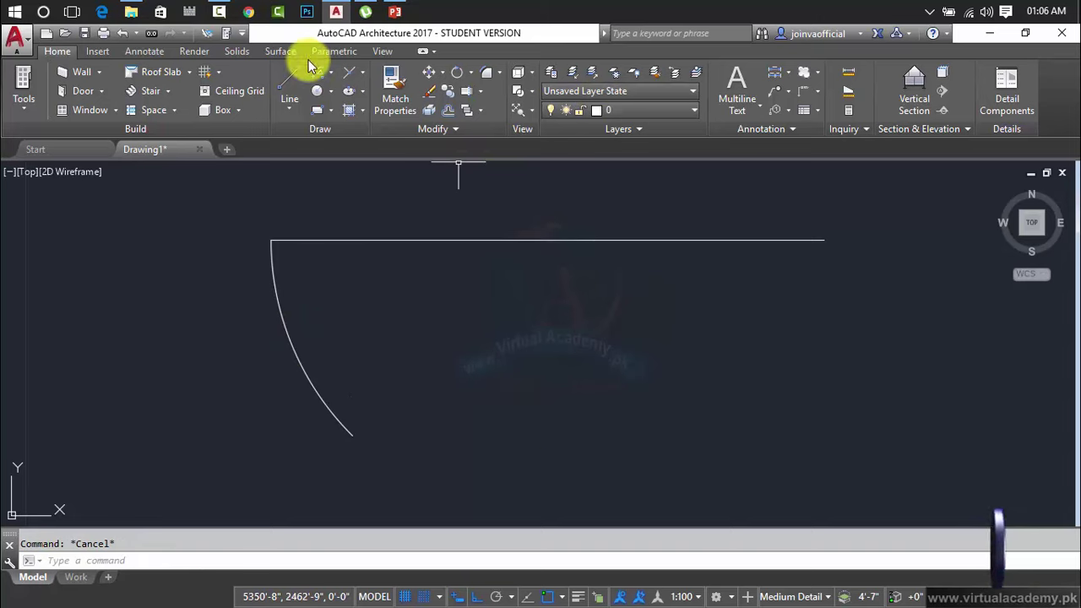
left_click(166, 52)
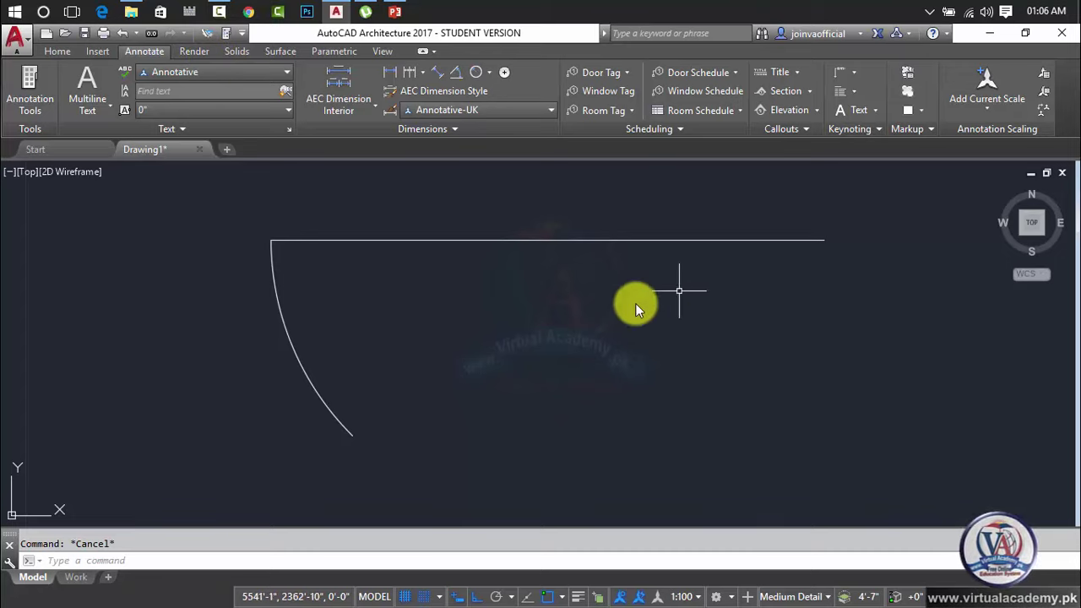
middle_click_drag(639, 268, 596, 405)
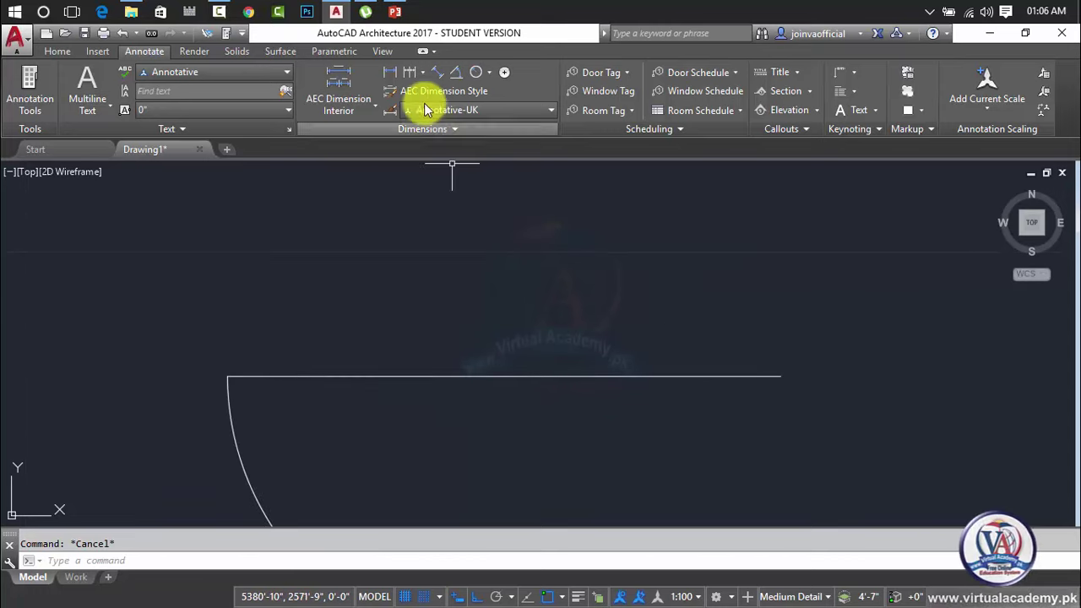
Step: Draw a Start, Center, Angle arc from the line's right endpoint, centred on its midpoint, with an included angle of 45 degrees
left_click(57, 51)
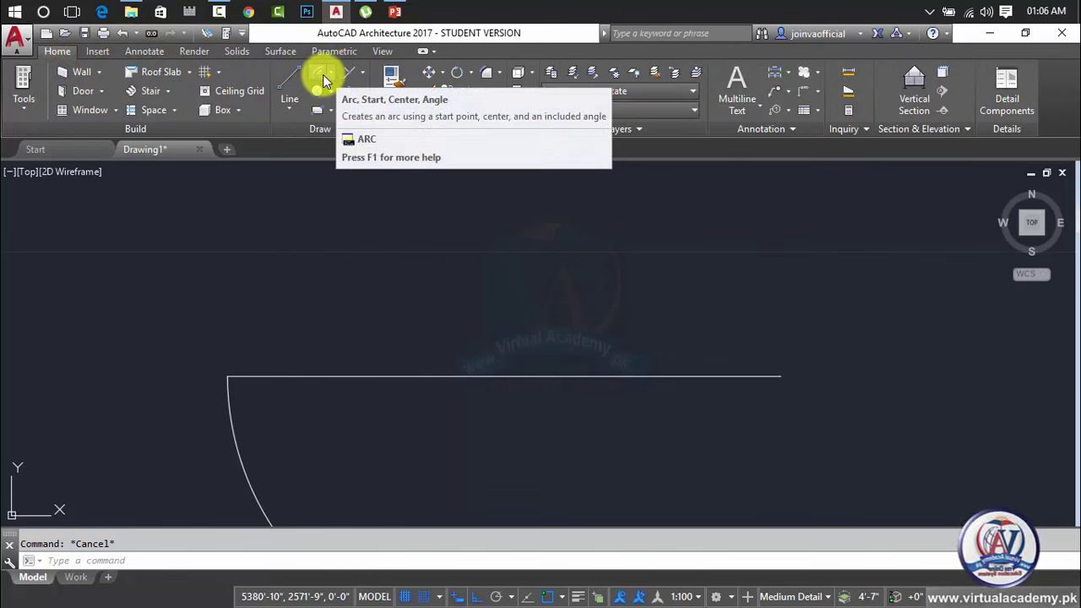
left_click(331, 76)
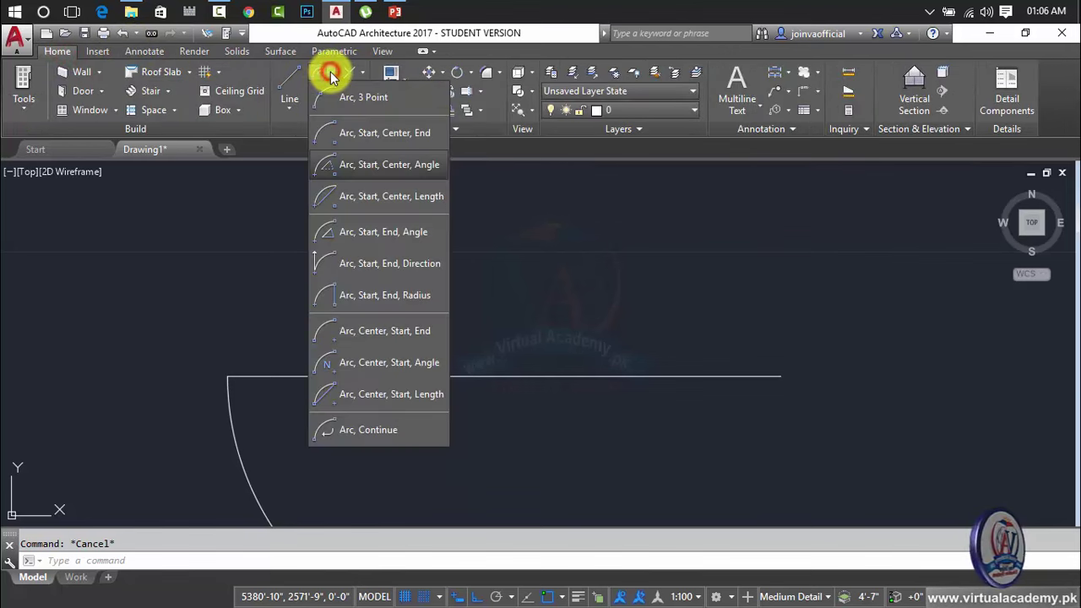
left_click(359, 167)
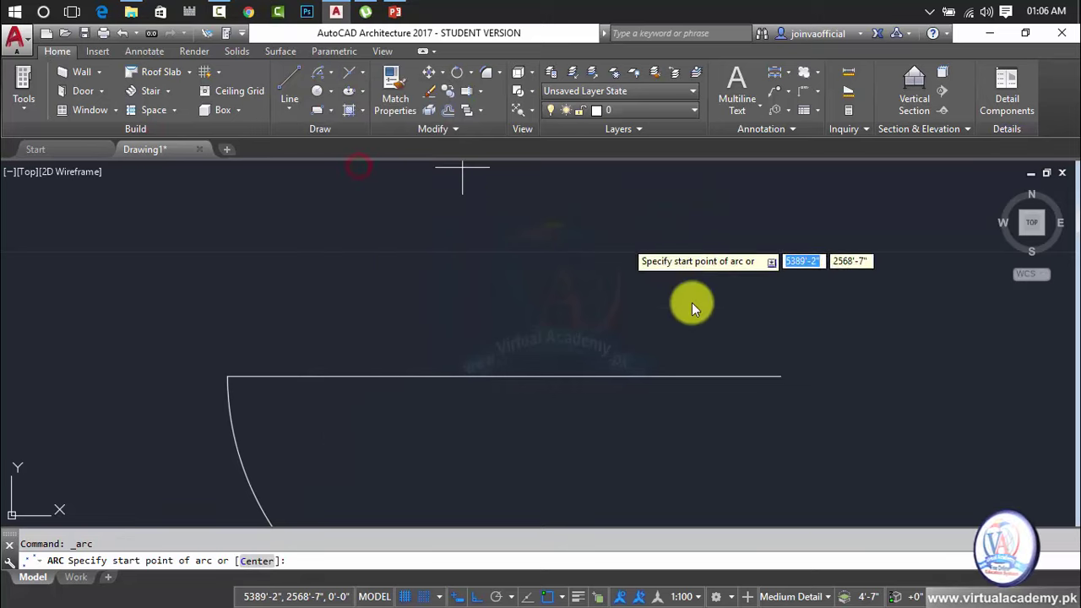
left_click(777, 378)
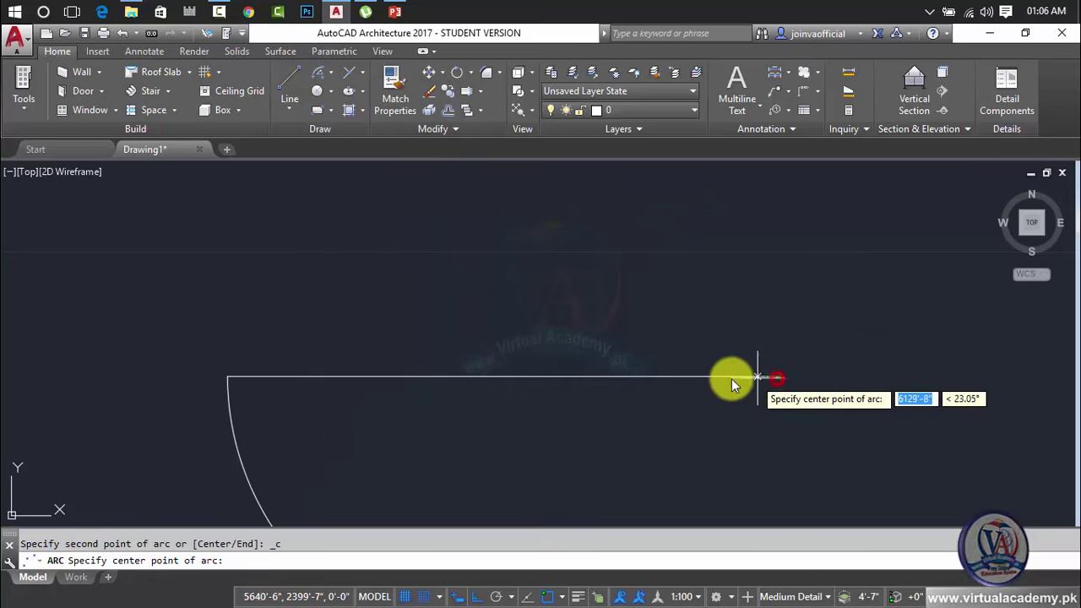
left_click(504, 377)
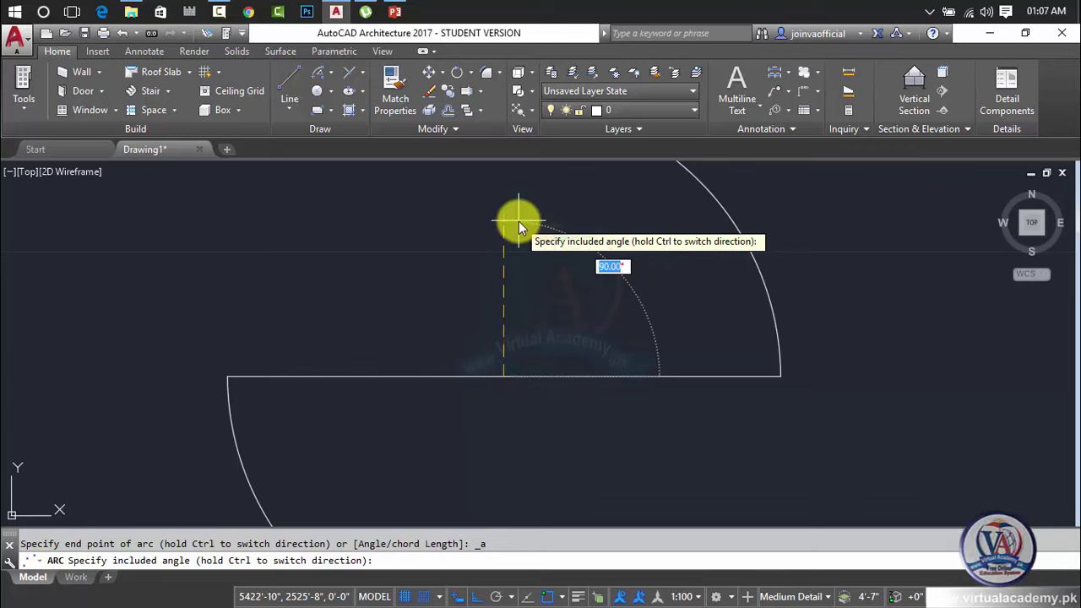
type("45")
key("Return")
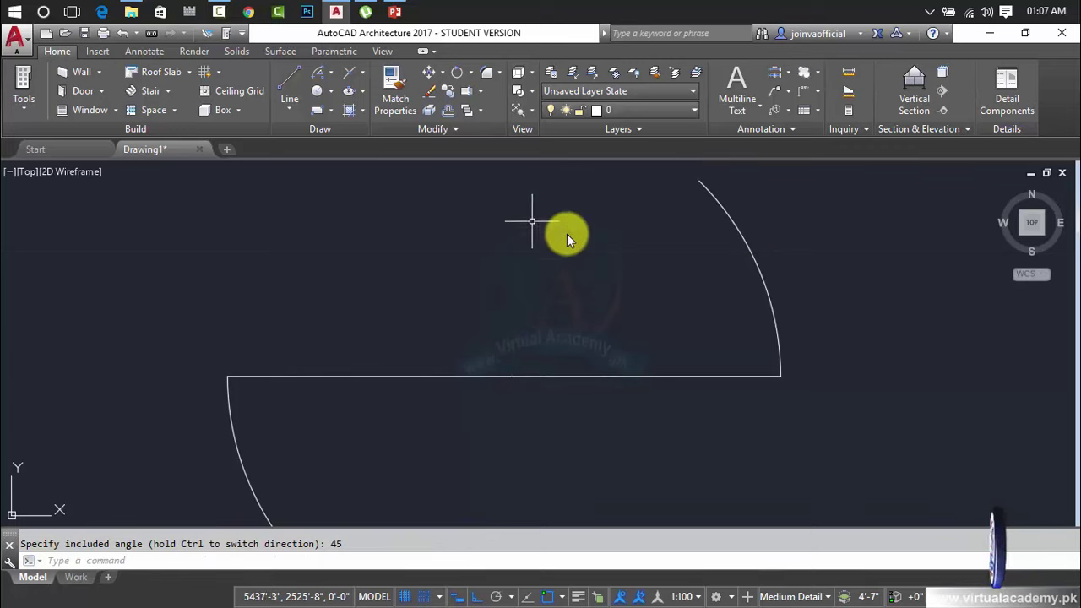
Step: Draw a line from the horizontal line's midpoint to the free upper end of the right-hand arc
middle_click_drag(587, 298, 551, 370)
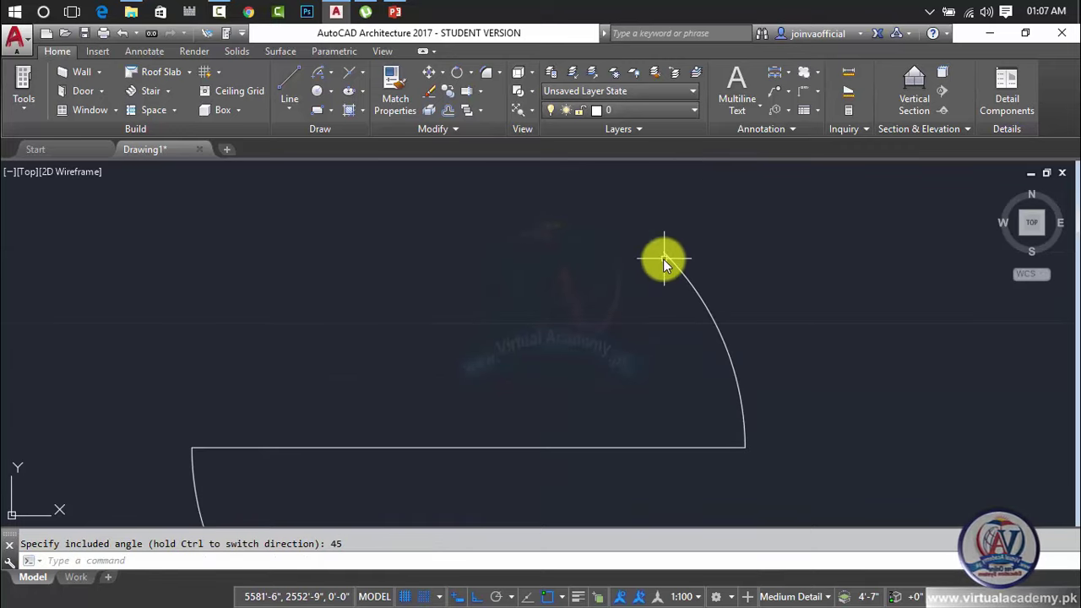
key("Escape")
type("l")
key("Return")
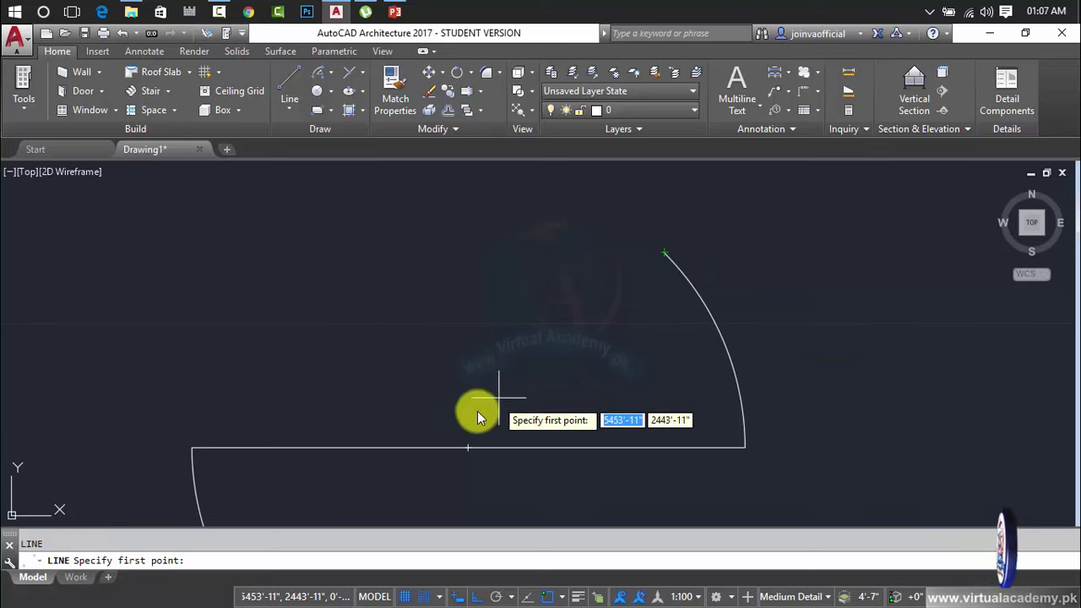
left_click(468, 448)
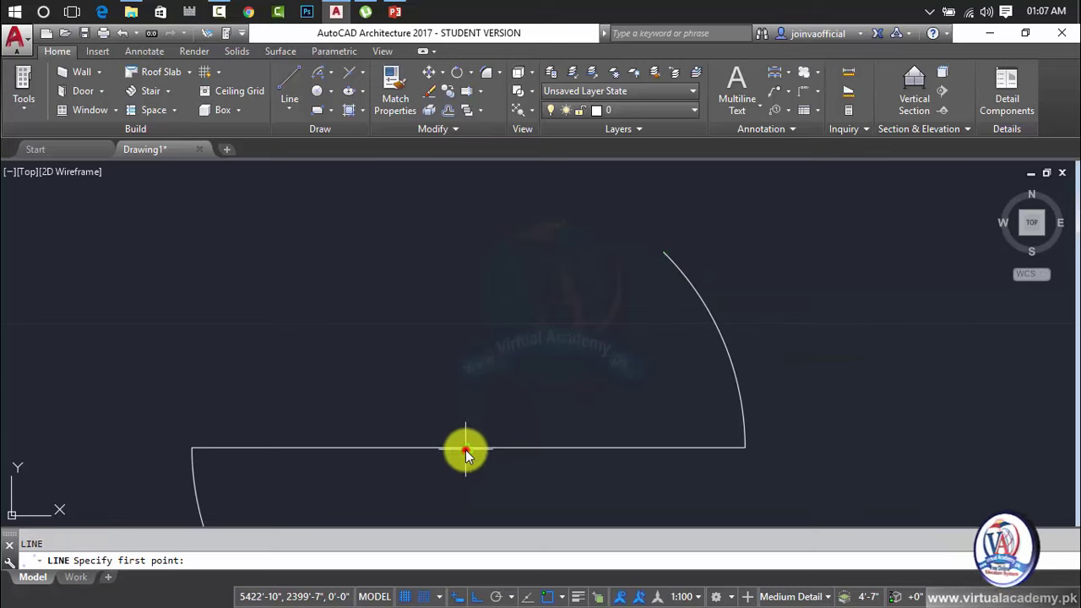
left_click(663, 255)
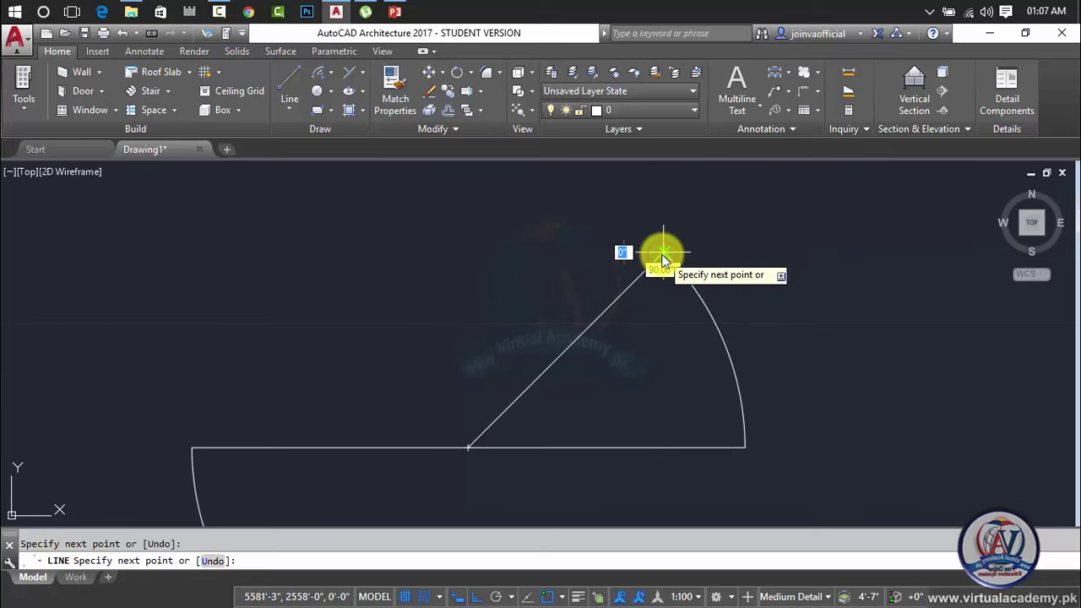
key("Escape")
Step: Add an angular dimension between the horizontal line and the diagonal line, placed outside the right-hand arc, and inspect its text
middle_click_drag(717, 325, 652, 378)
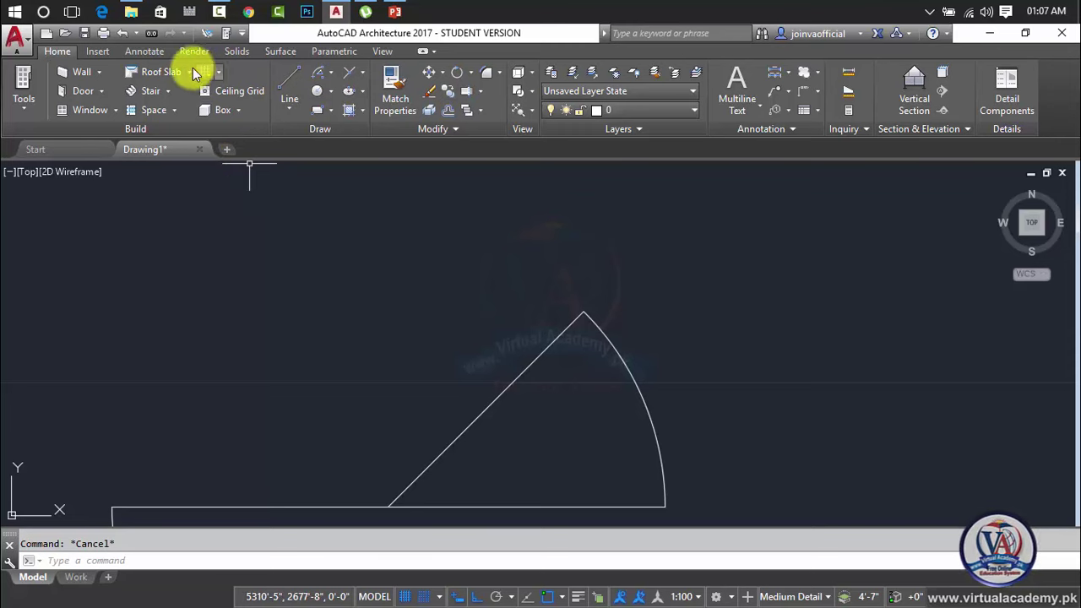
left_click(152, 52)
left_click(456, 73)
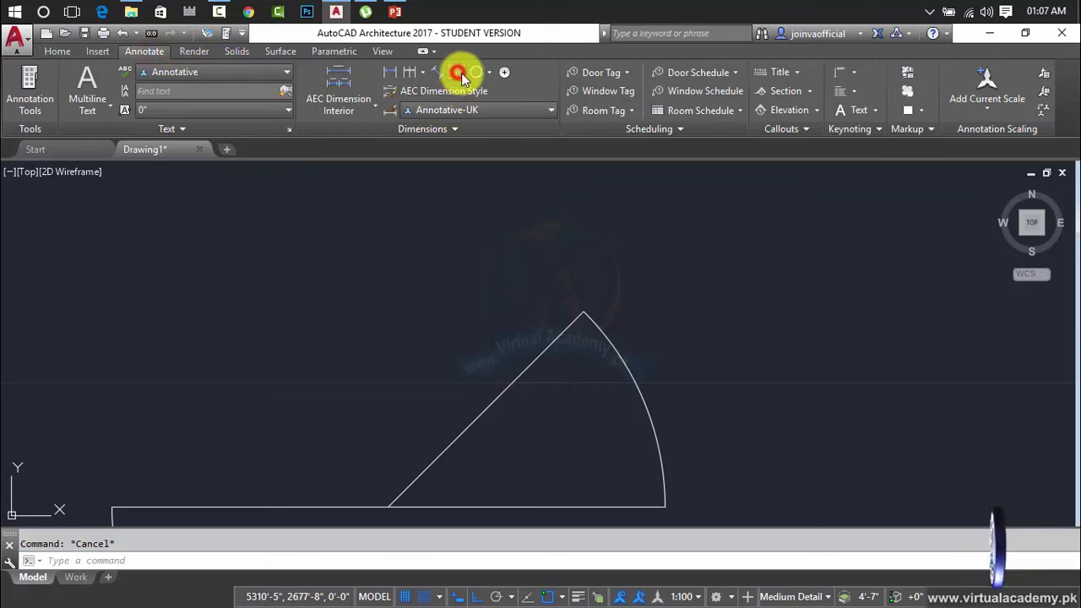
scroll(618, 340, "down", 2)
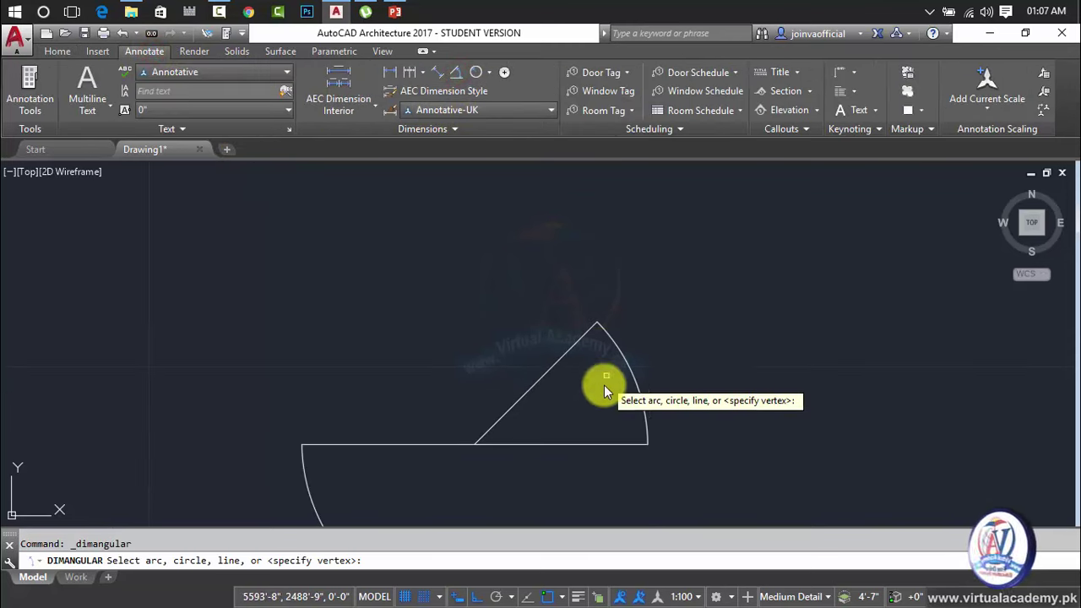
left_click(618, 445)
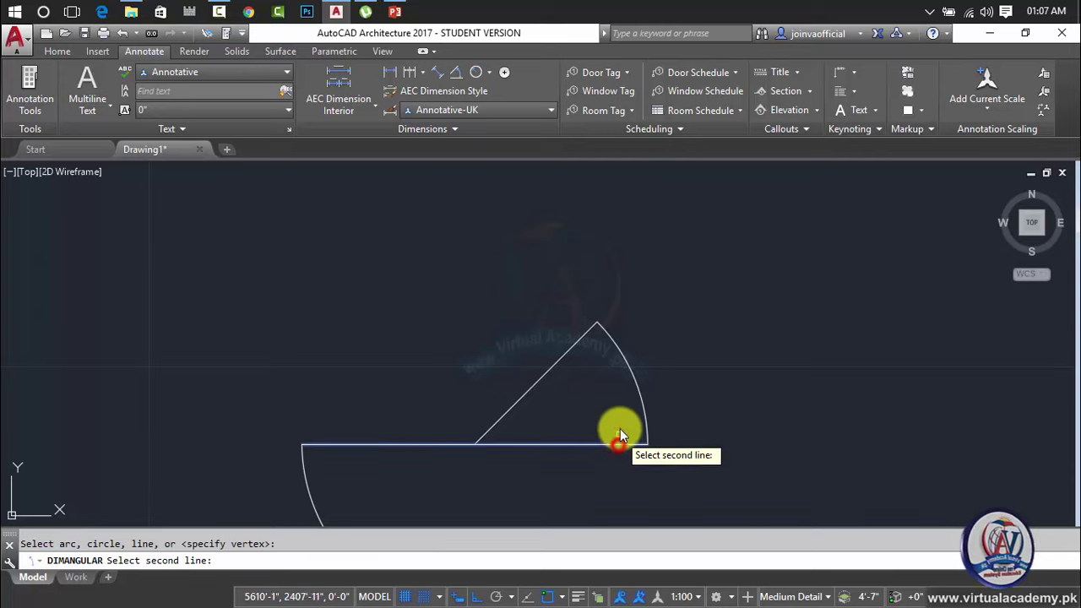
left_click(581, 339)
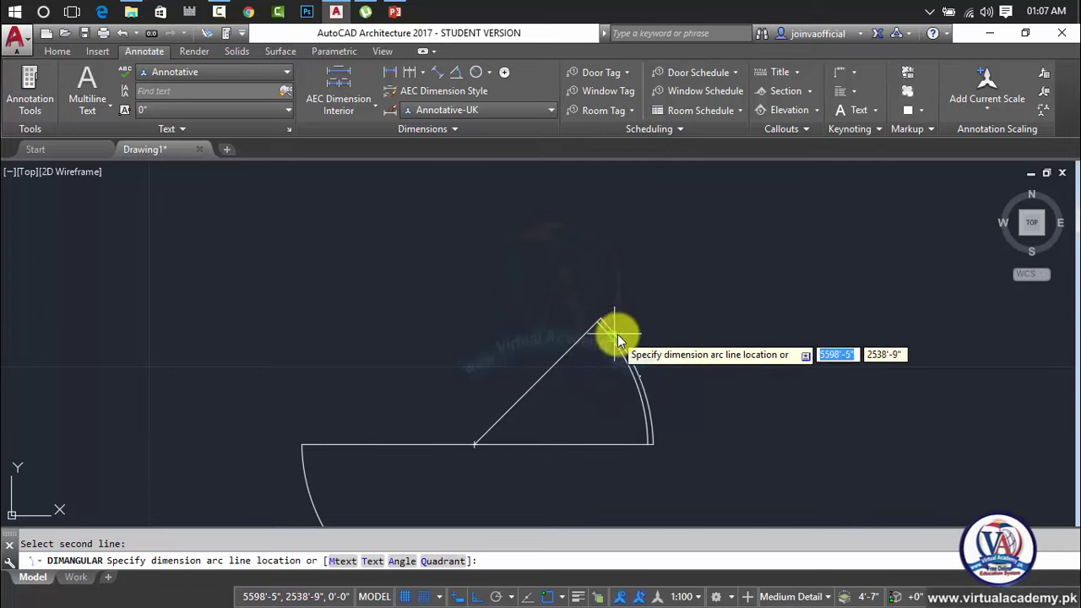
left_click(693, 350)
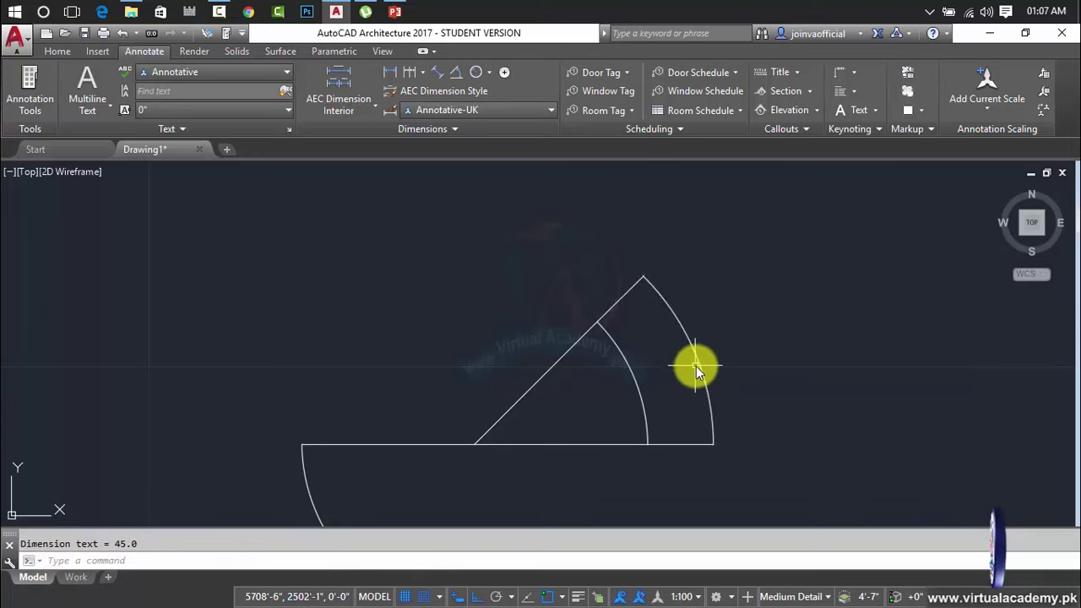
scroll(699, 344, "up", 3)
scroll(646, 295, "up", 2)
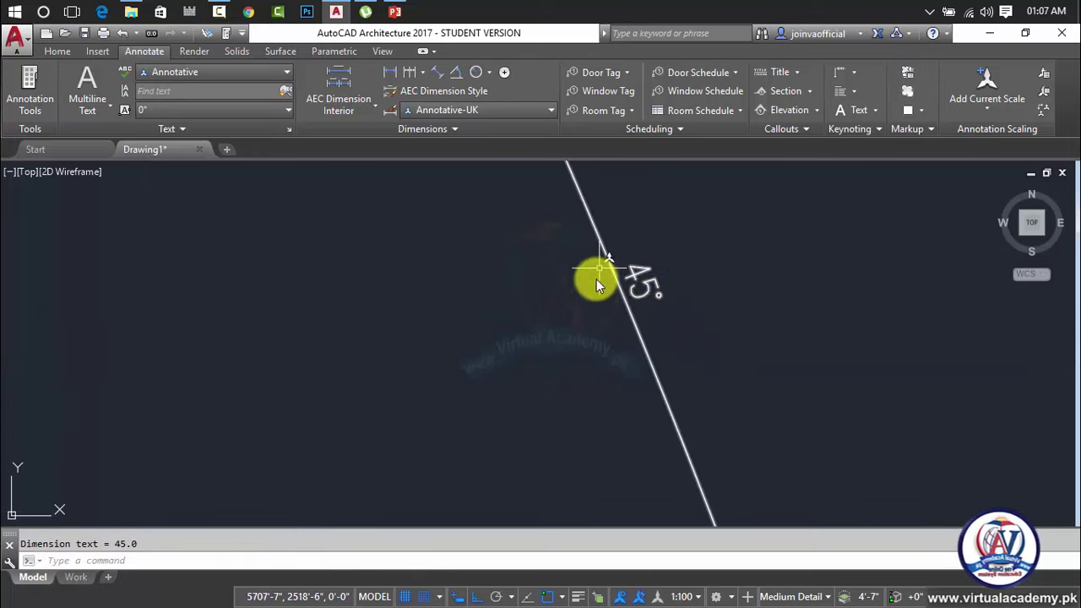
scroll(645, 325, "down", 4)
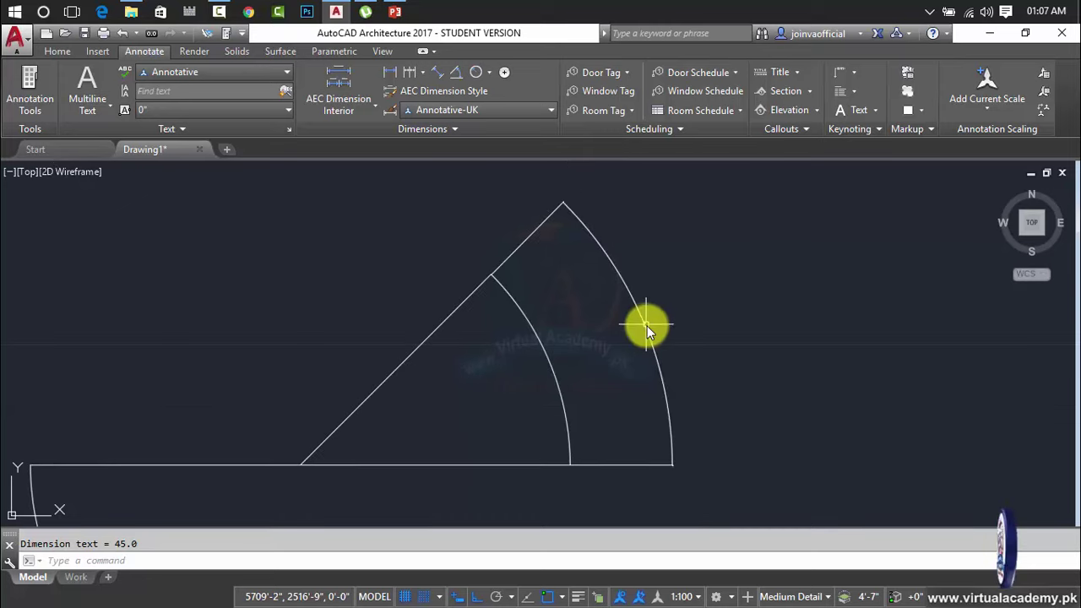
Step: Erase the angular dimension, both arcs, the diagonal line and the horizontal line
left_click(645, 325)
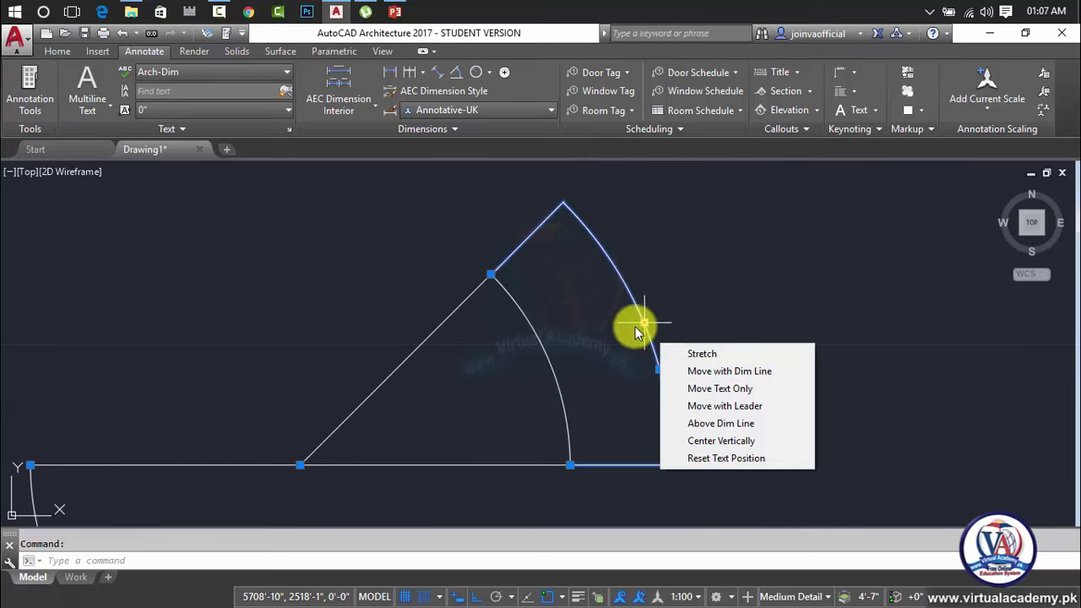
key("Delete")
left_click(604, 290)
left_click(493, 374)
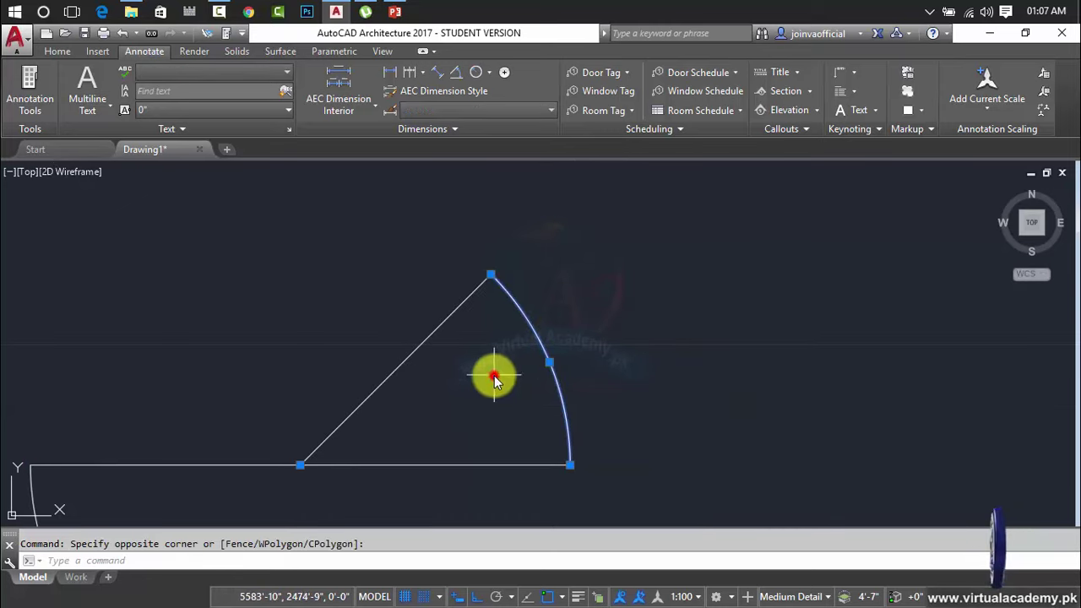
key("Delete")
left_click(527, 281)
left_click(439, 313)
key("Delete")
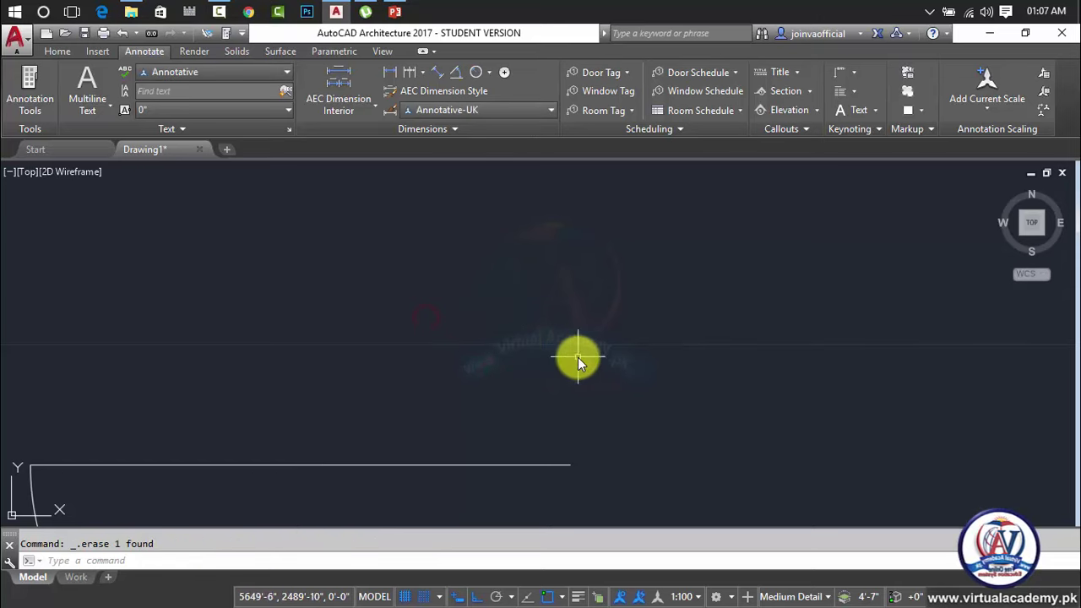
scroll(578, 357, "down", 3)
left_click(623, 346)
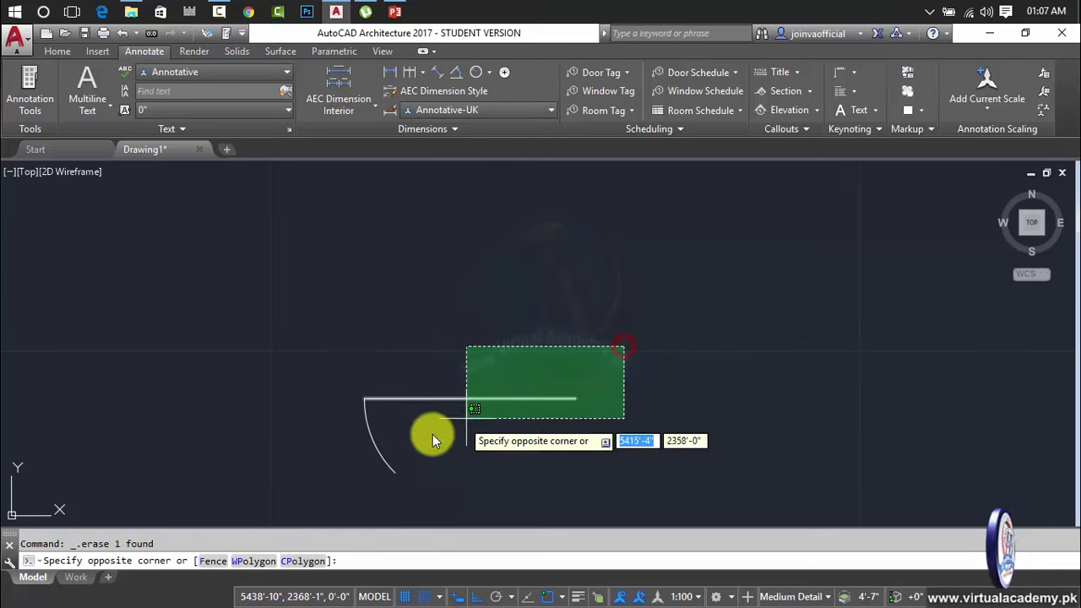
left_click(372, 460)
key("Delete")
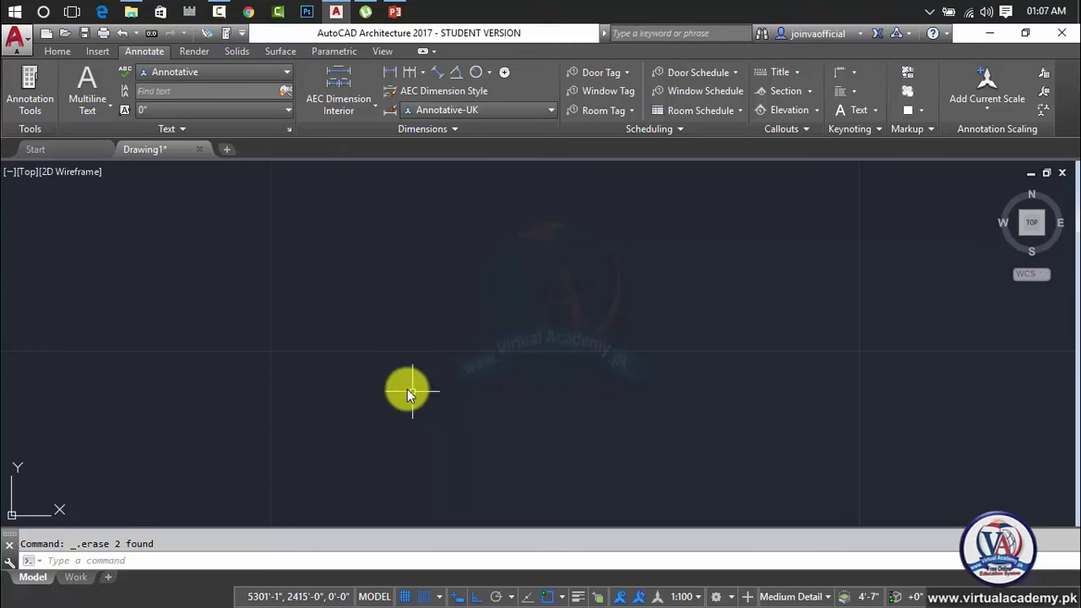
Step: Draw a Start, Center, Length arc starting in the left part of the drawing area, centred level to its right, with a chord length of 20
left_click(105, 52)
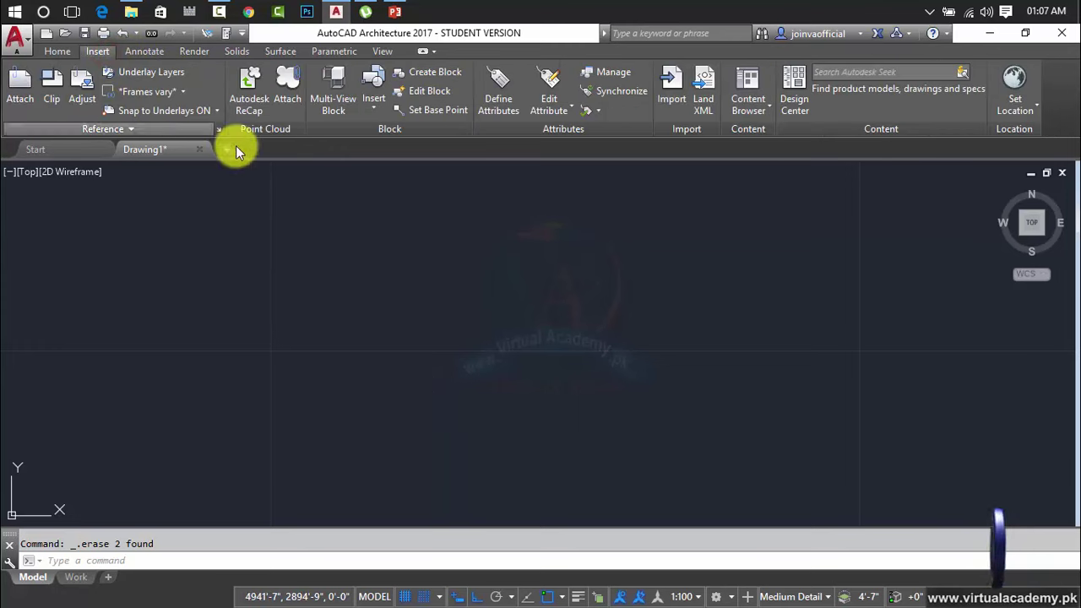
left_click(68, 53)
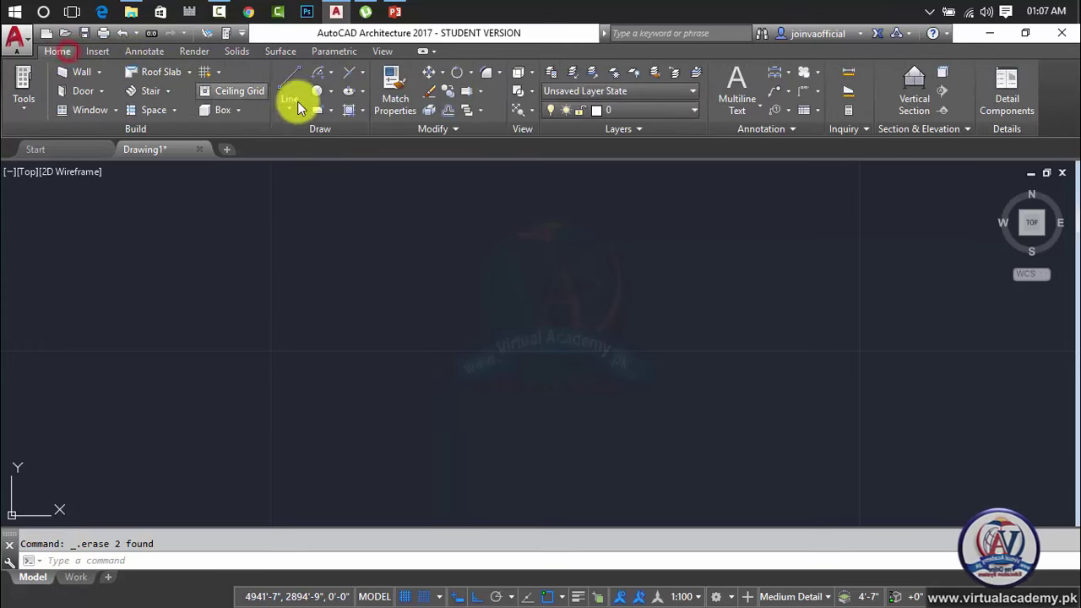
left_click(333, 75)
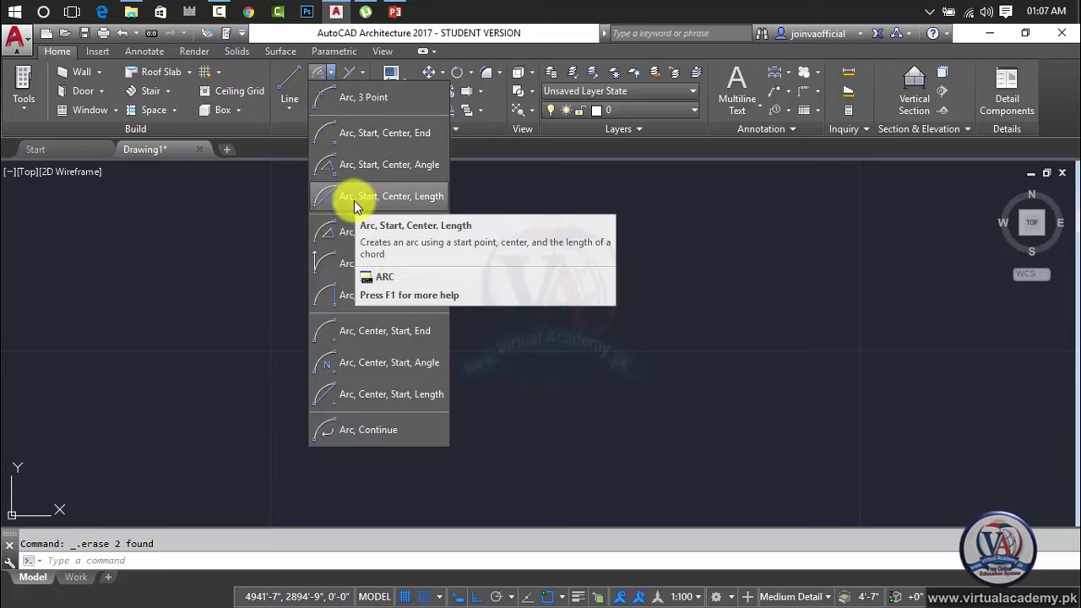
left_click(419, 198)
left_click(293, 342)
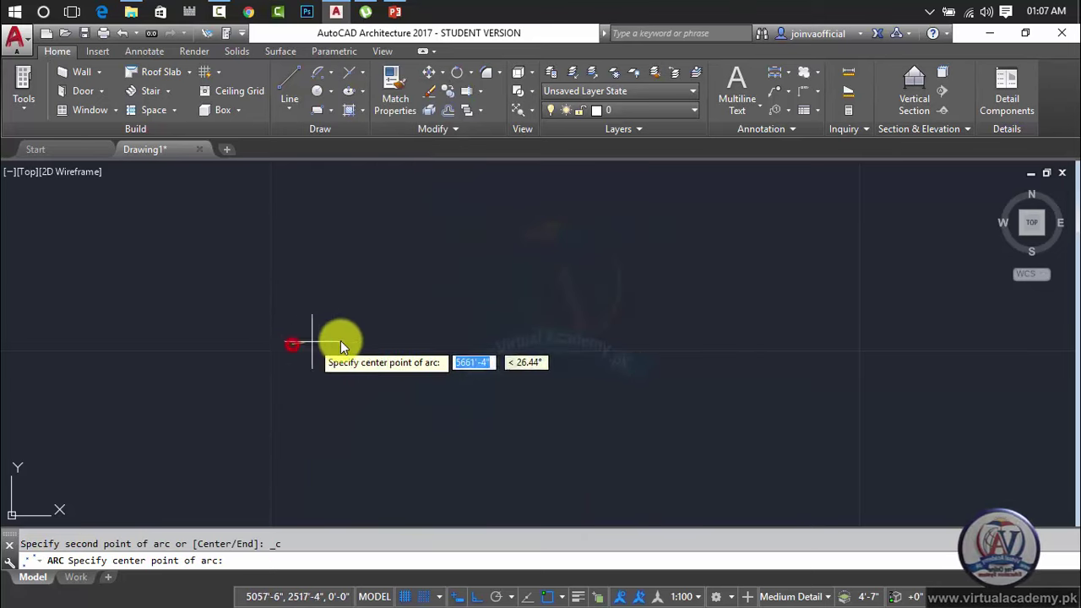
left_click(541, 344)
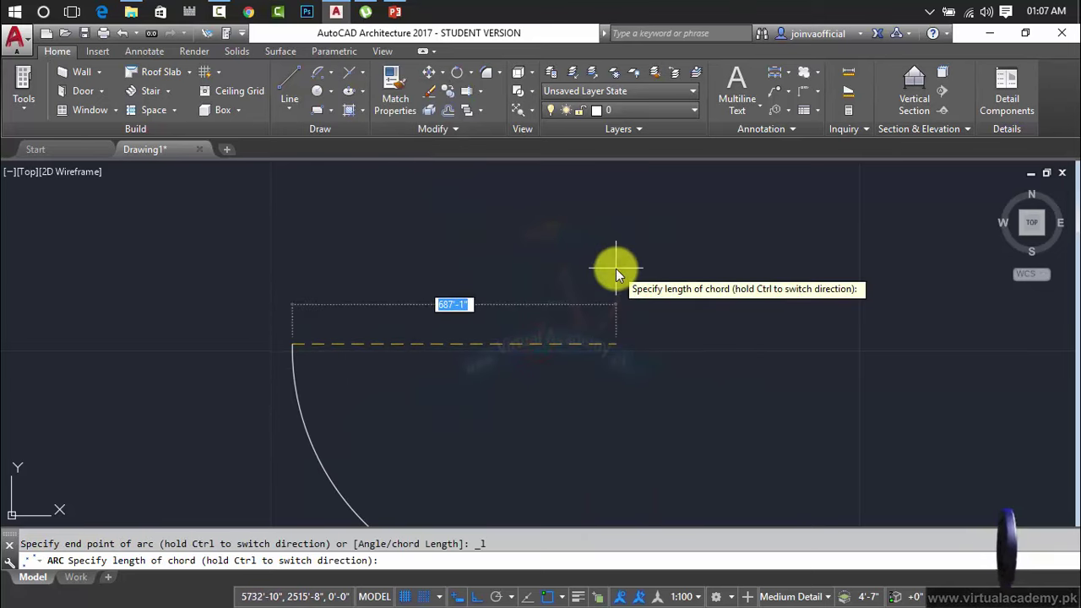
type("20")
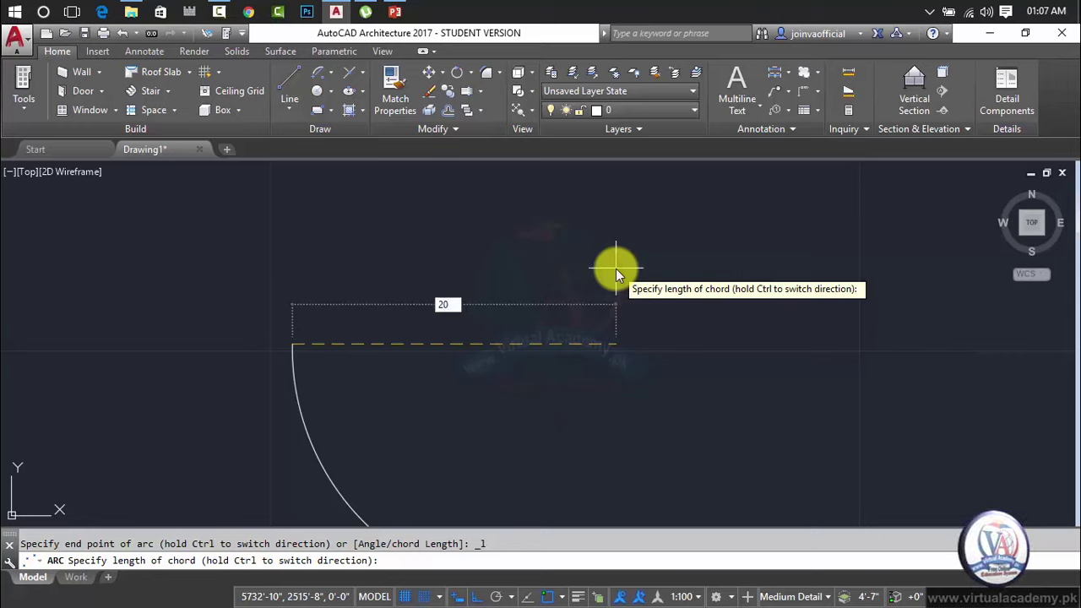
key("Return")
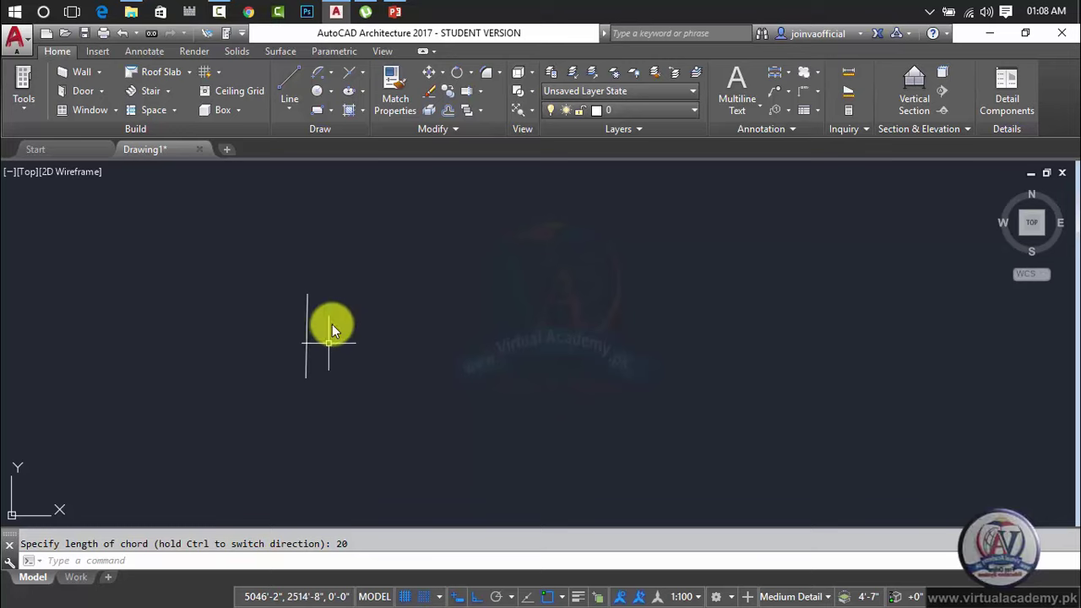
Step: Draw a second Start, Center, Length arc starting at the far right, centred to its left, with a chord length of 20
left_click(319, 73)
left_click(910, 330)
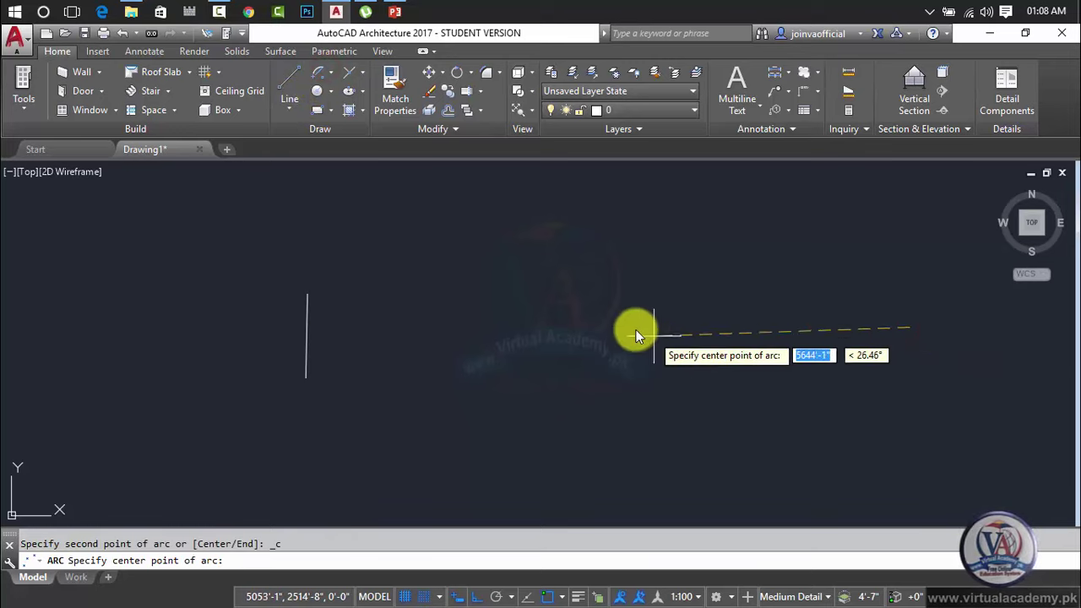
left_click(612, 320)
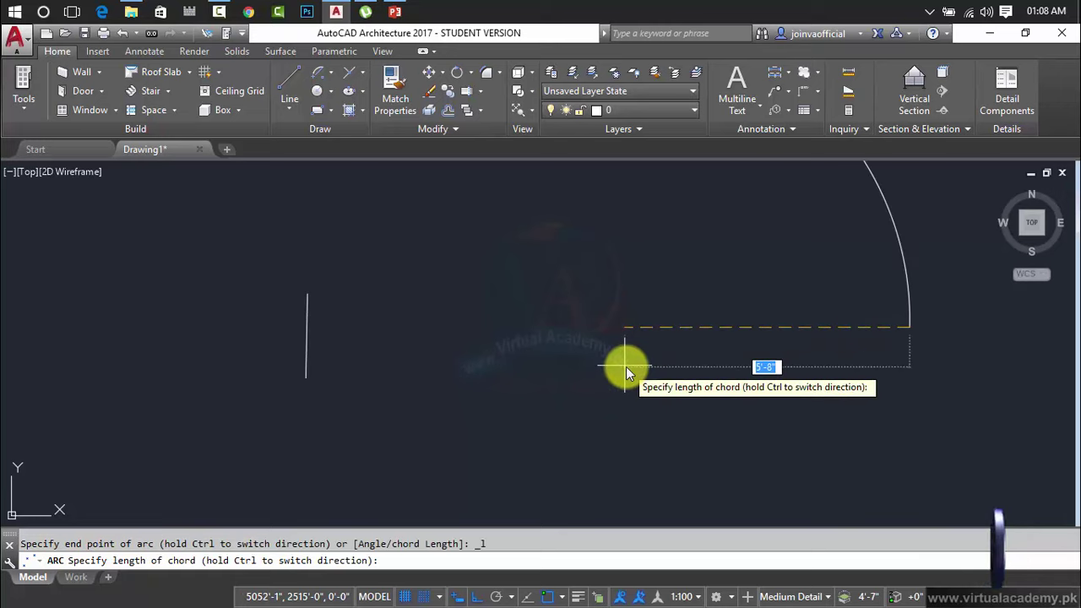
type("20")
key("Return")
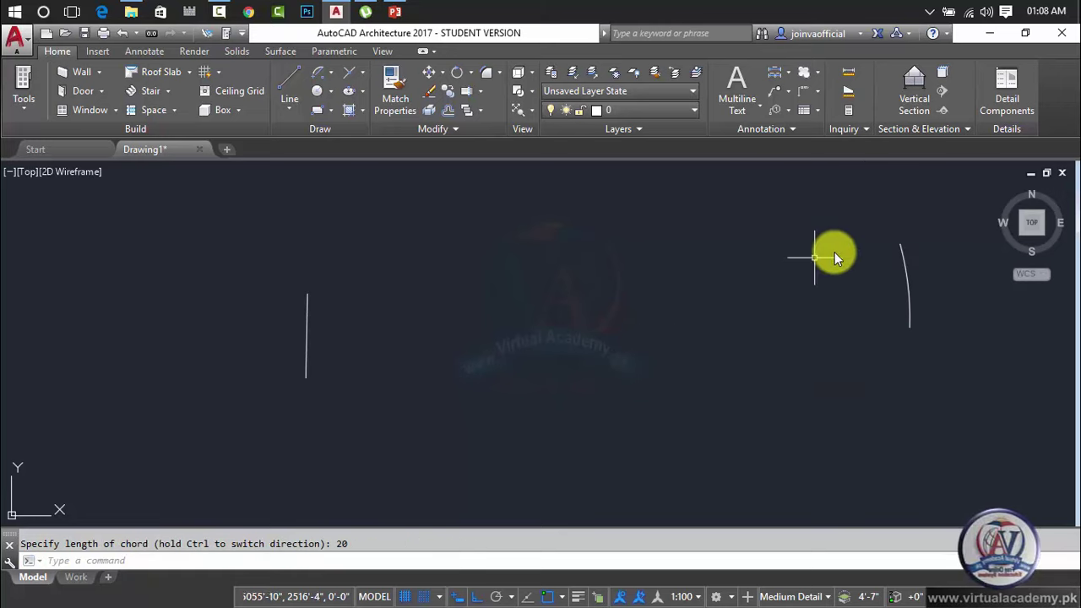
Step: Erase both chord-length arcs from the drawing
left_click(935, 287)
left_click(313, 396)
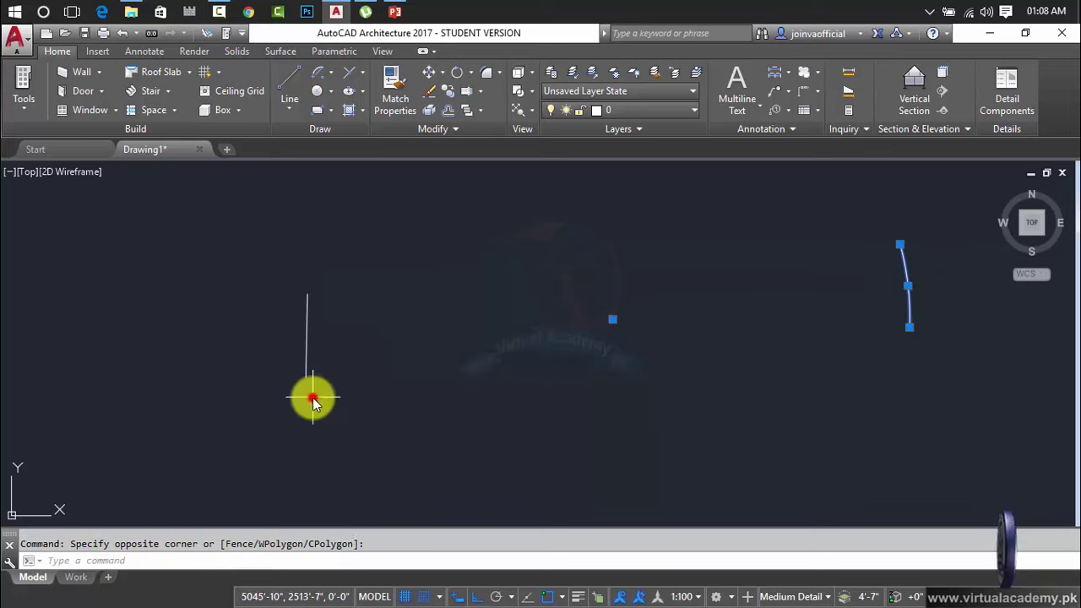
left_click(940, 262)
left_click(293, 375)
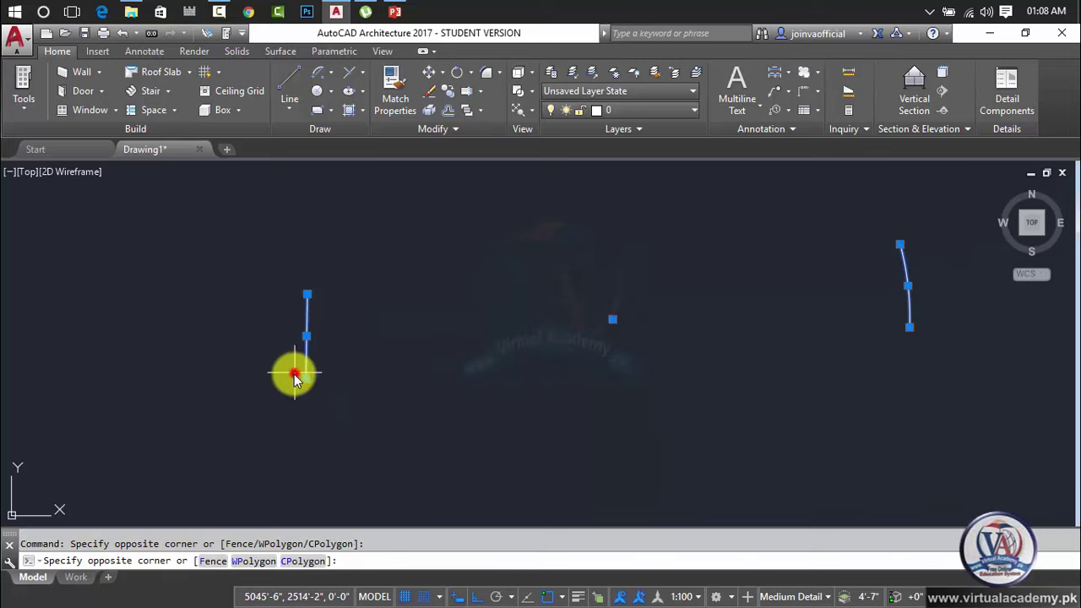
key("Delete")
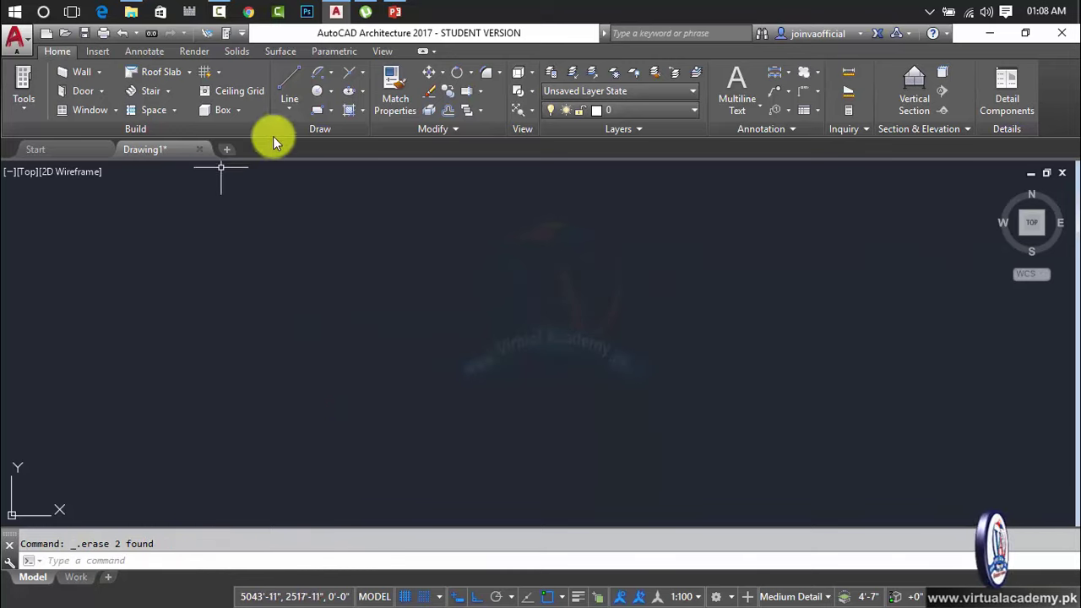
Step: Draw a Start, End, Angle arc from a left start point to a right end point with an included angle of 45 degrees
left_click(331, 73)
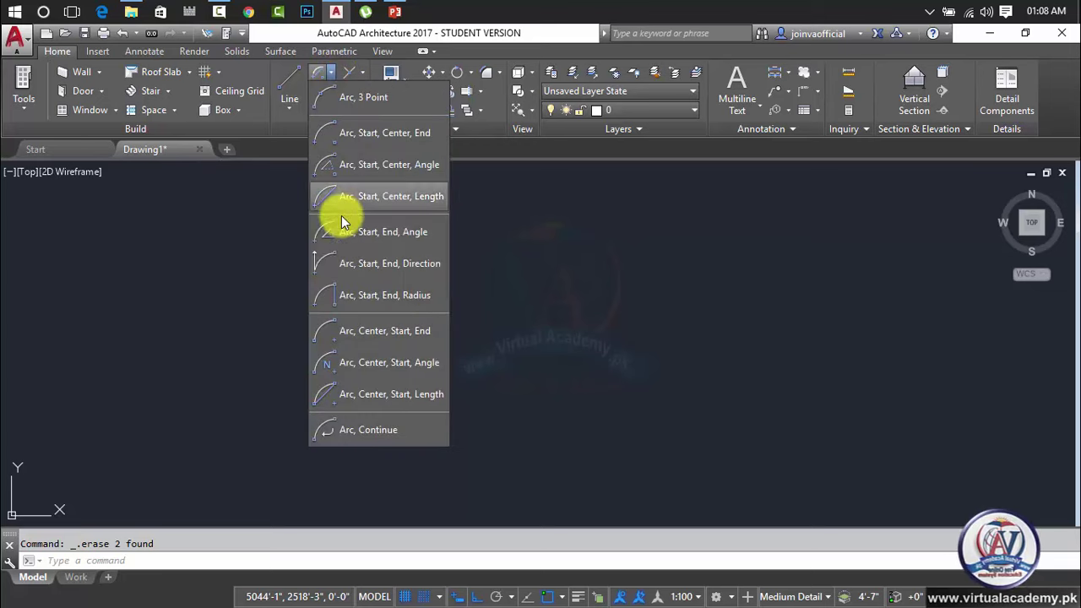
left_click(422, 237)
left_click(330, 344)
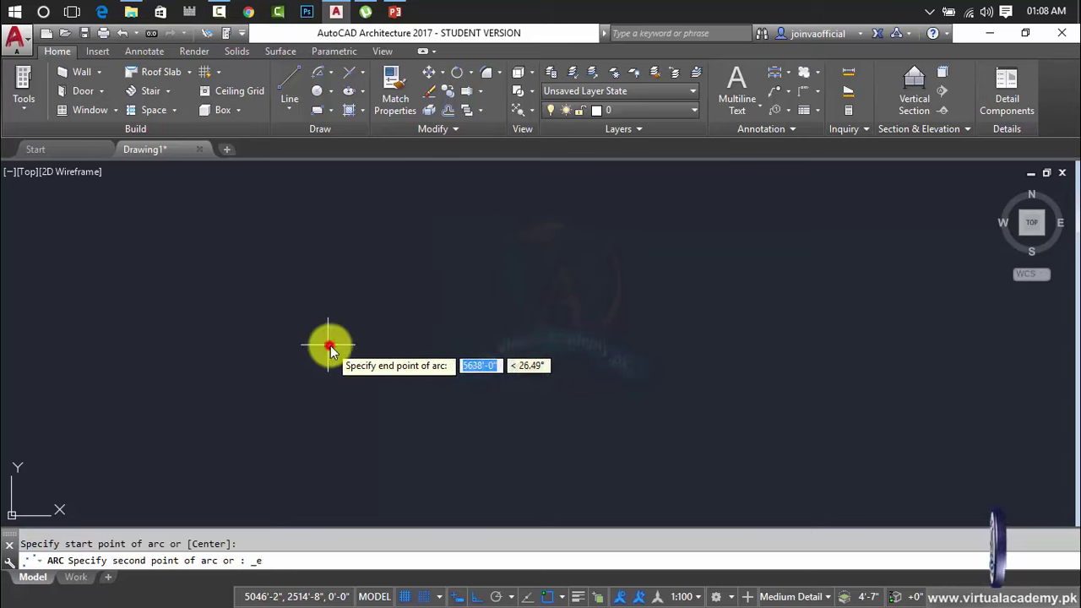
left_click(833, 355)
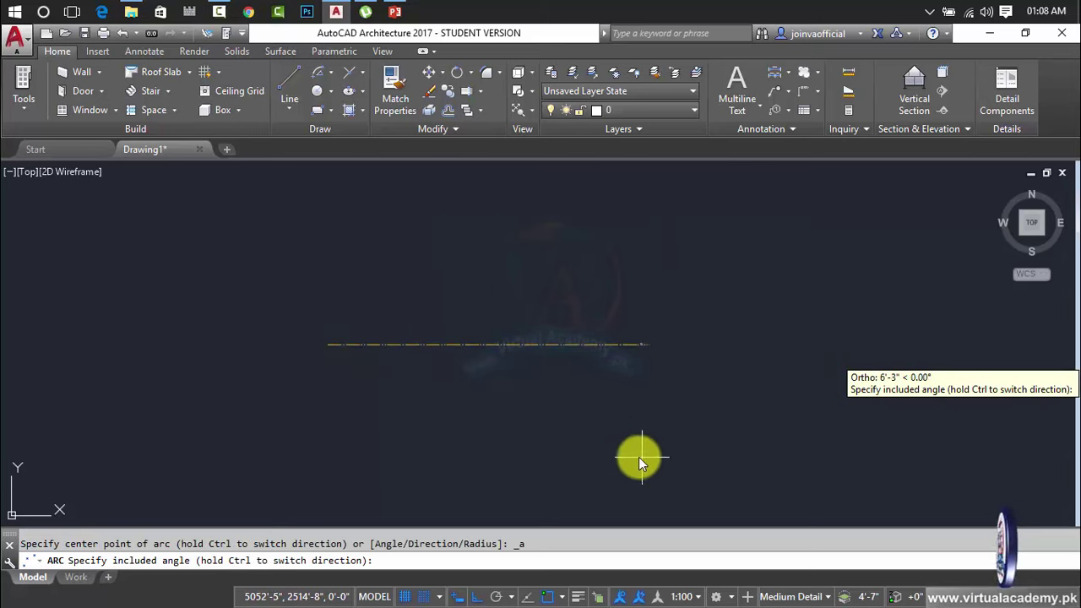
scroll(635, 410, "down", 6)
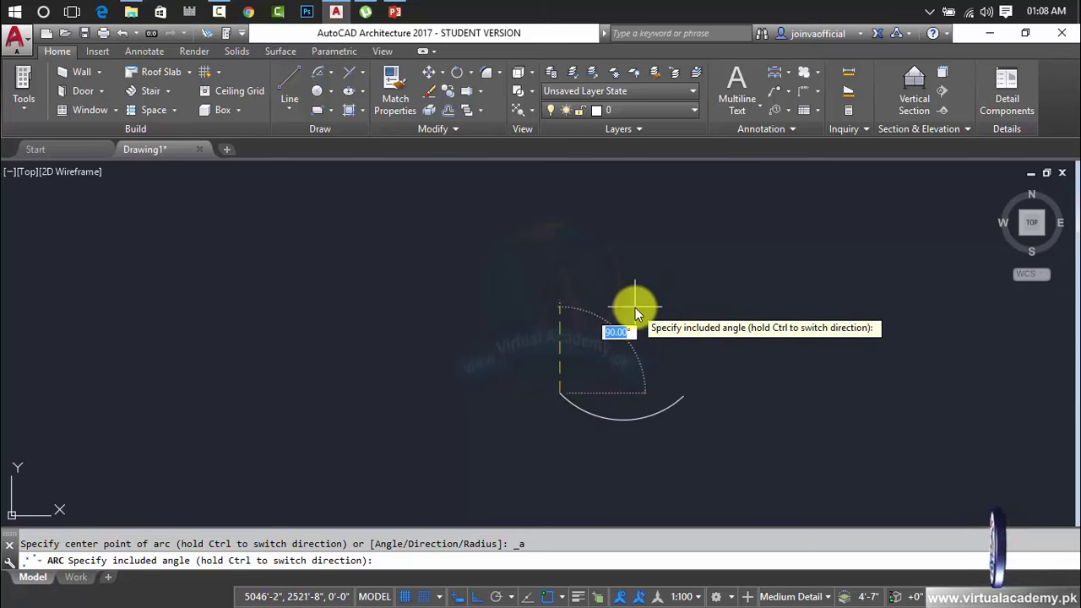
type("5")
key("Return")
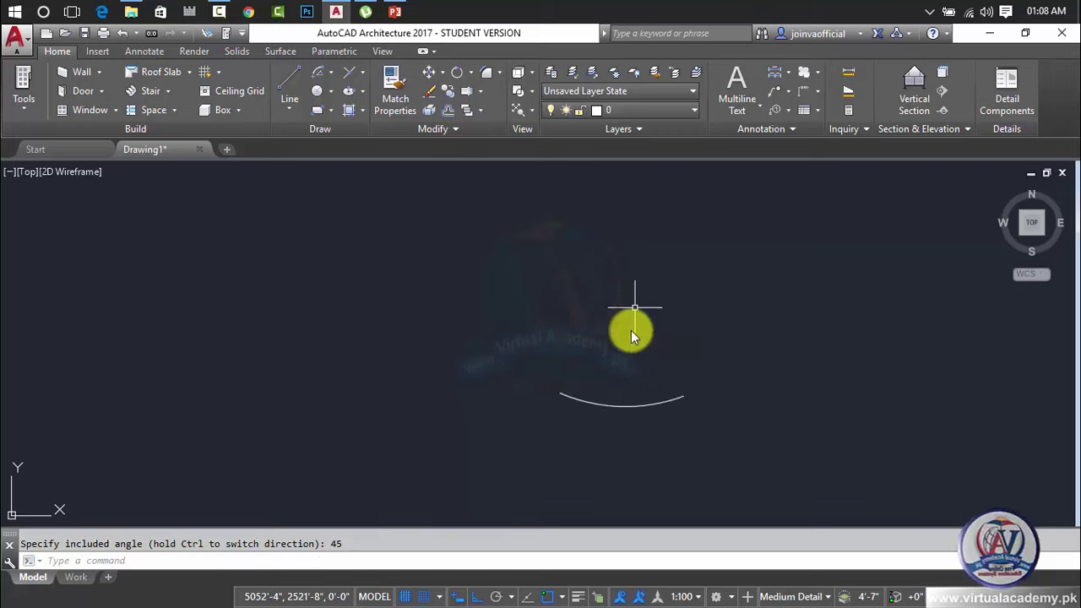
Step: Erase the 45-degree arc and draw a Start, End, Direction arc from left to right with a downward tangent, forming a near semicircle
left_click(622, 408)
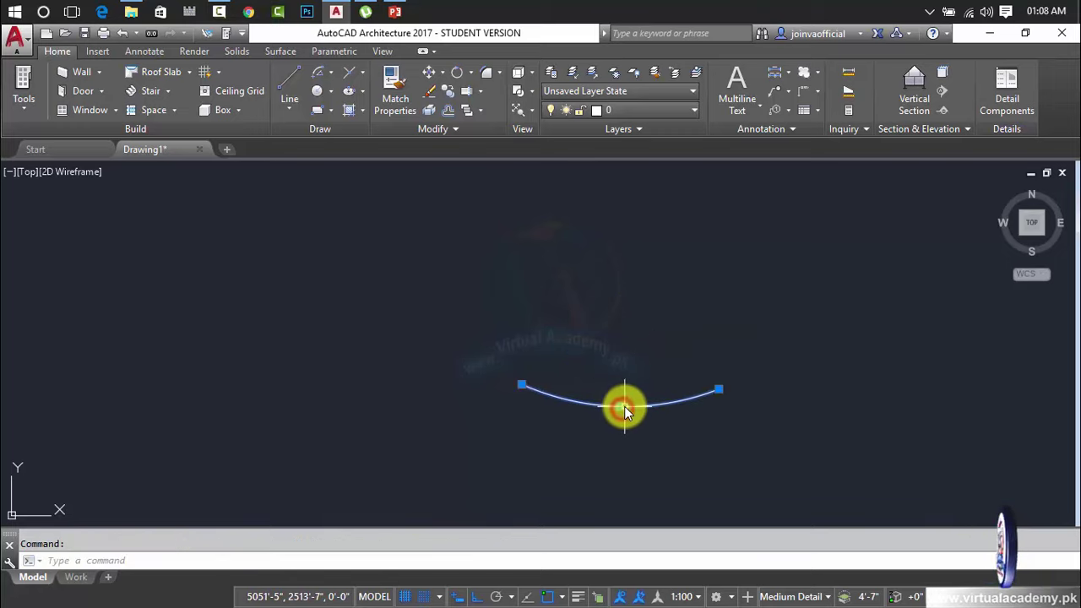
key("Delete")
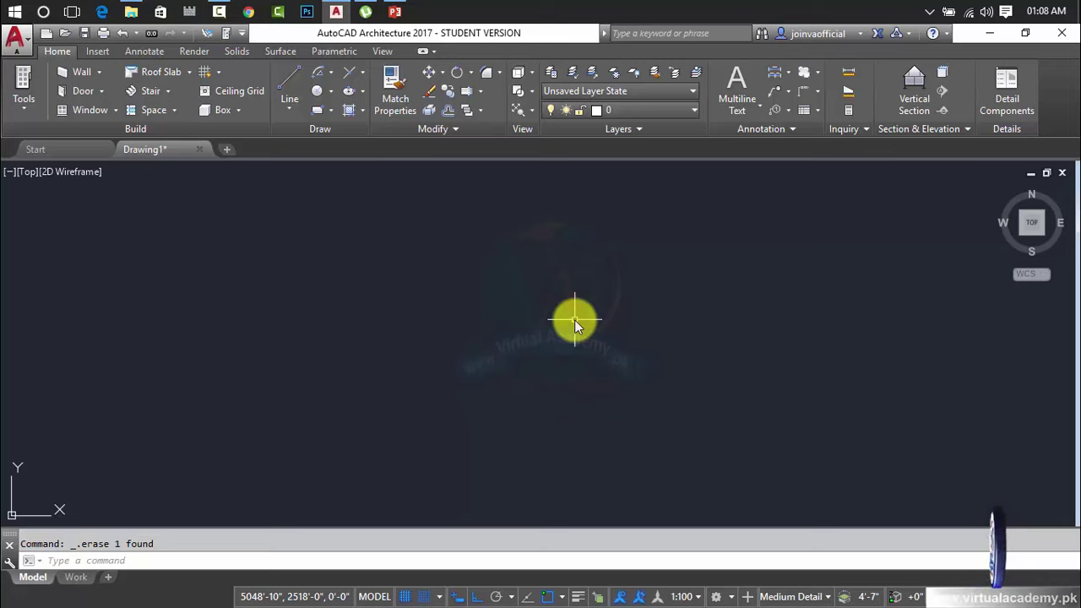
left_click(333, 71)
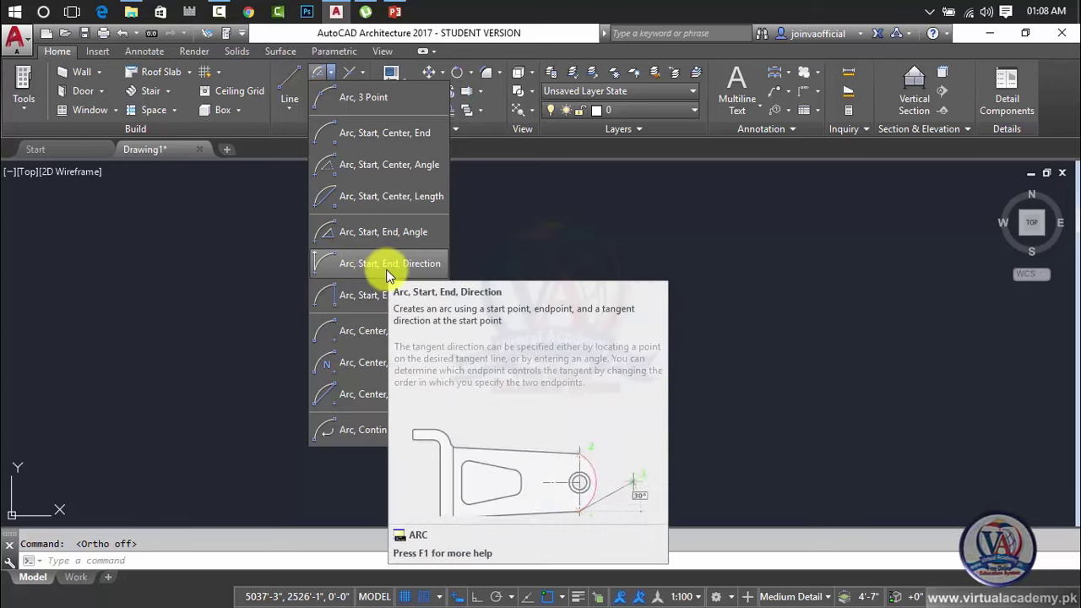
left_click(407, 270)
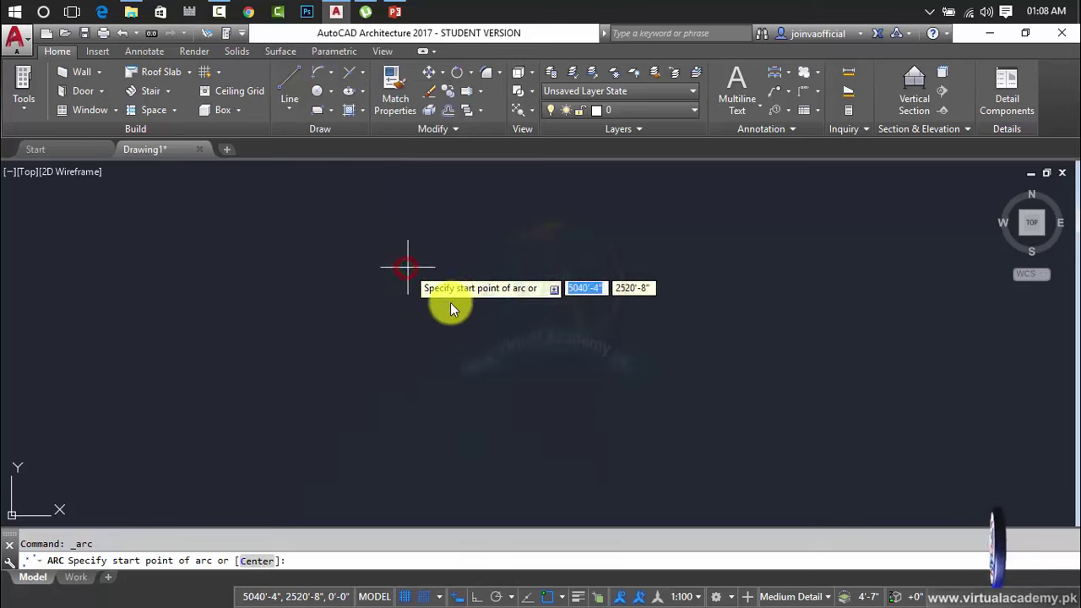
left_click(304, 316)
left_click(625, 318)
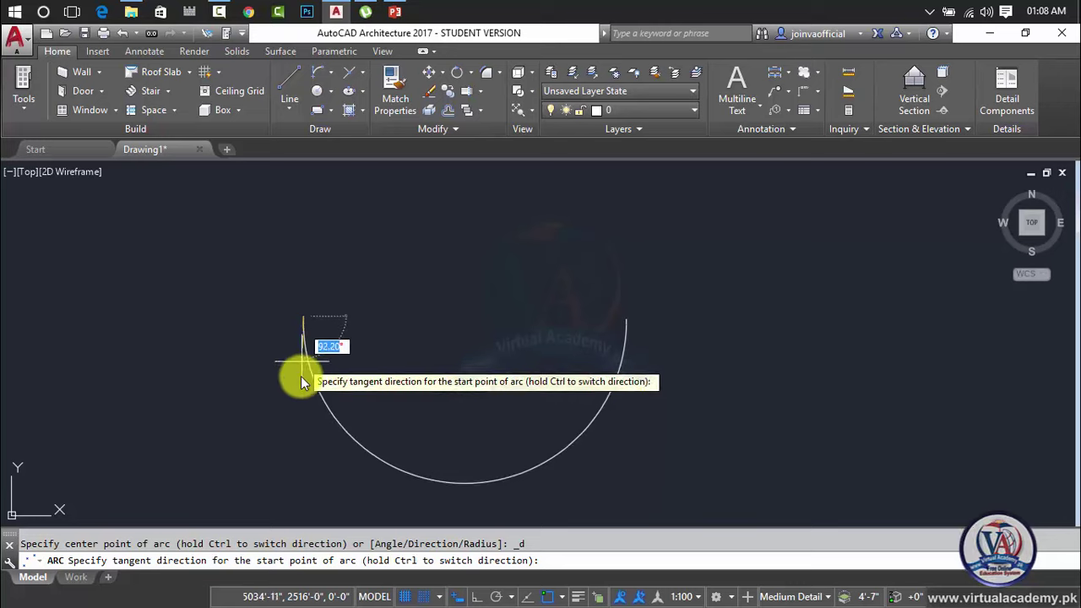
left_click(304, 475)
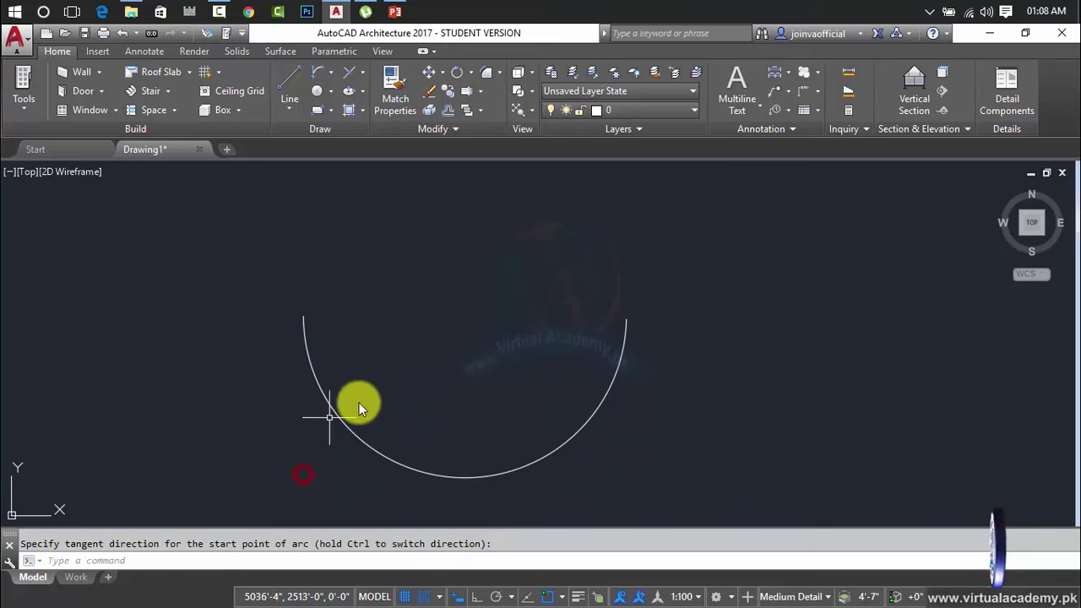
Step: Draw a Start, Center, Angle arc starting to the right of the semicircular arc, centred to its left, setting the included angle freehand
left_click(329, 89)
left_click(328, 88)
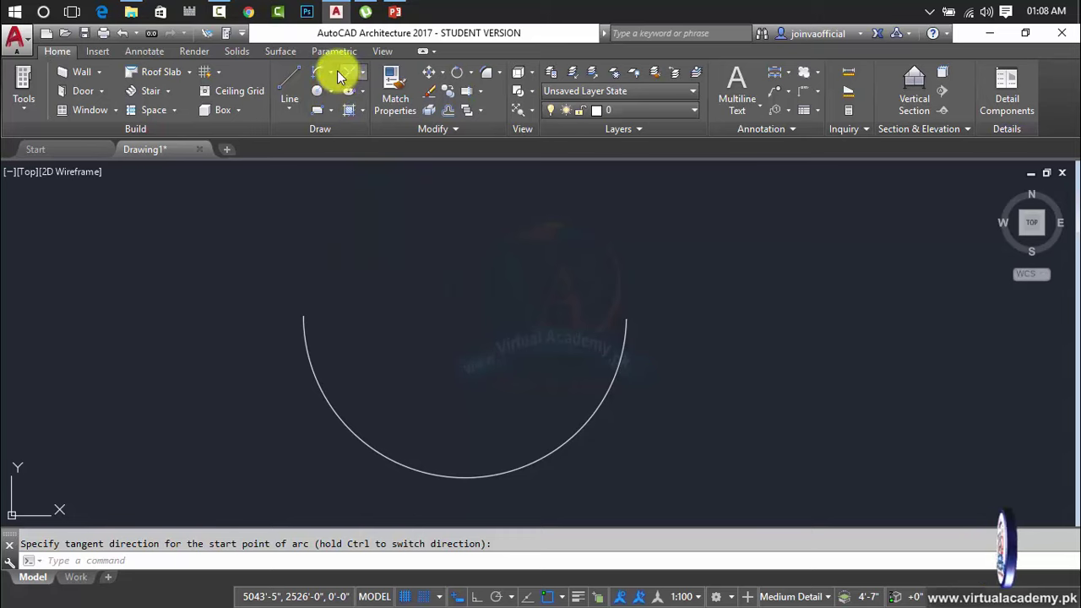
left_click(331, 73)
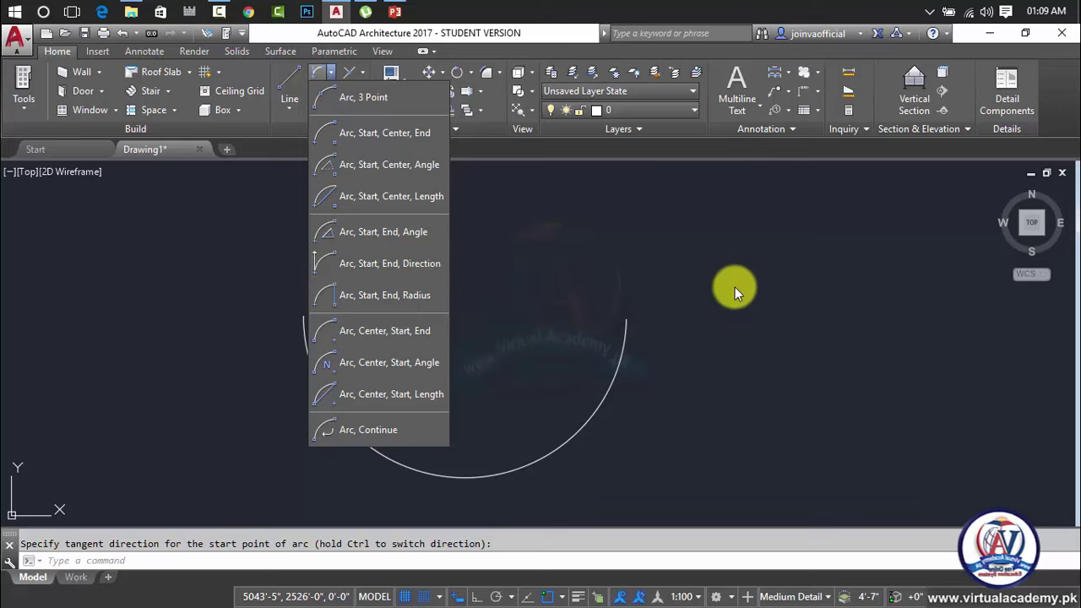
left_click(353, 168)
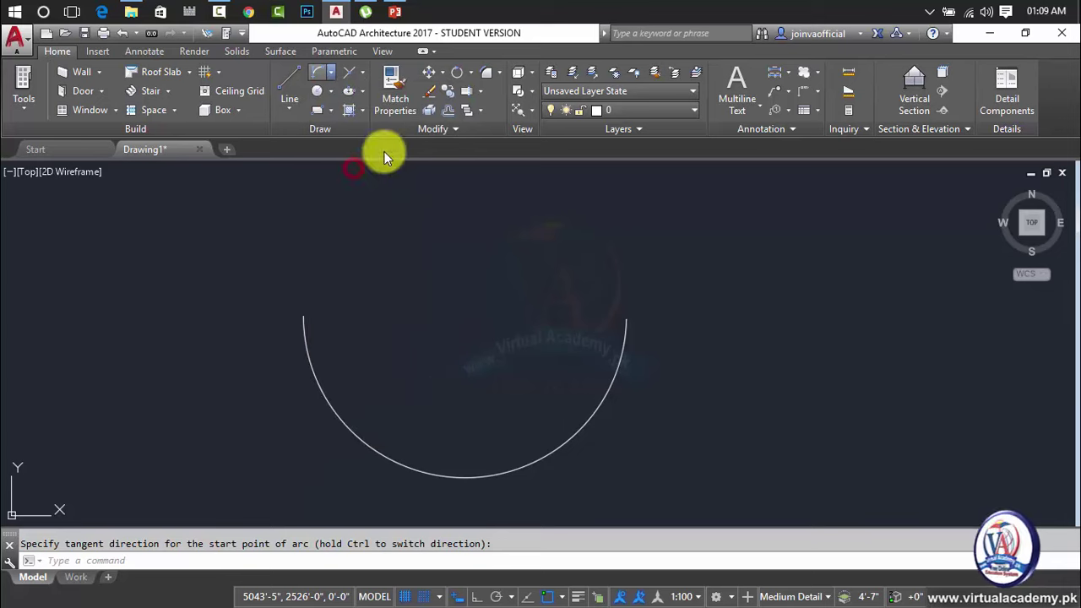
left_click(803, 293)
left_click(480, 306)
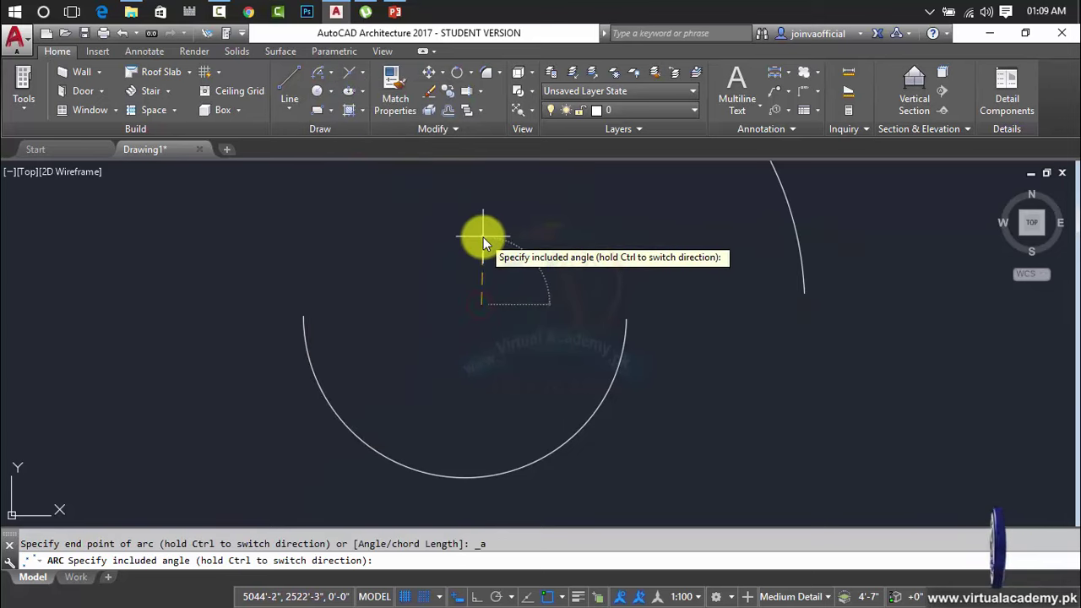
middle_click_drag(488, 235, 515, 333)
left_click(608, 234)
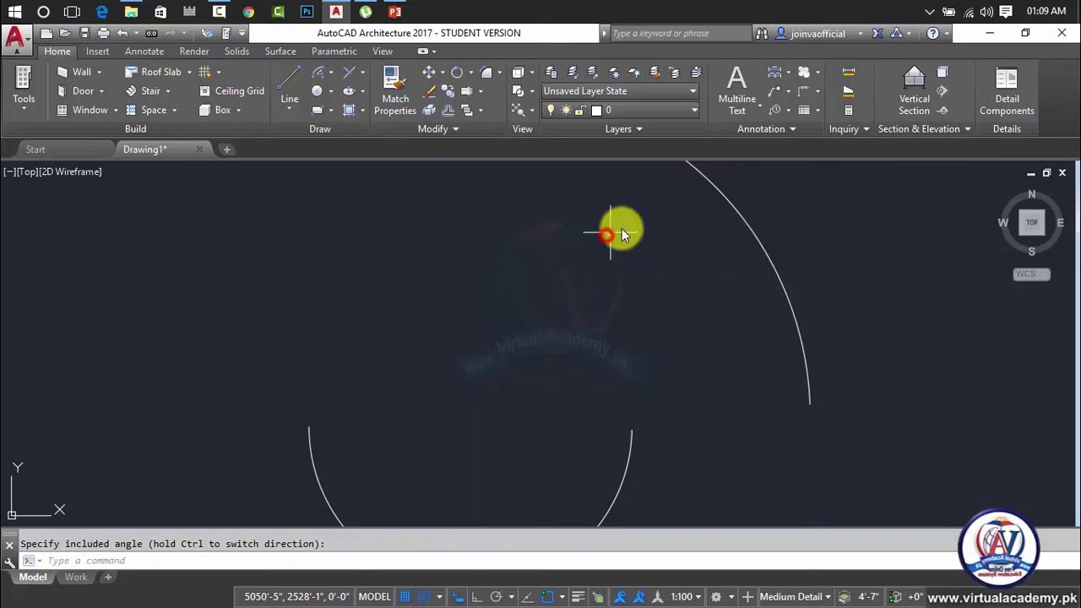
scroll(665, 289, "down", 4)
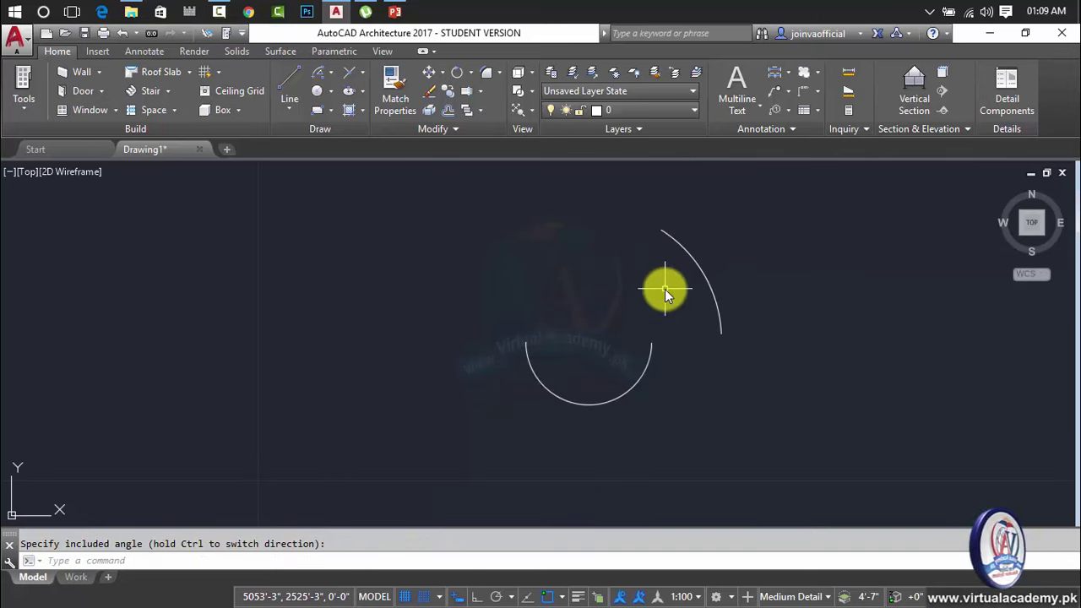
Step: Draw another Start, Center, Angle arc starting left of the existing arcs, centred level to its right, with a freehand included angle
left_click(316, 71)
left_click(264, 301)
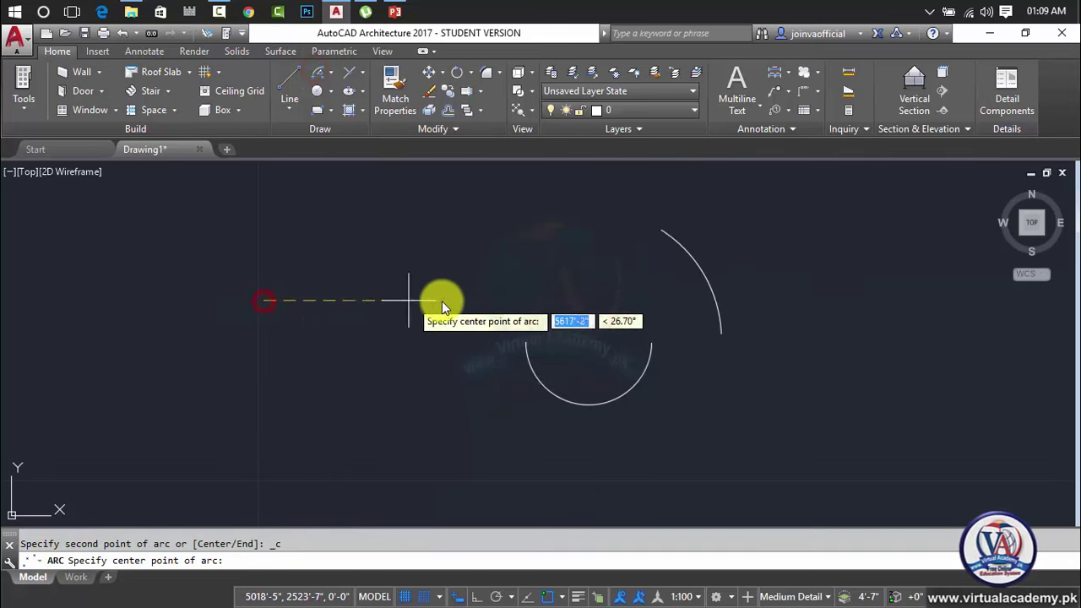
left_click(498, 298)
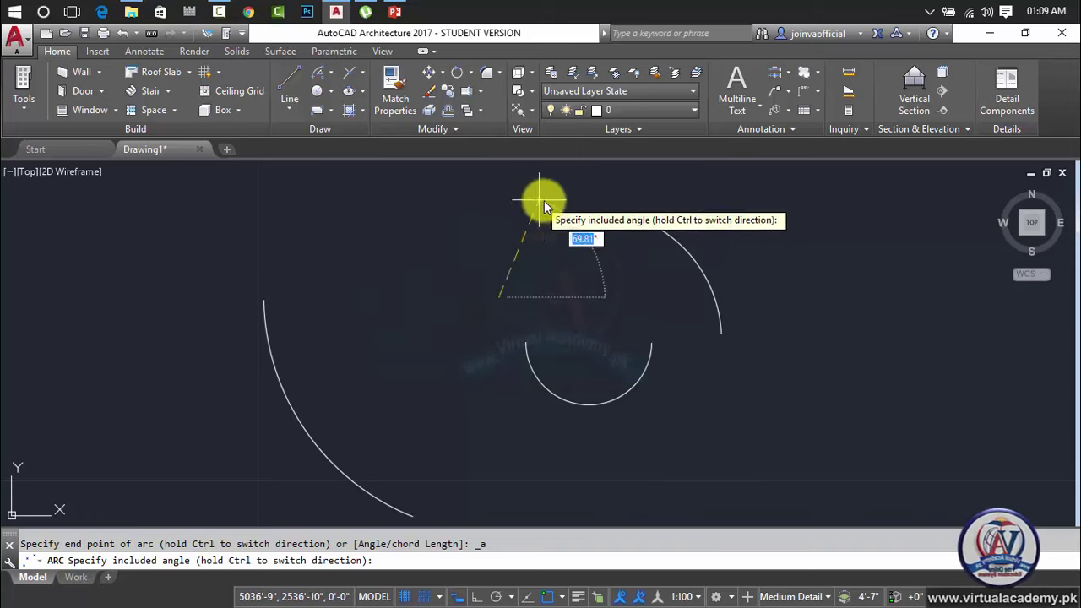
left_click(610, 193)
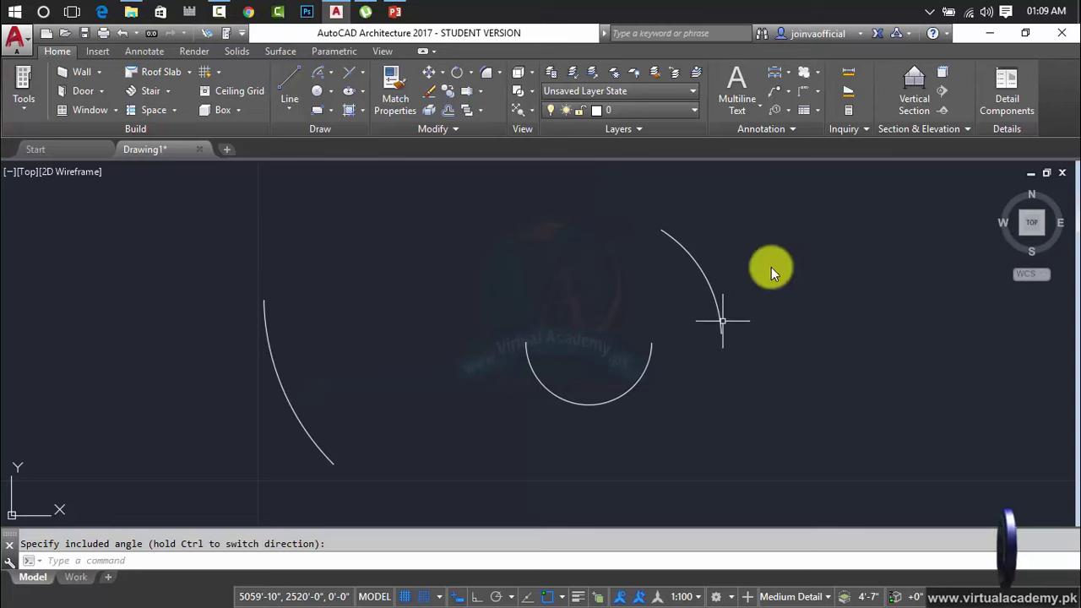
Step: Erase all three sample arcs from the drawing
left_click(796, 219)
left_click(238, 453)
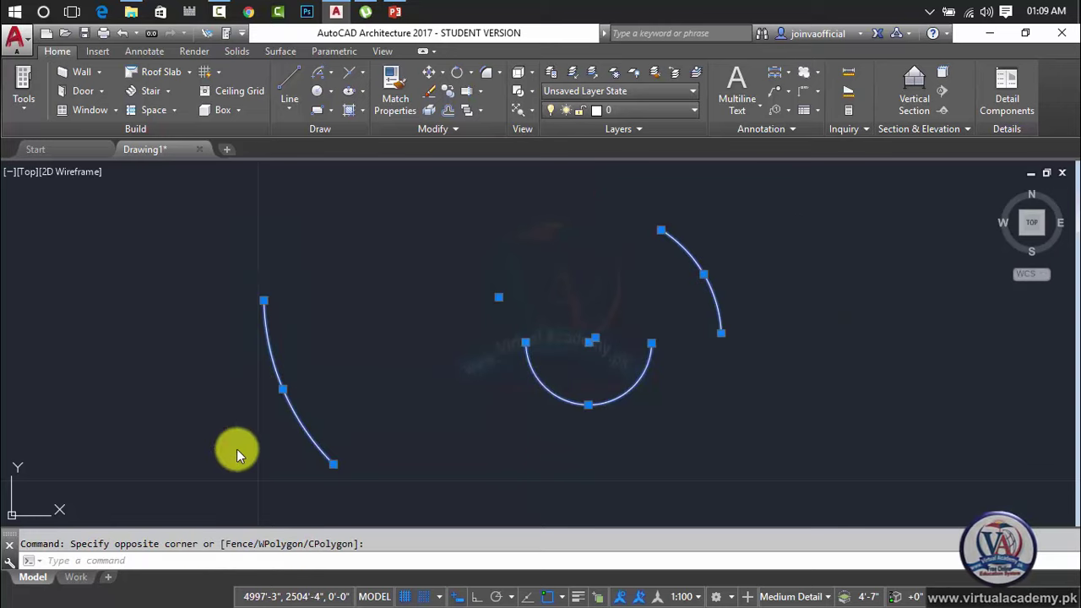
key("Delete")
Step: Try to draw a Start, End, Radius arc from a left start point to a right end point with a radius of 270
left_click(330, 73)
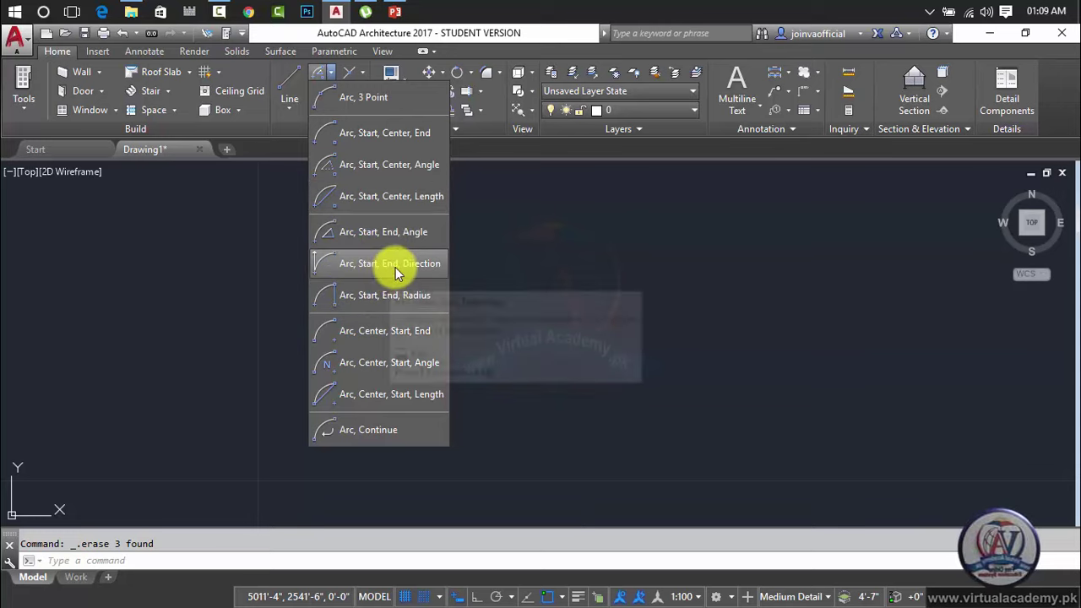
left_click(442, 294)
left_click(343, 321)
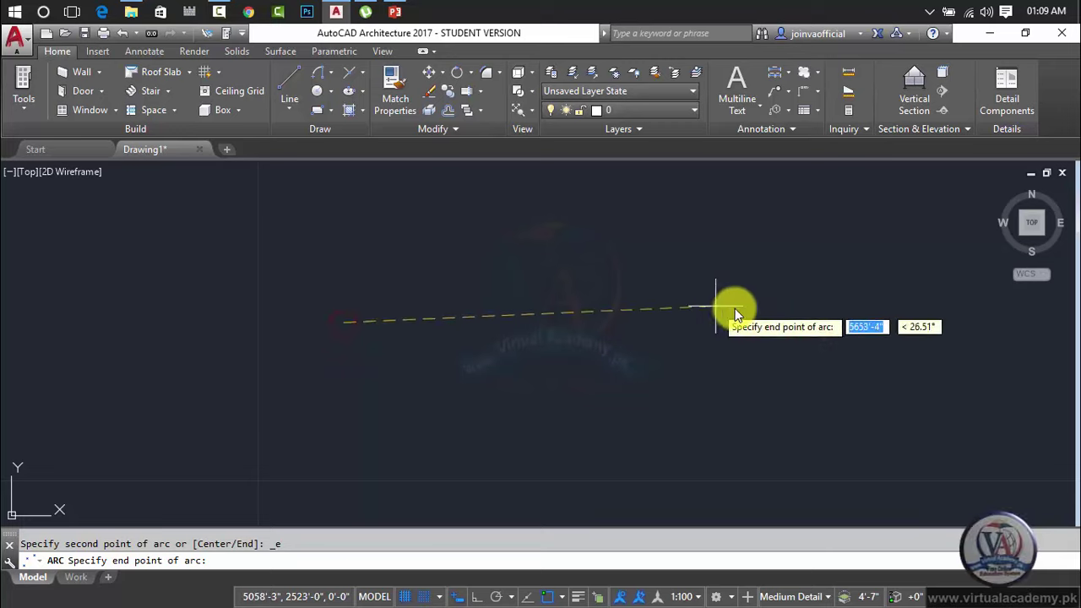
left_click(760, 311)
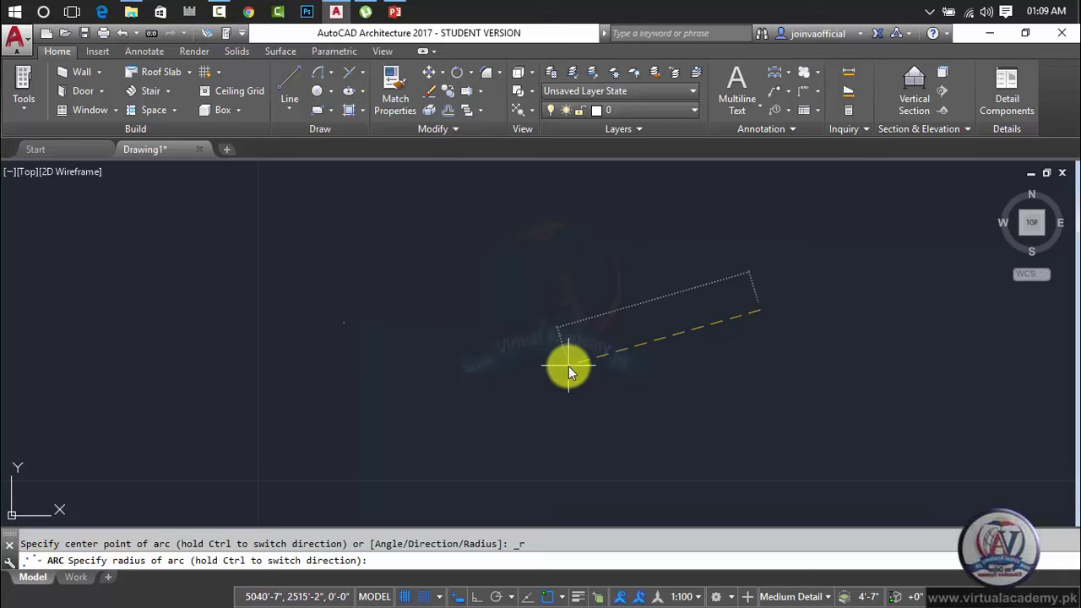
type("80")
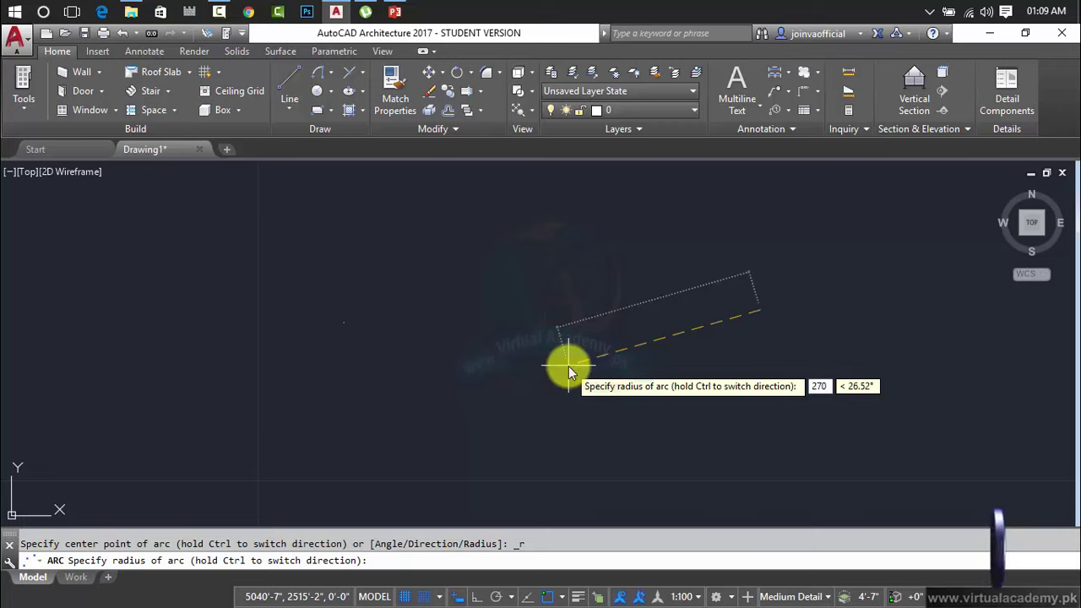
key("Return")
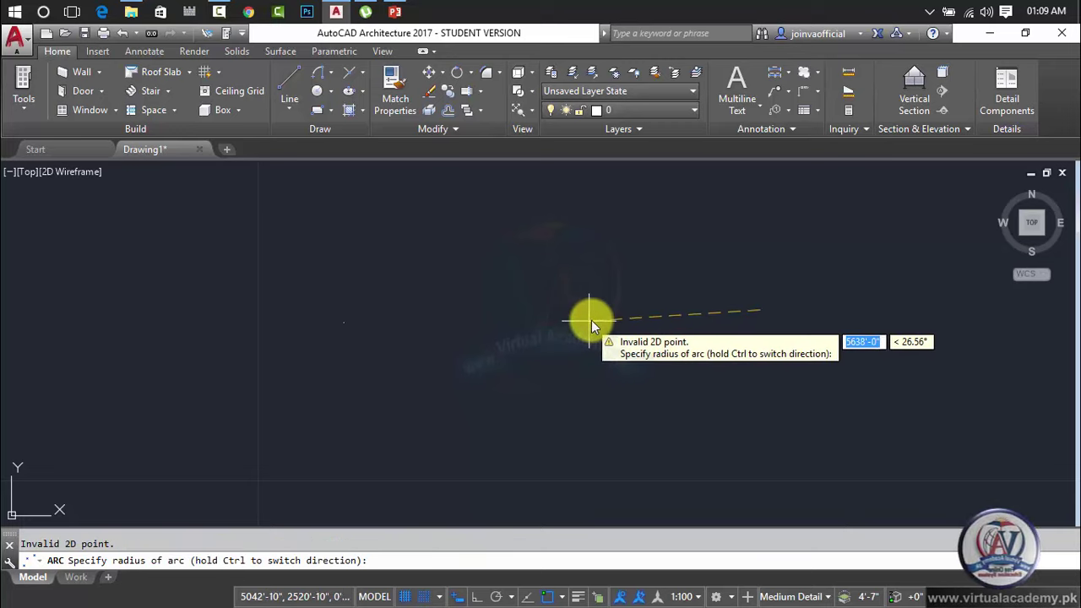
left_click(591, 319)
key("Escape")
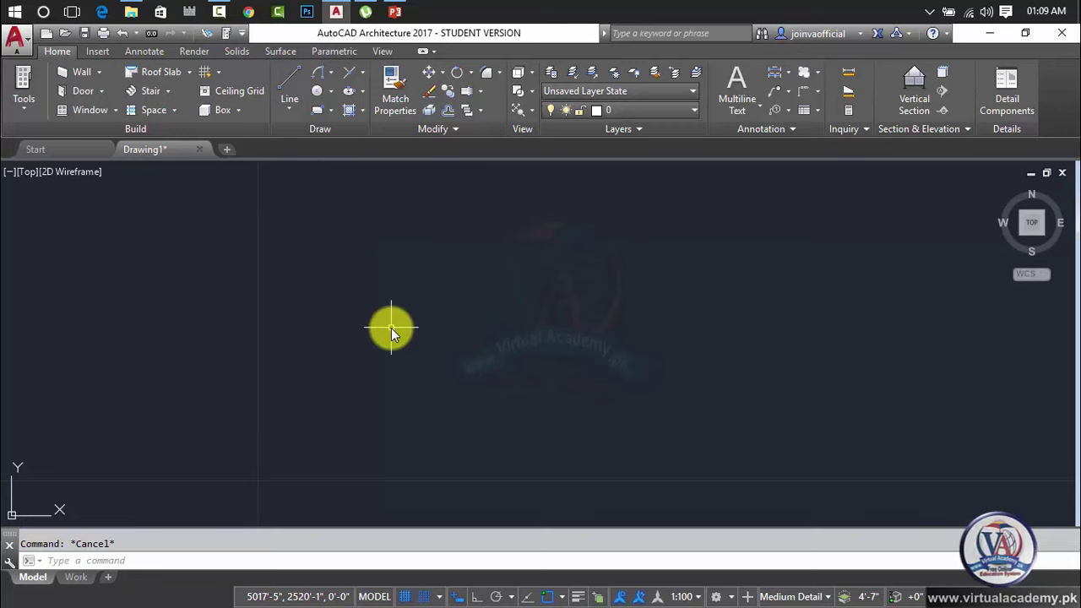
Step: Draw a horizontal line about 50 feet long across the middle of the drawing area with Ortho on
type("l")
key("Return")
left_click(336, 321)
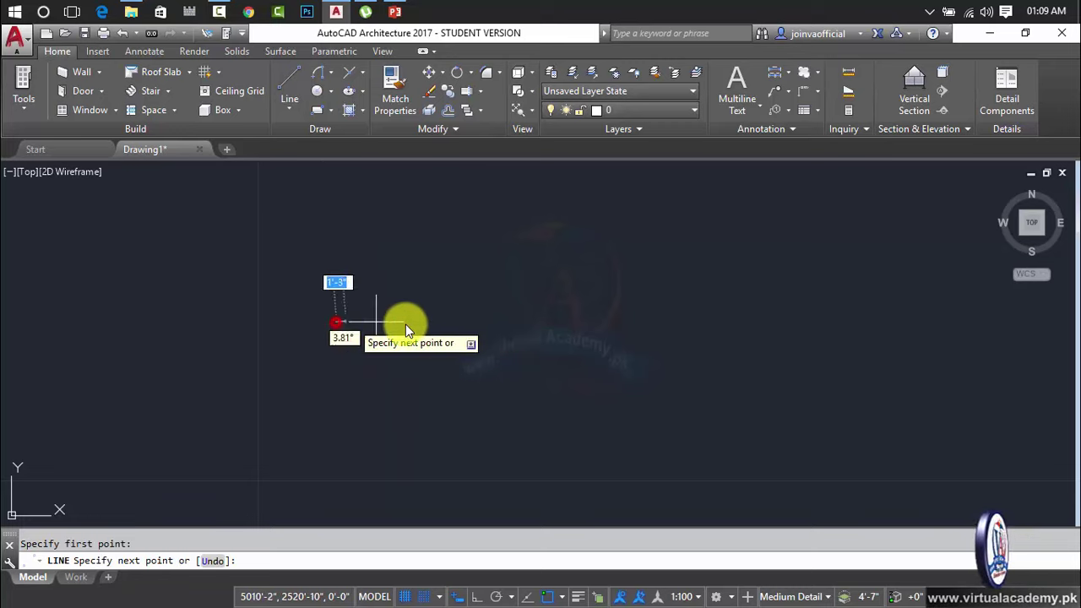
key("F8")
left_click(720, 321)
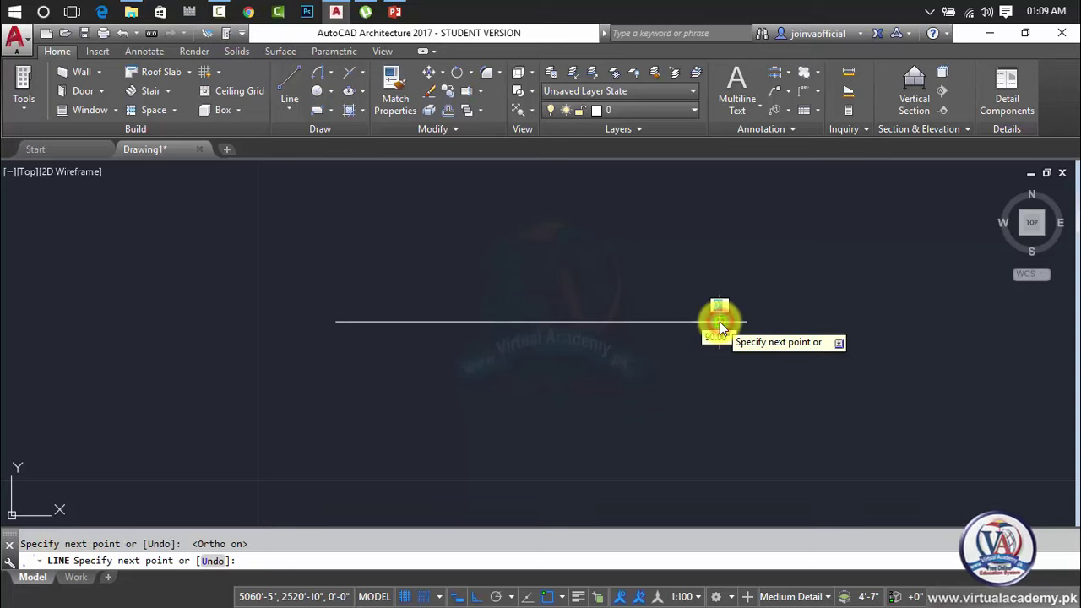
key("Return")
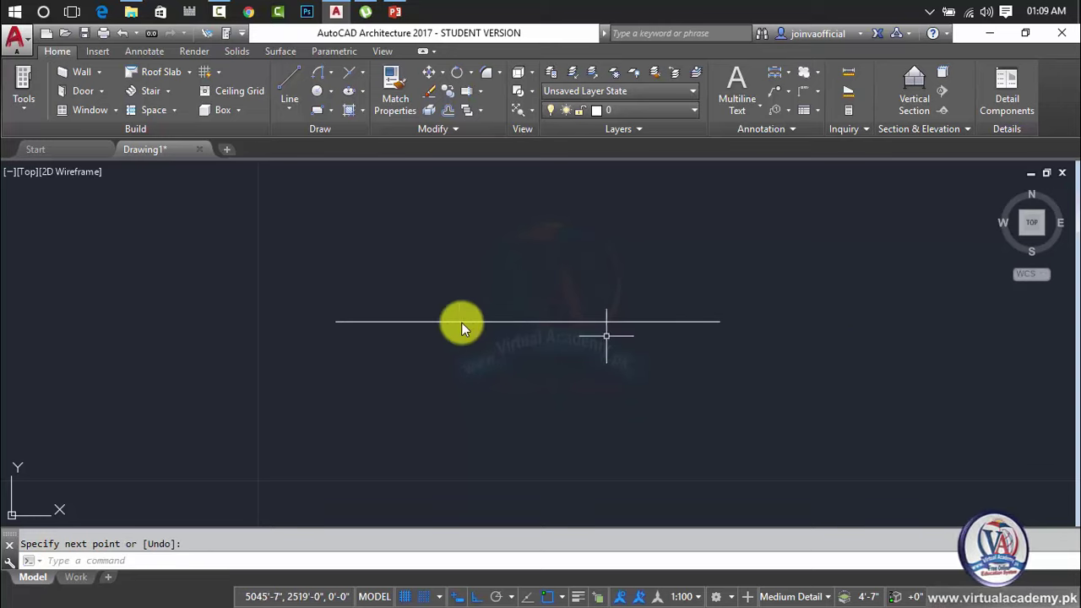
Step: Try to draw a Start, End, Radius arc between the horizontal line's left and right endpoints with a radius of 50
left_click(329, 72)
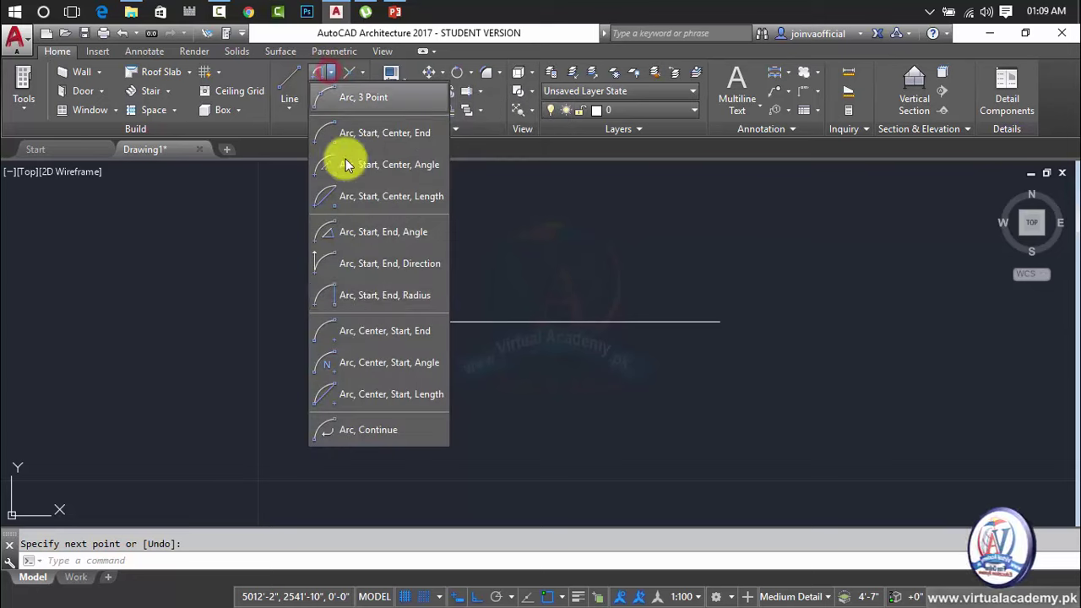
left_click(373, 295)
left_click(338, 324)
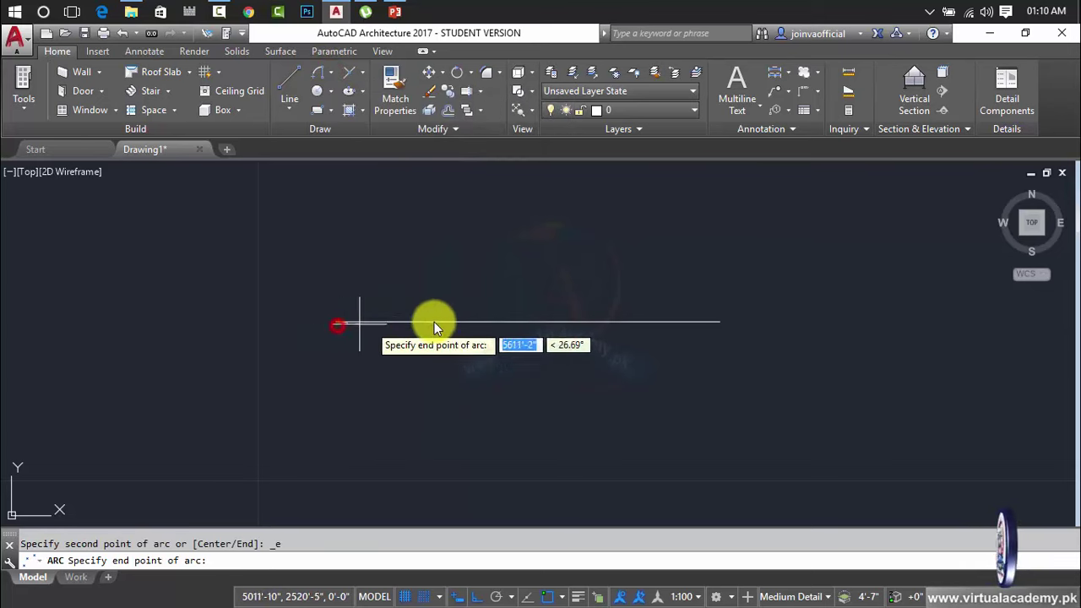
left_click(717, 322)
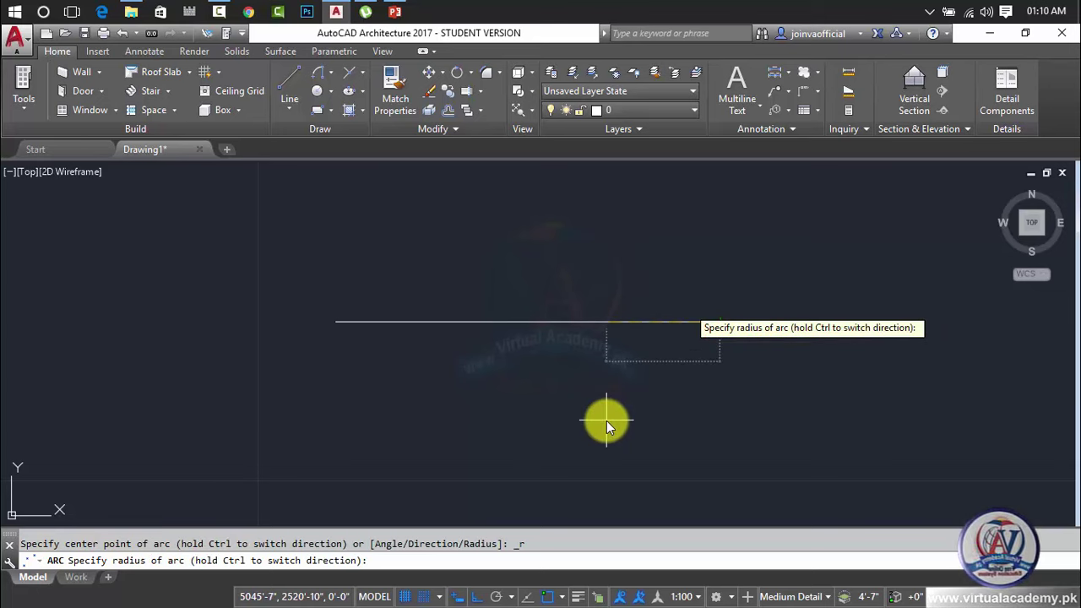
type("50")
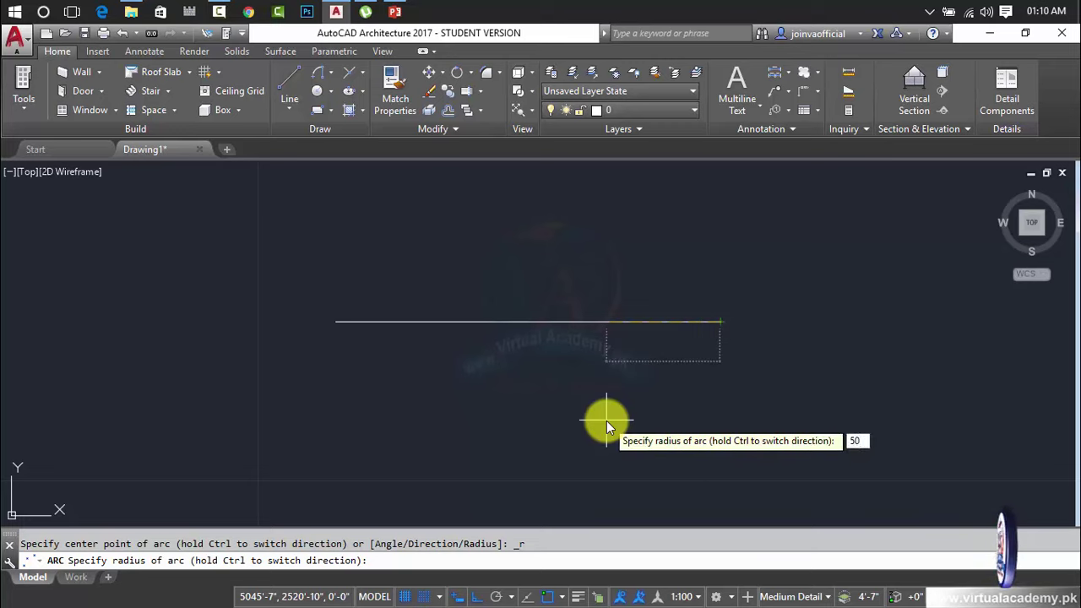
key("Return")
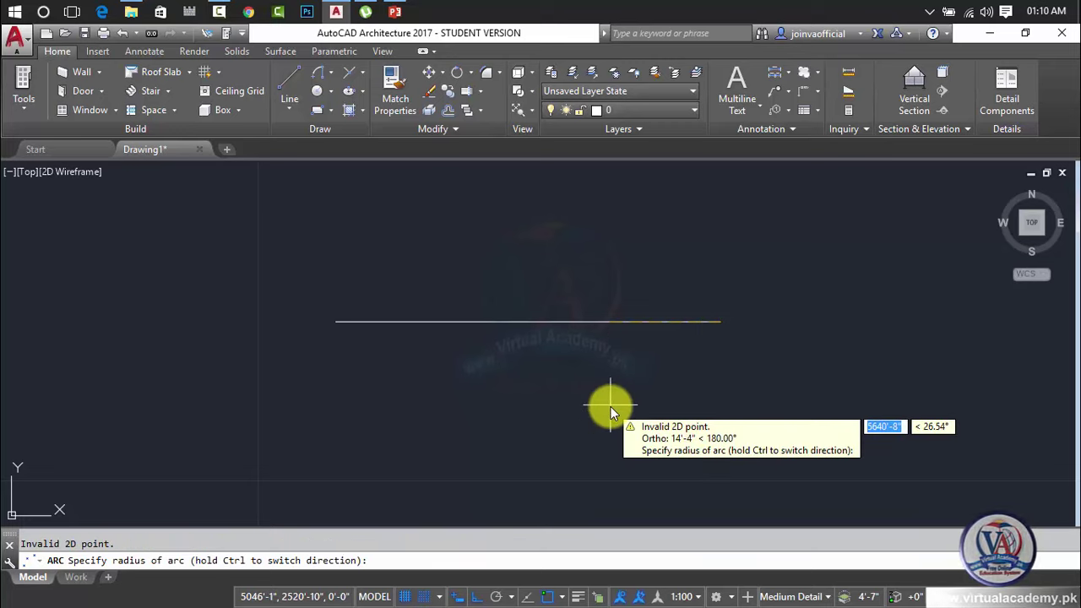
key("Escape")
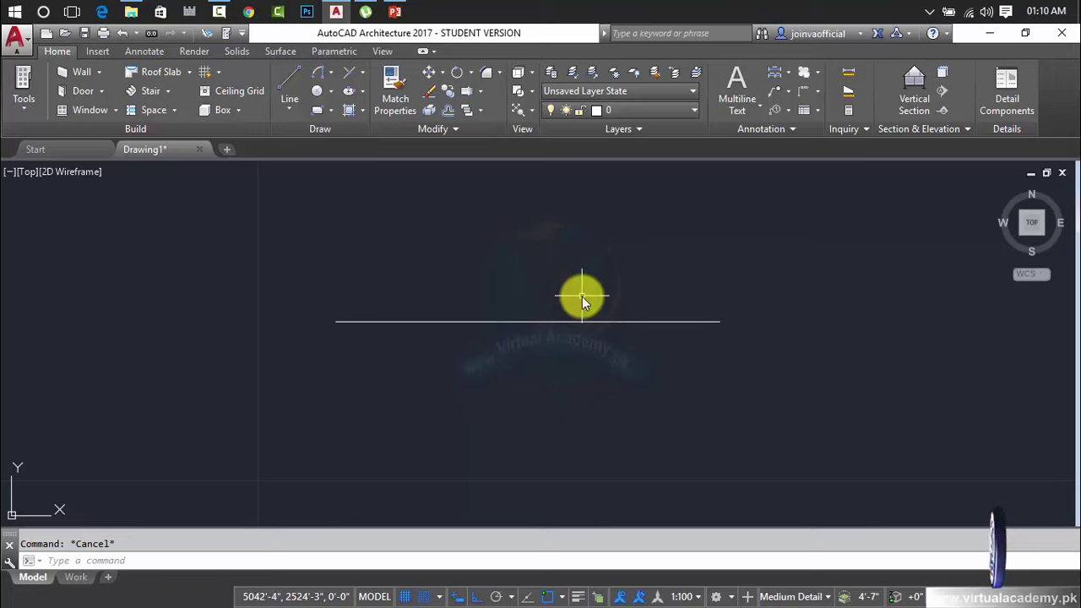
Step: Turn Ortho mode off
key("F8")
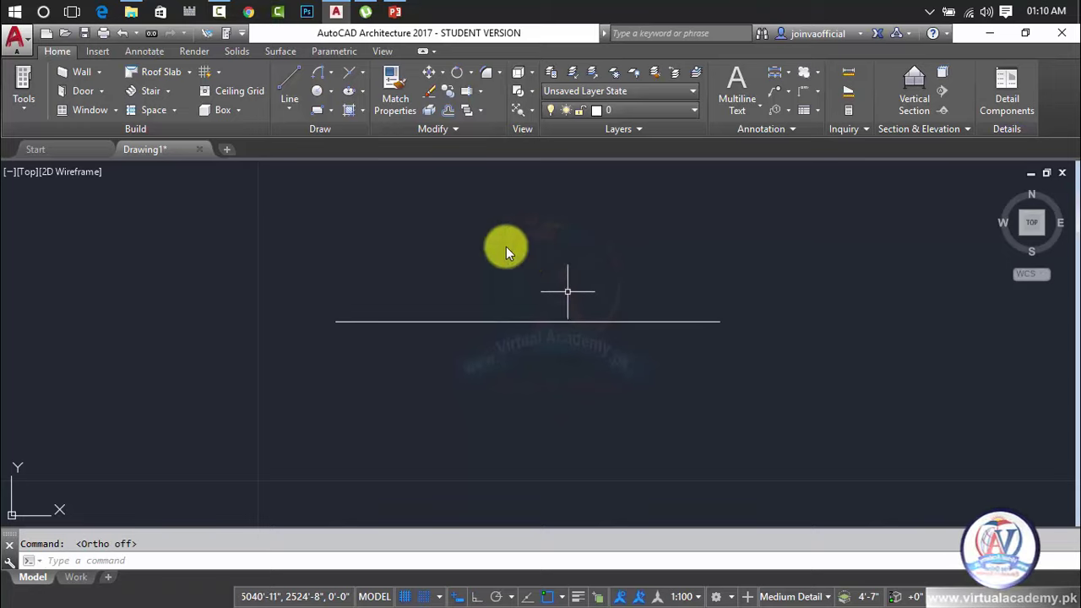
left_click(325, 73)
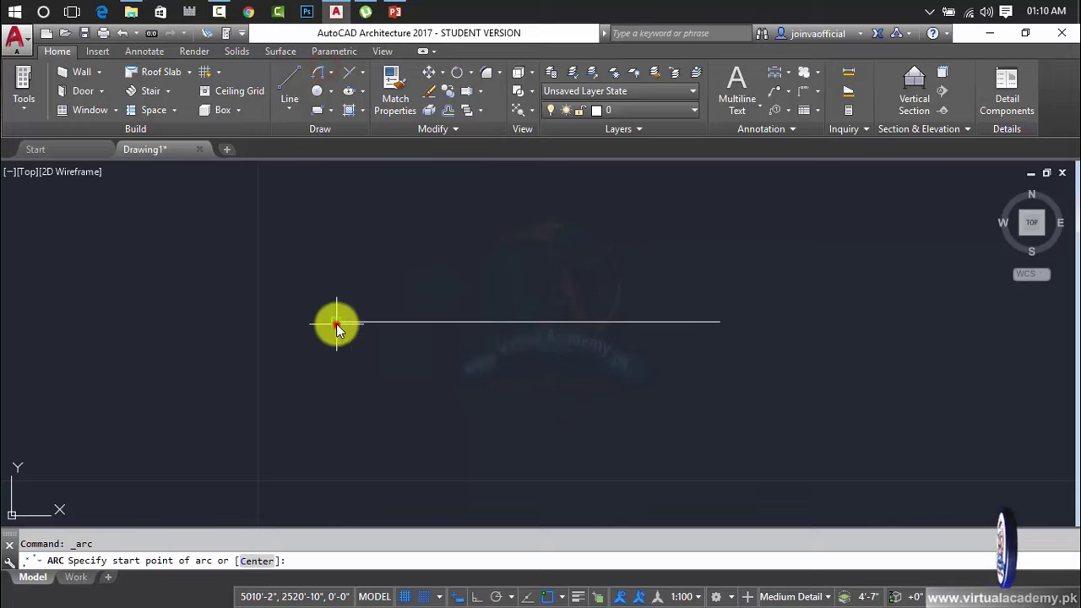
left_click(336, 322)
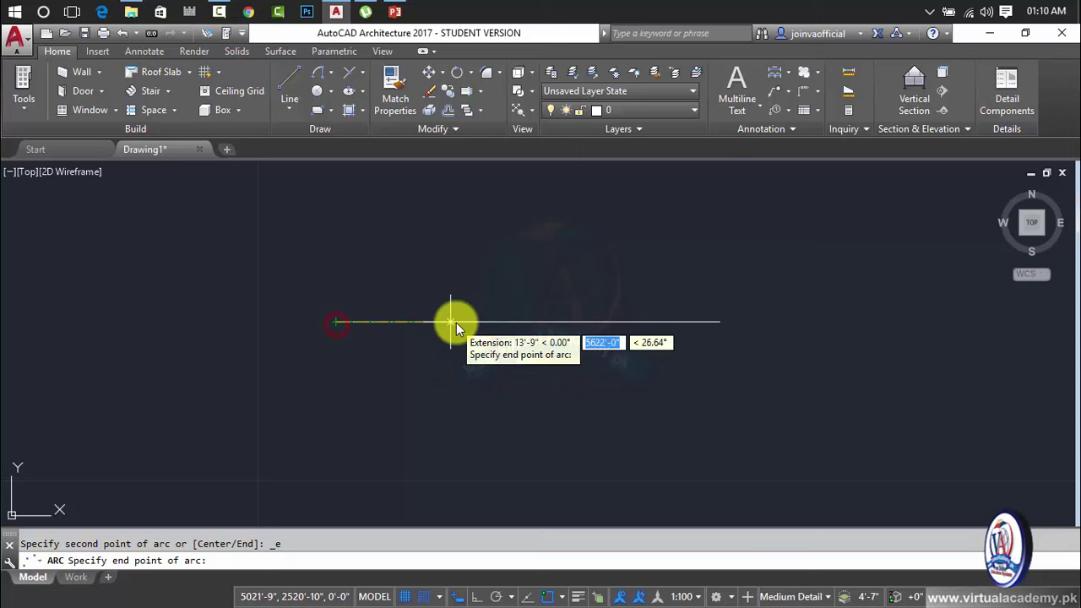
key("Escape")
Step: Draw a Start, End, Radius arc from the horizontal line's right endpoint to its left endpoint with a radius of 30'
left_click(331, 72)
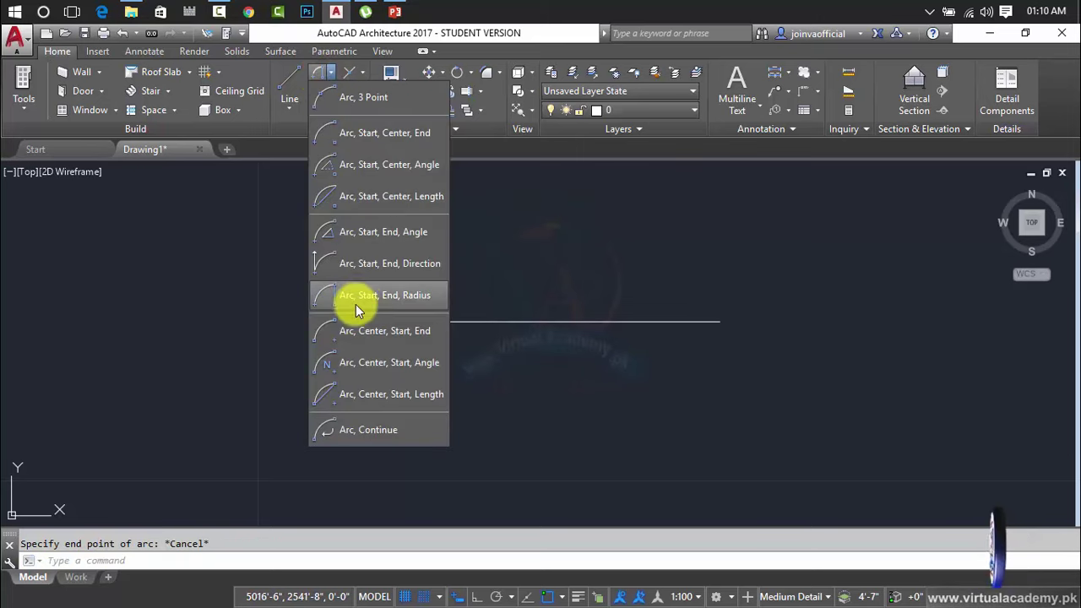
left_click(406, 296)
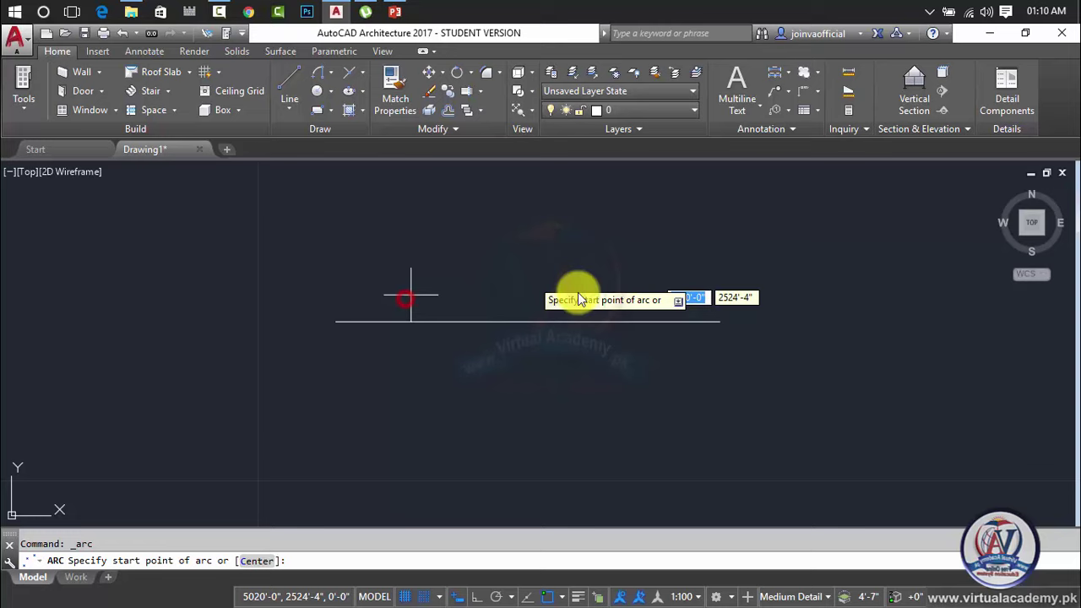
left_click(718, 322)
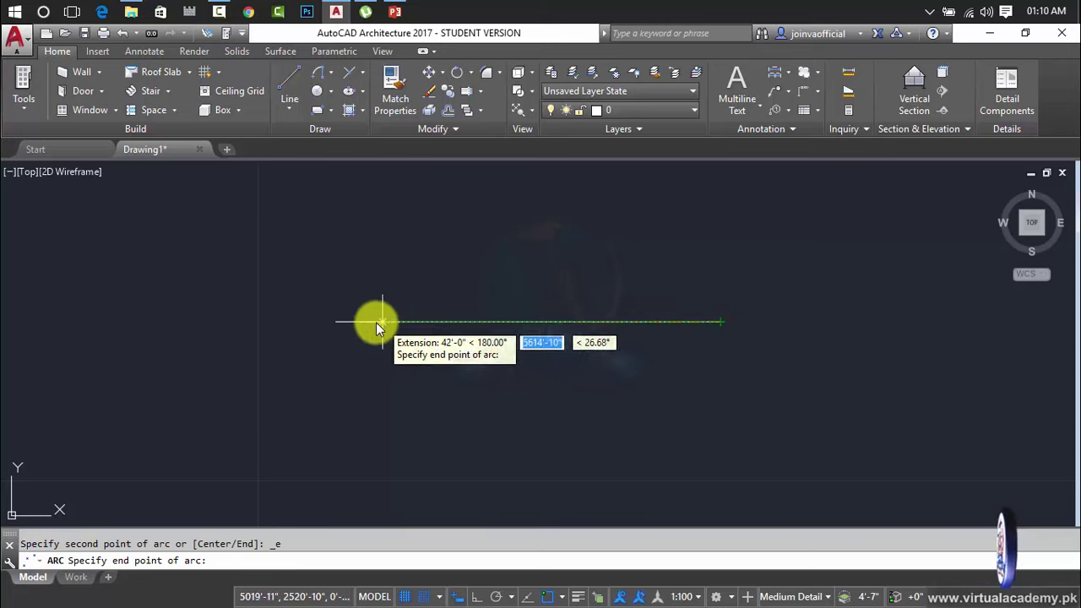
left_click(335, 320)
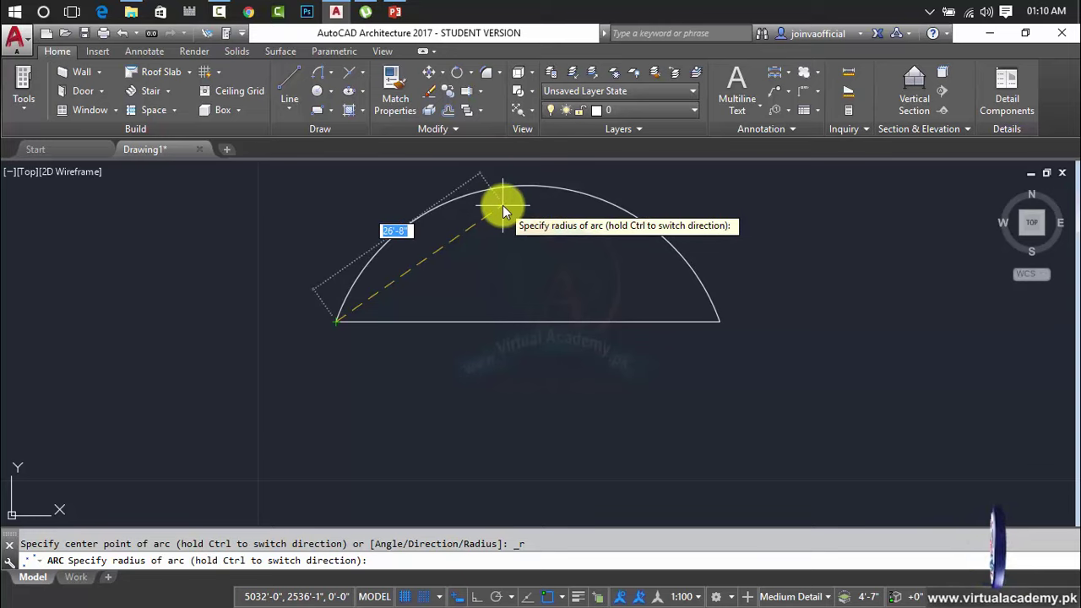
type("30")
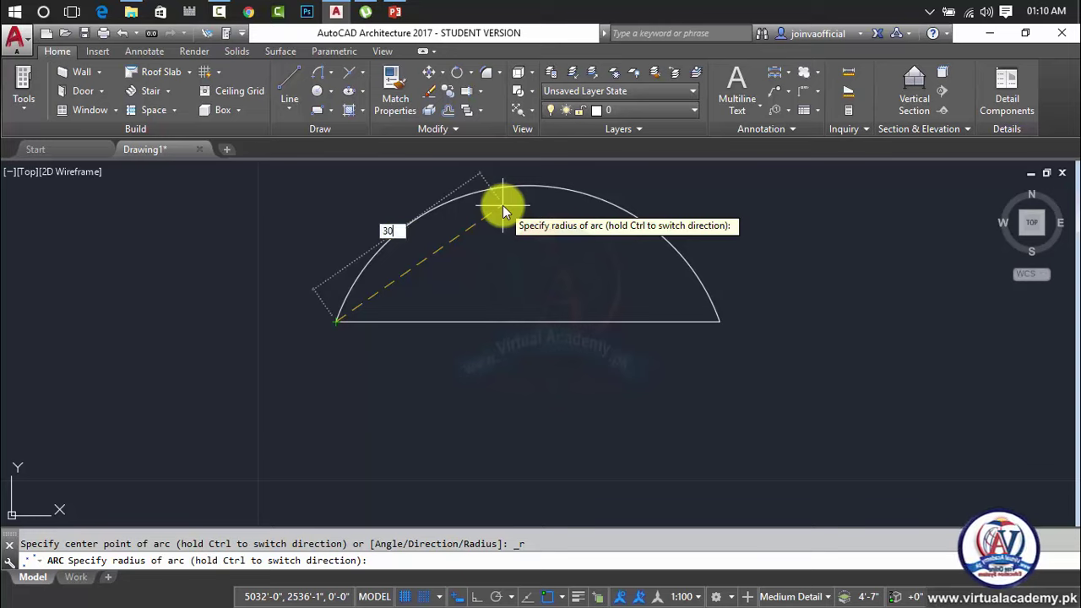
key("Return")
key("BackSpace")
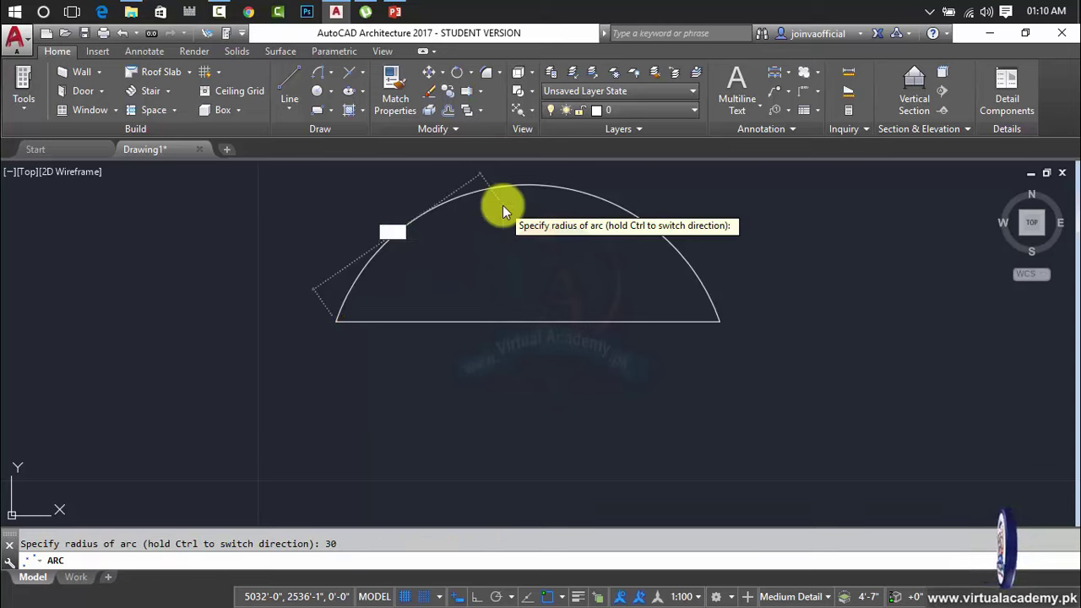
type("30")
key("Return")
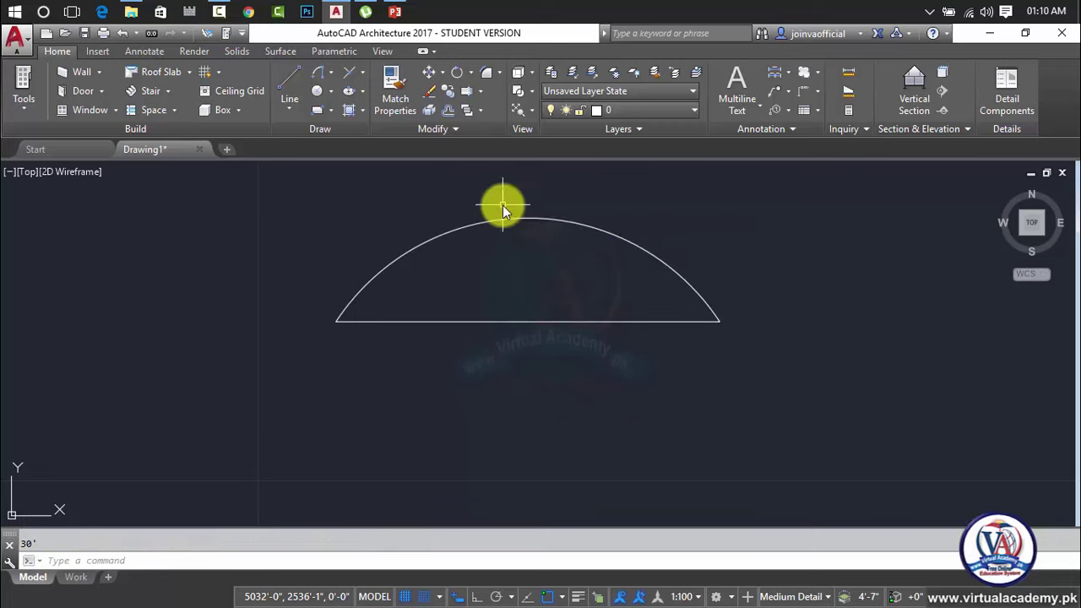
Step: Erase the radius arc above the line, keeping the horizontal line
left_click(544, 215)
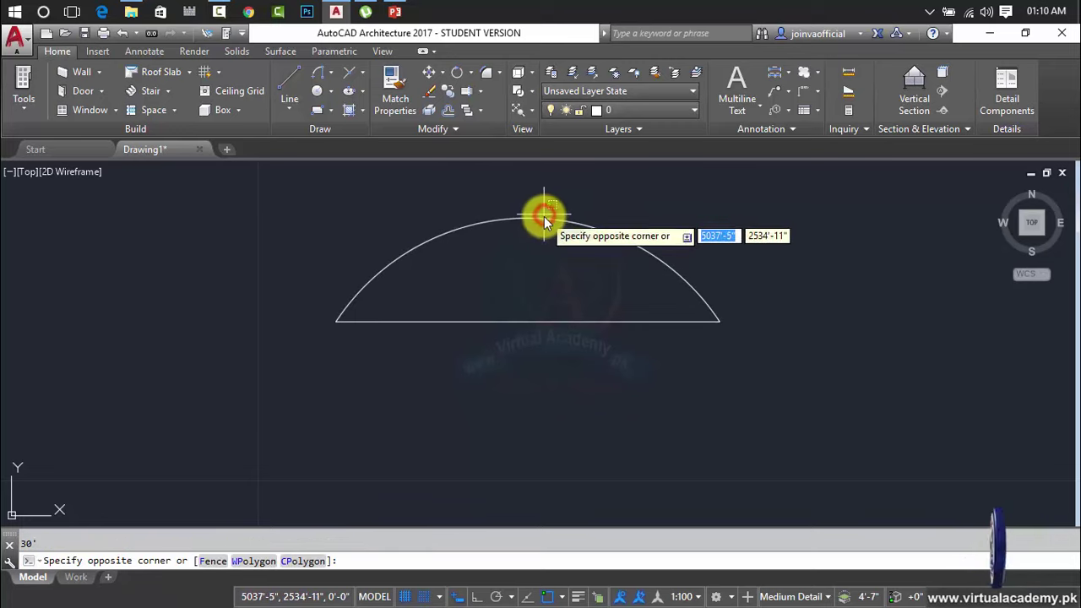
left_click(543, 222)
key("Delete")
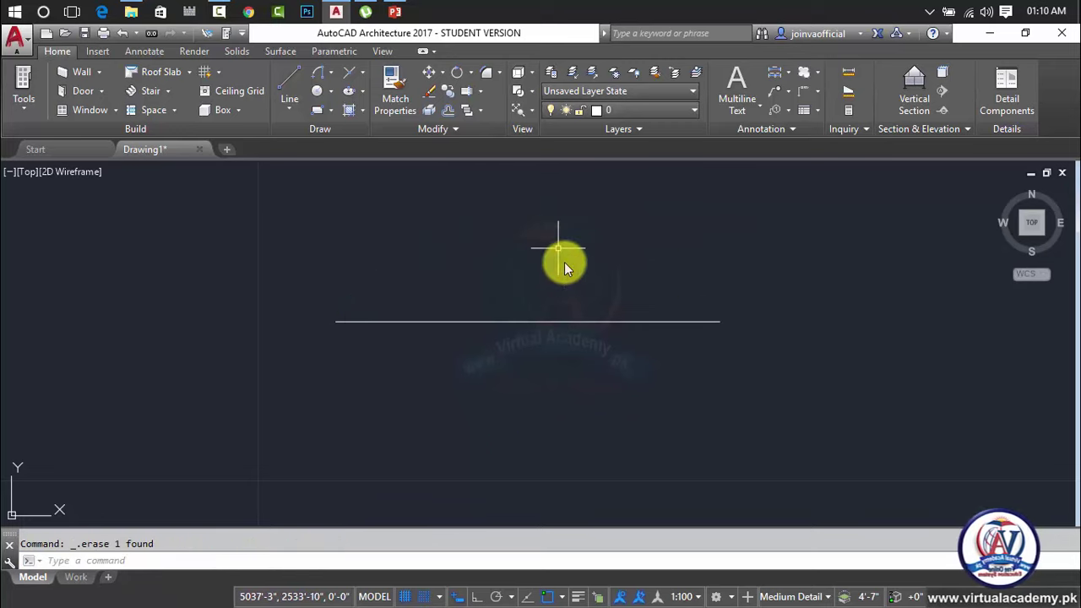
Step: Draw a Center, Start, End arc above the line, centred on its midpoint and running from the right endpoint to the left endpoint
left_click(331, 73)
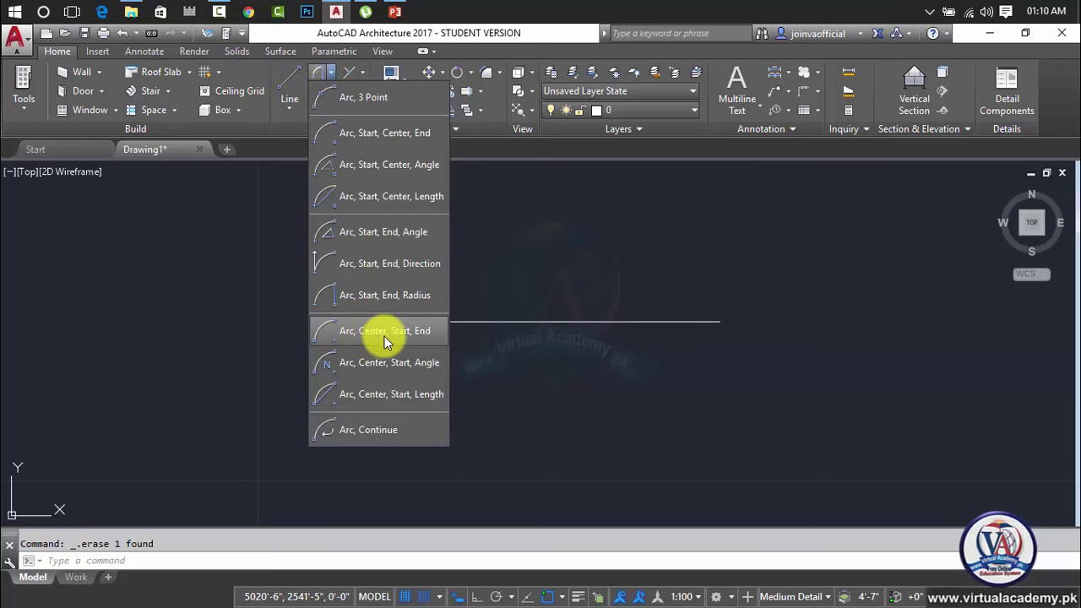
left_click(411, 336)
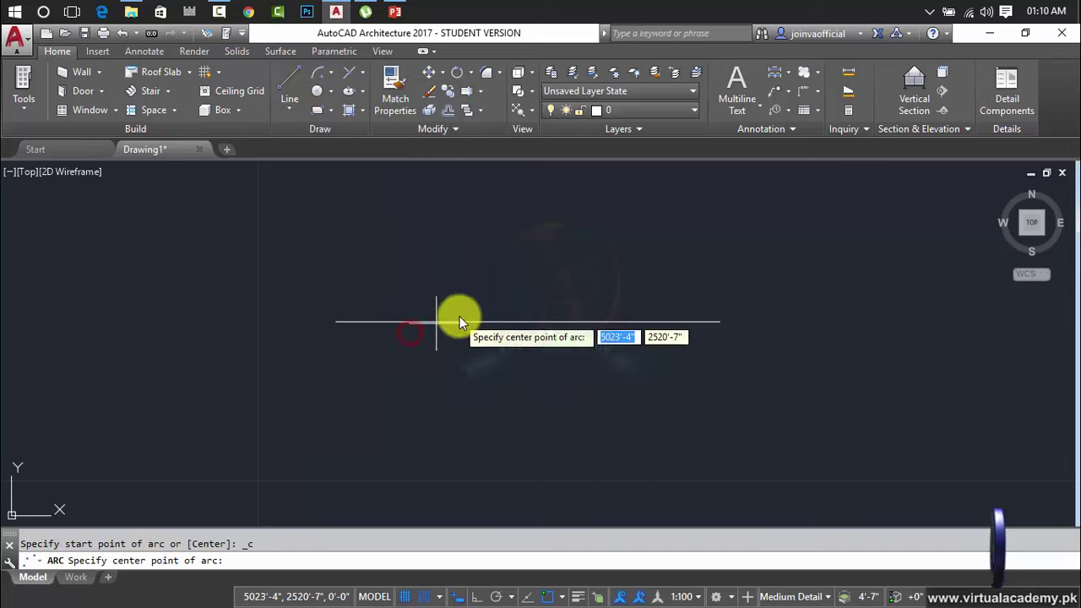
left_click(527, 322)
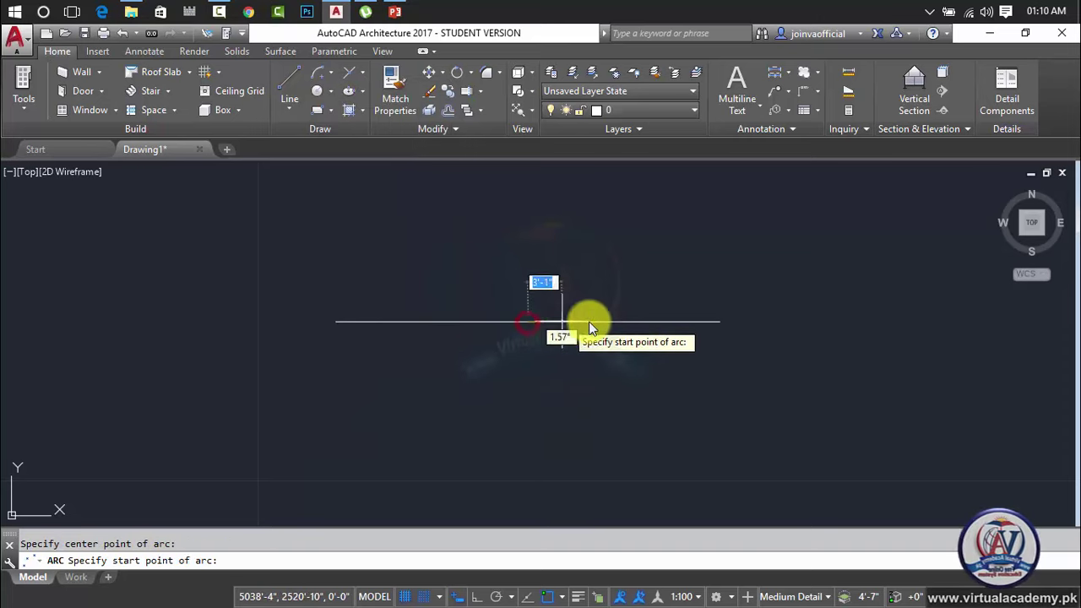
left_click(719, 321)
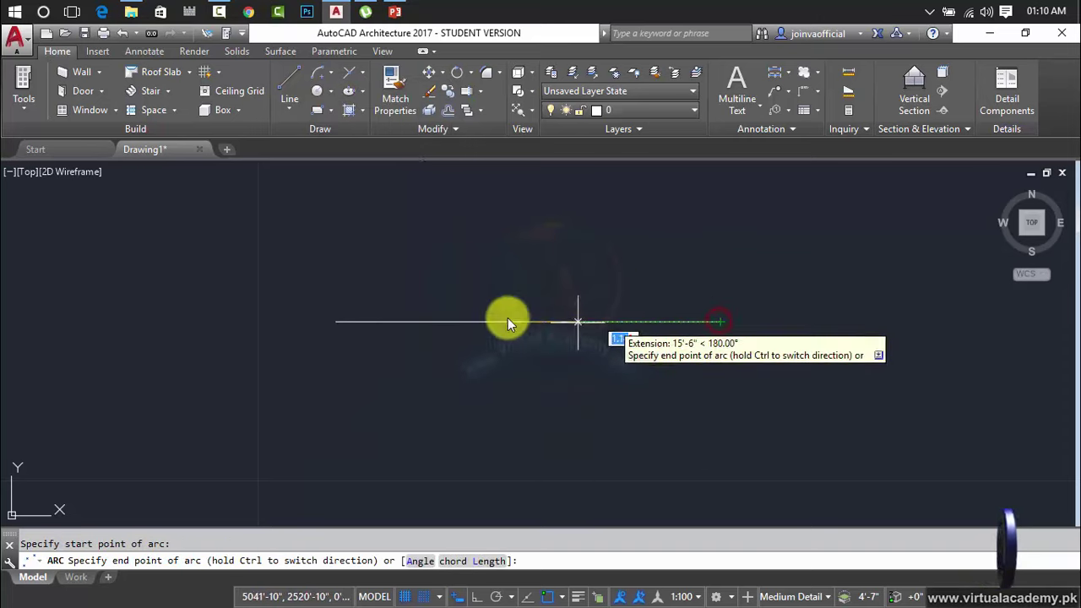
left_click(336, 321)
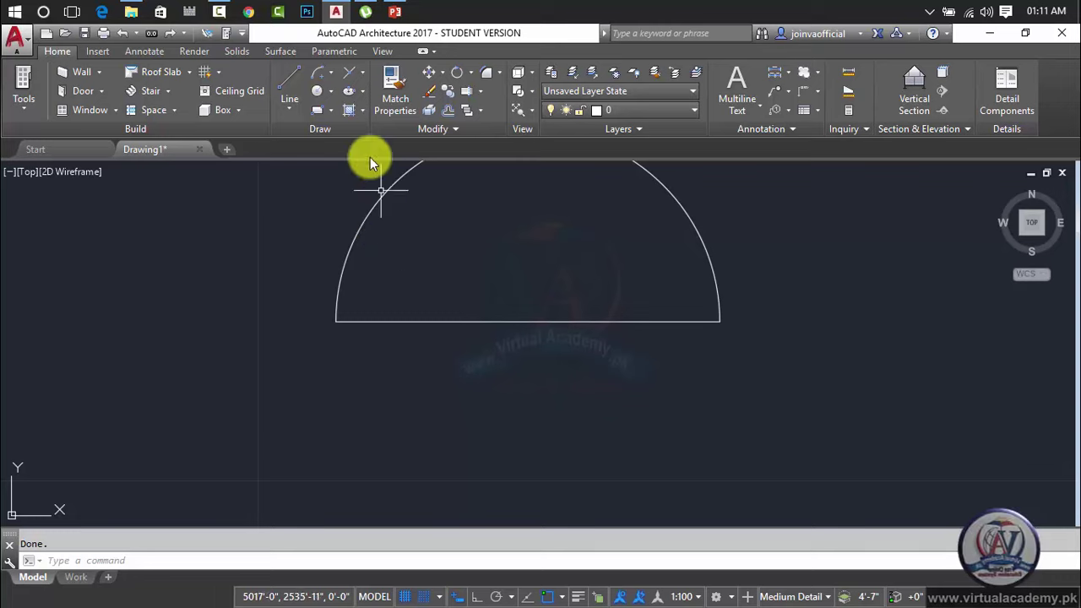
Step: Draw a second Center, Start, End arc below the line, centred on its midpoint, from the left endpoint to the right endpoint
left_click(323, 78)
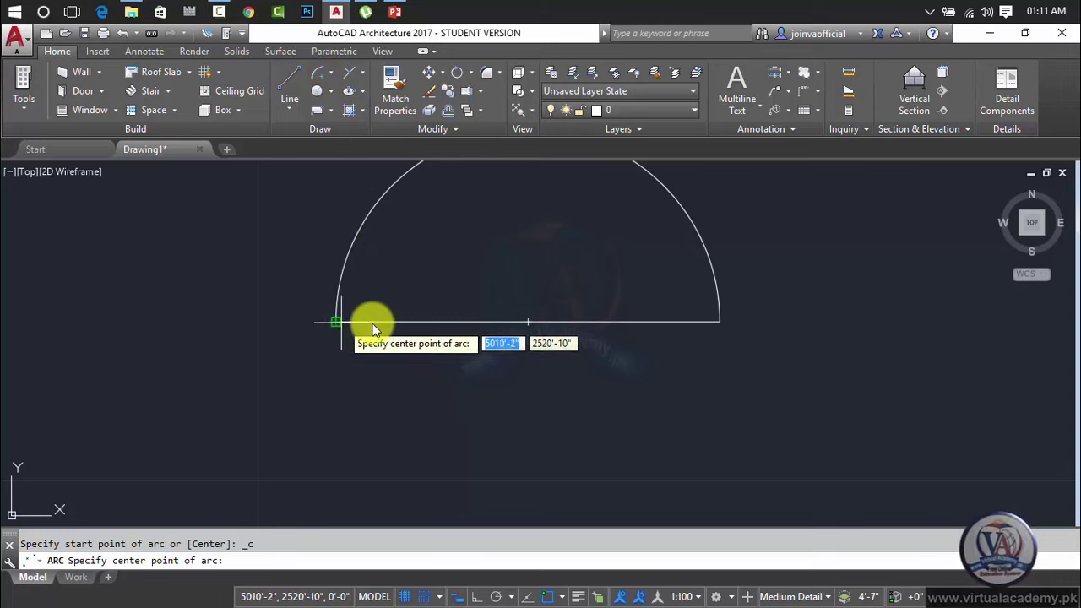
left_click(333, 74)
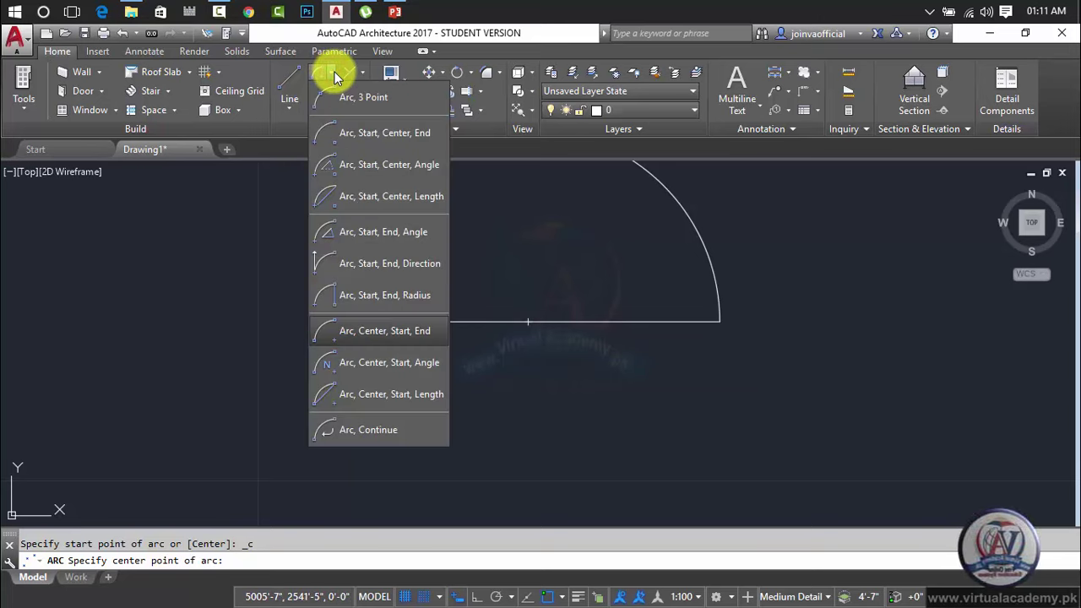
left_click(333, 74)
left_click(525, 322)
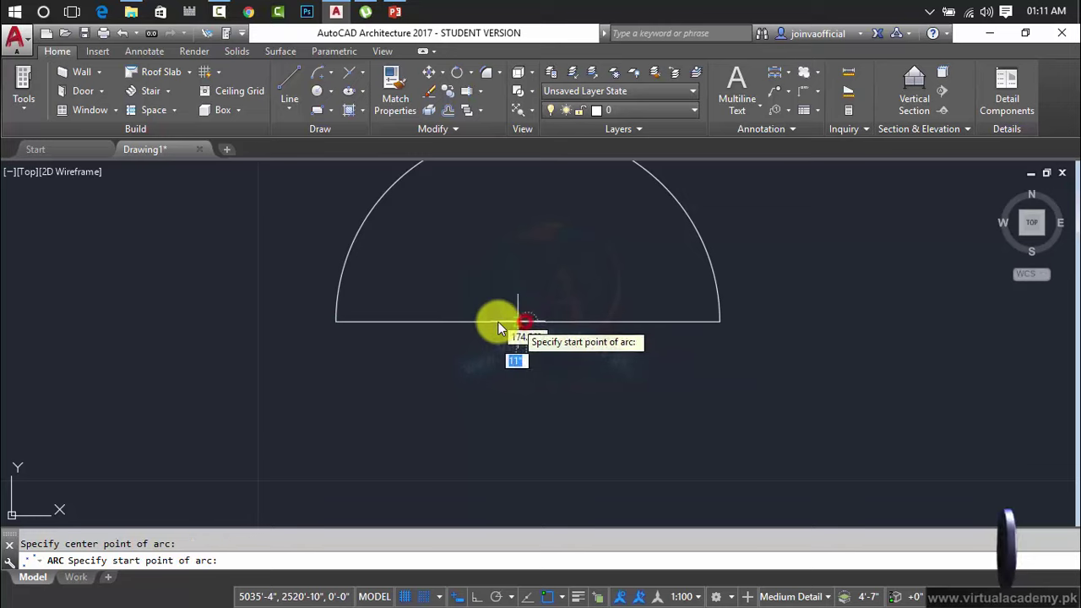
left_click(336, 322)
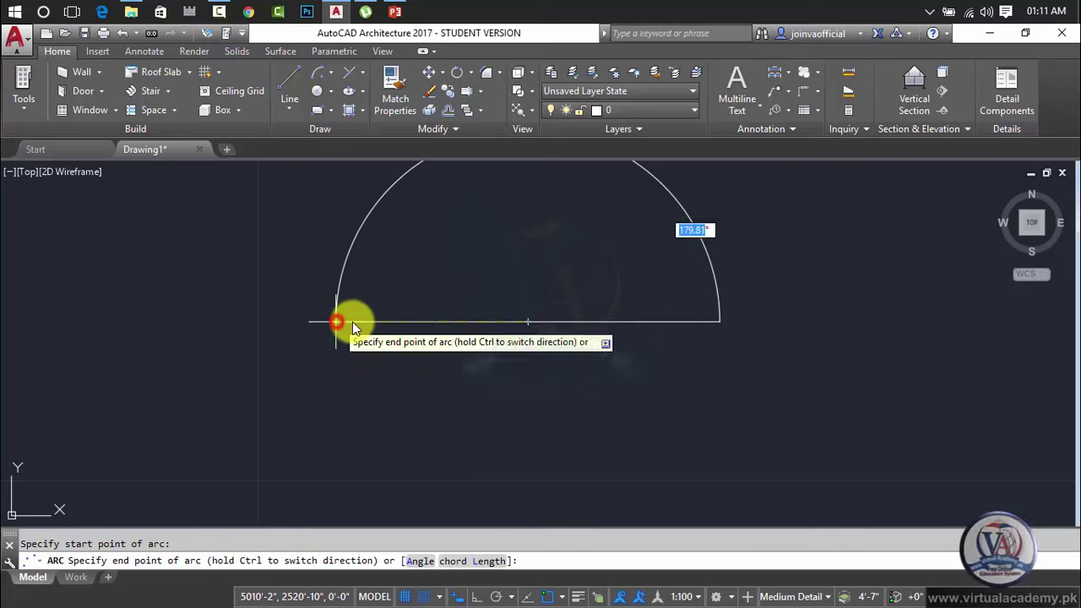
left_click(719, 322)
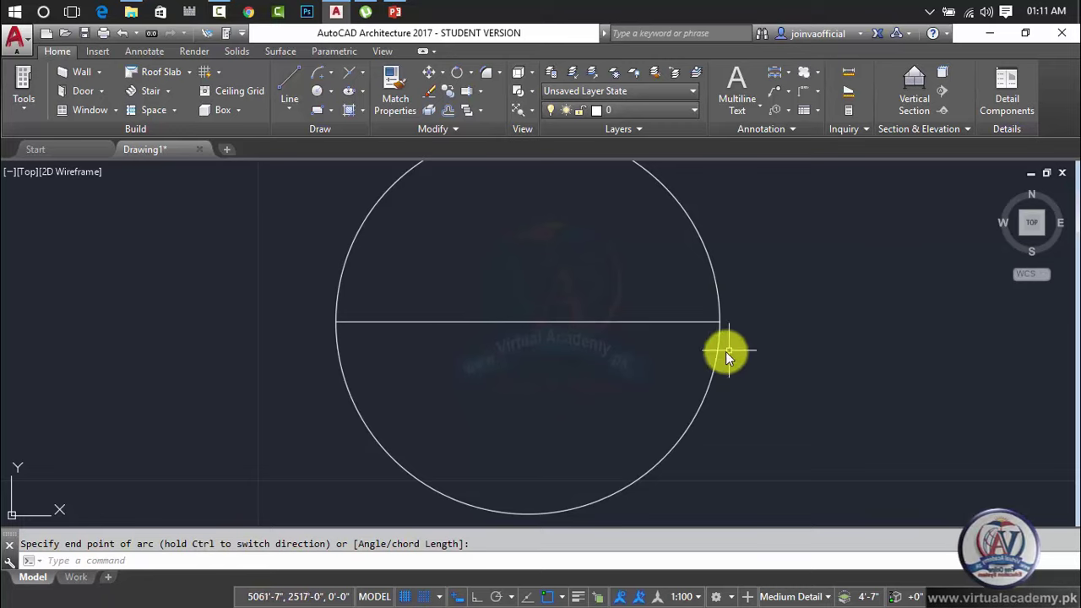
Step: Erase both semicircular arcs together with the horizontal line
scroll(741, 333, "down", 4)
left_click(723, 373)
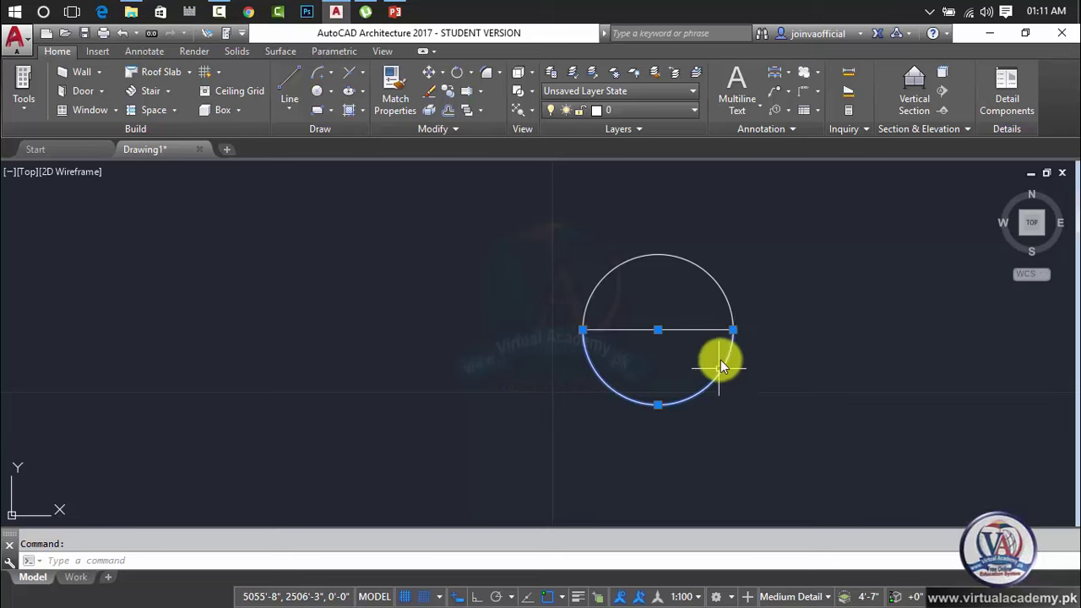
left_click(771, 242)
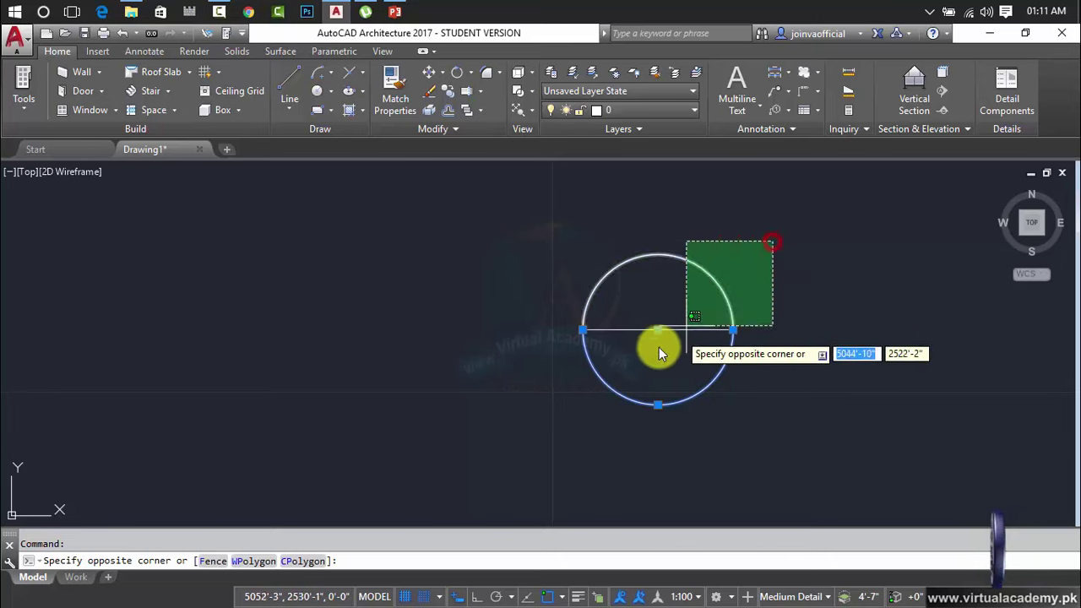
left_click(659, 347)
key("Delete")
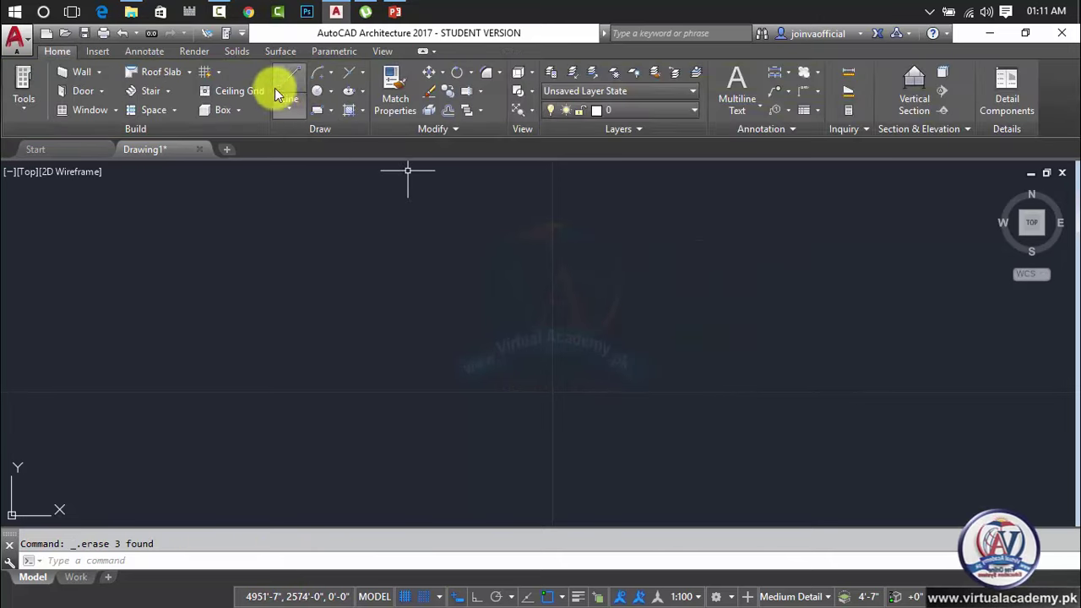
left_click(329, 75)
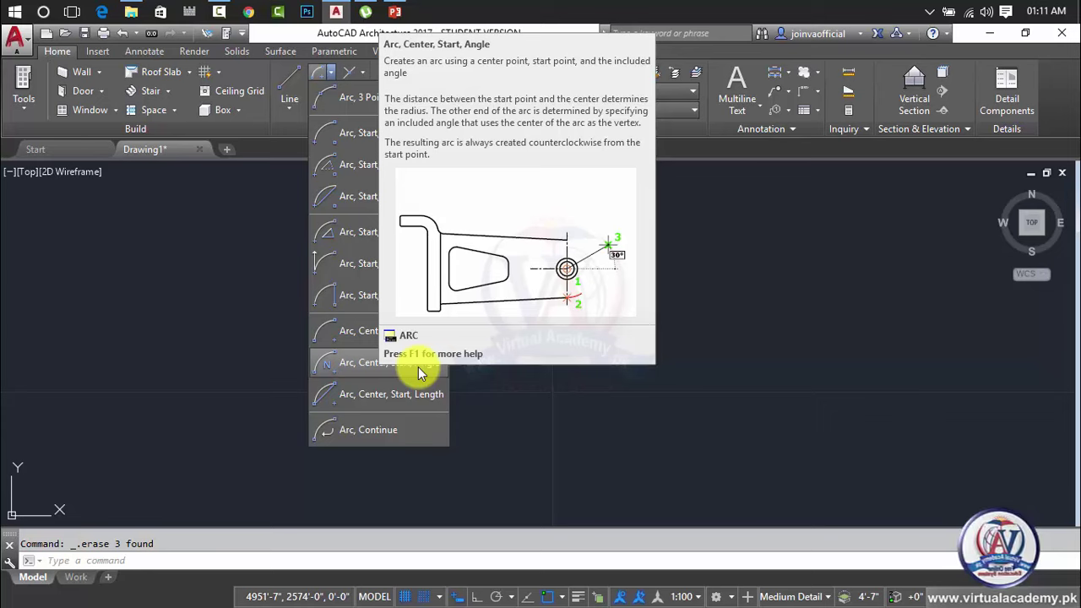
left_click(418, 367)
key("Escape")
Step: Draw a new horizontal line across the middle of the drawing area using Ortho, turning Ortho off once the line is finished
type("l")
key("Return")
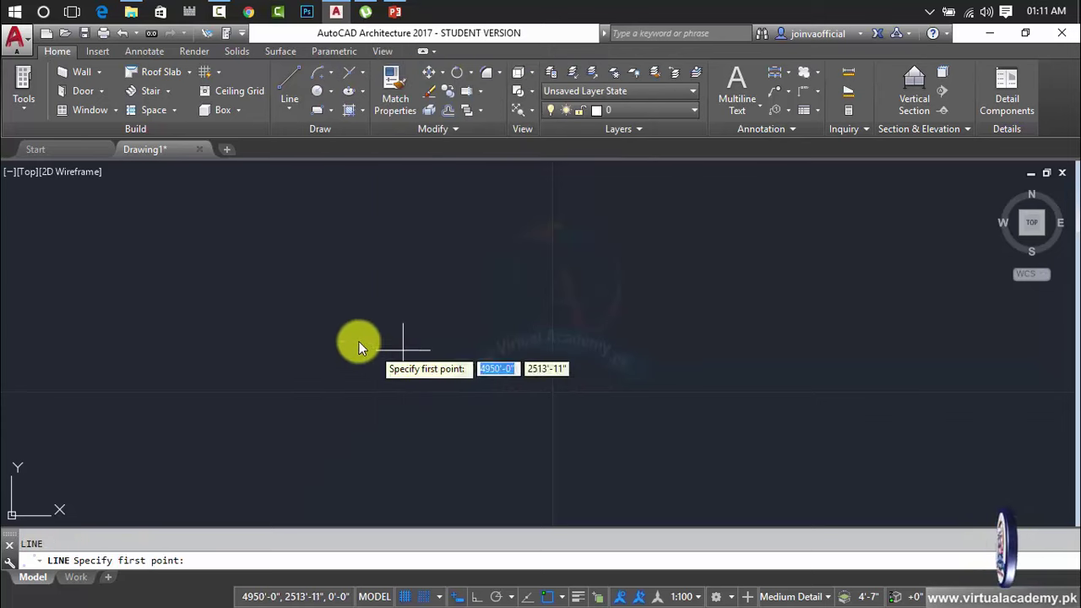
left_click(351, 335)
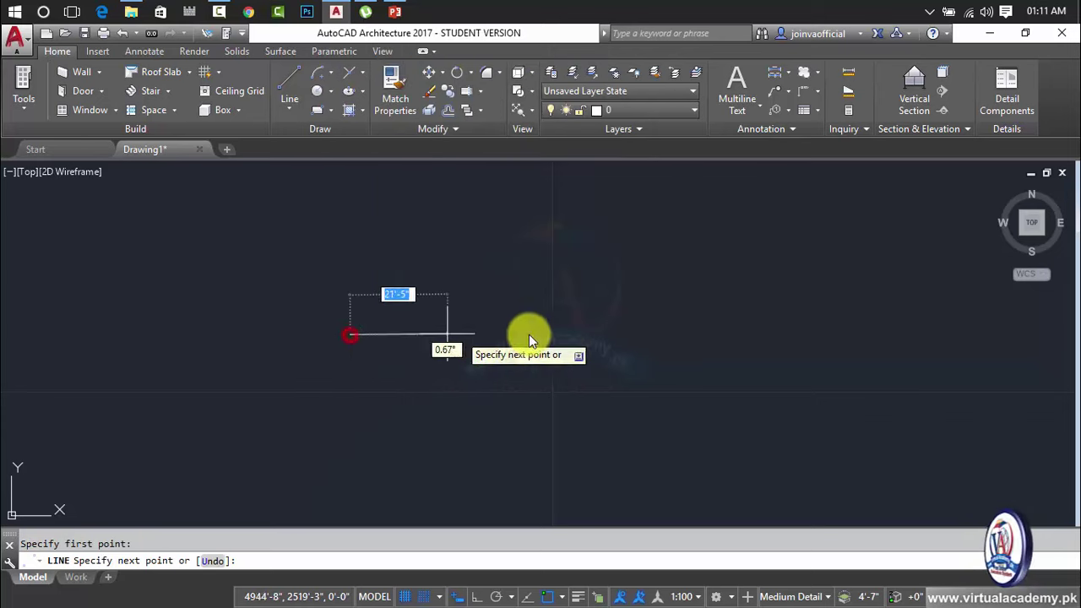
key("F8")
left_click(708, 334)
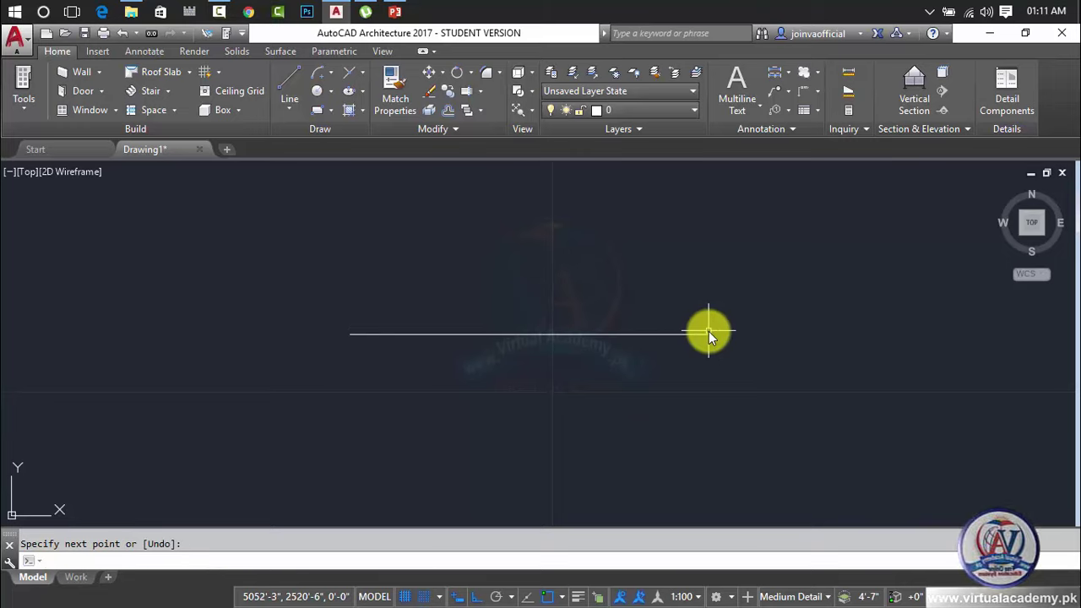
key("Return")
key("F8")
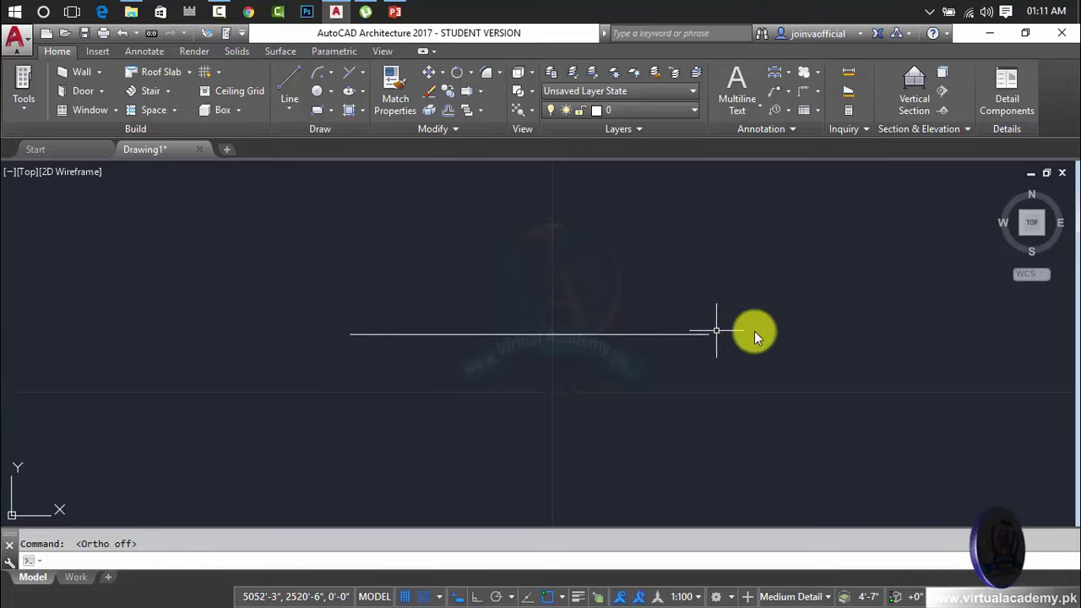
Step: Draw a Center, Start, Angle arc centred on the line's midpoint, starting at its right endpoint, with an included angle of 45°
left_click(330, 73)
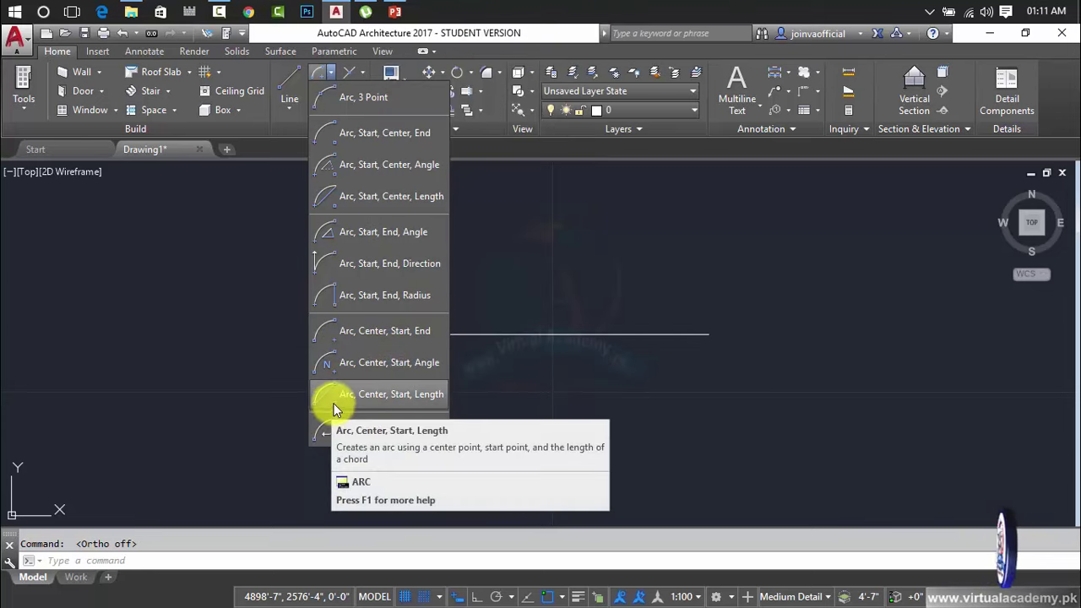
left_click(406, 363)
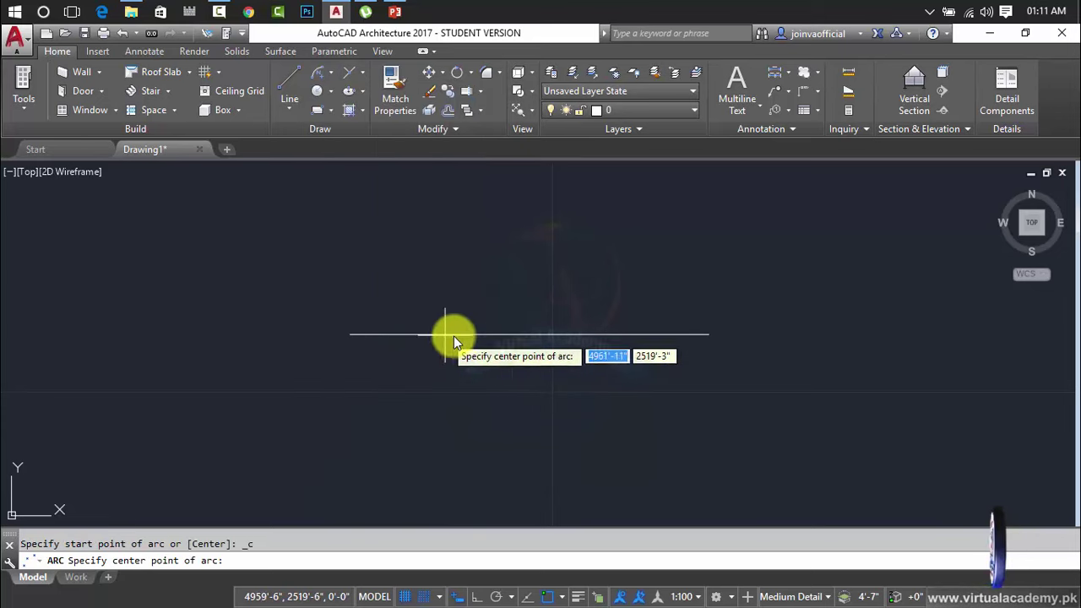
left_click(527, 335)
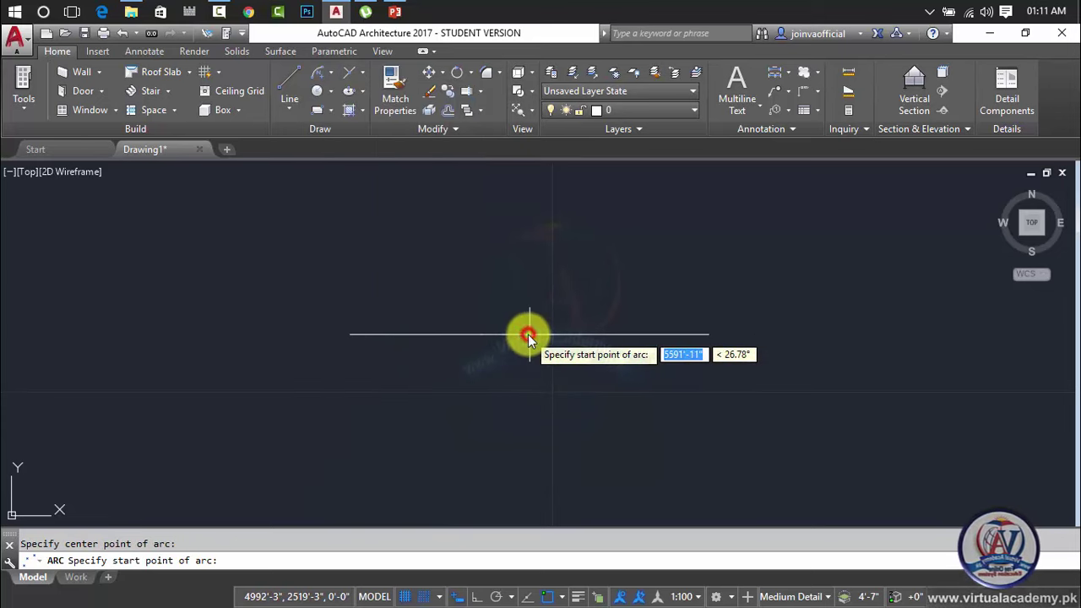
left_click(710, 335)
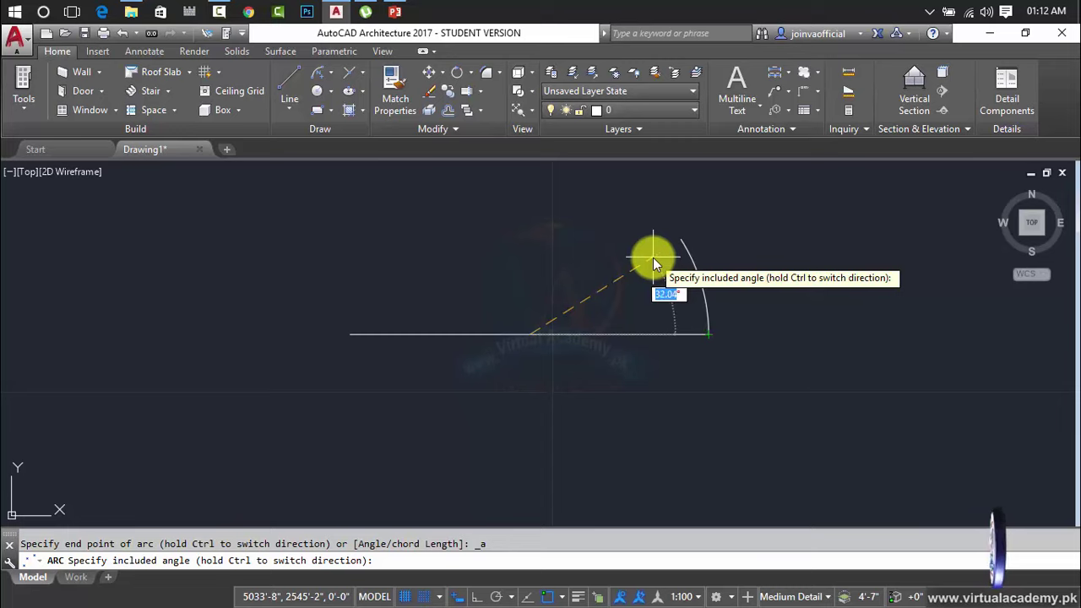
type("45")
key("Return")
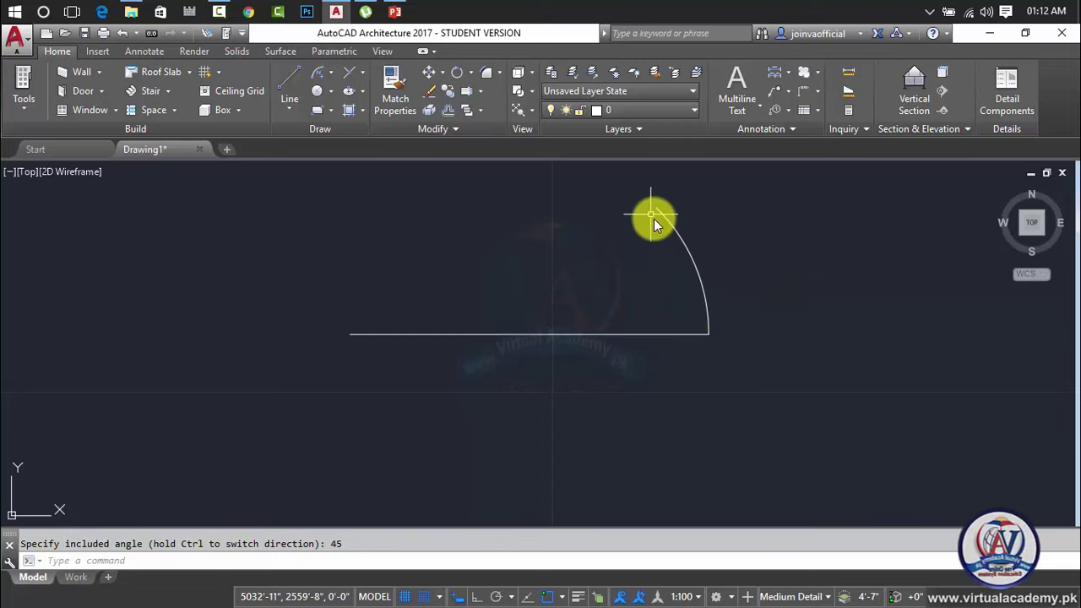
left_click(319, 80)
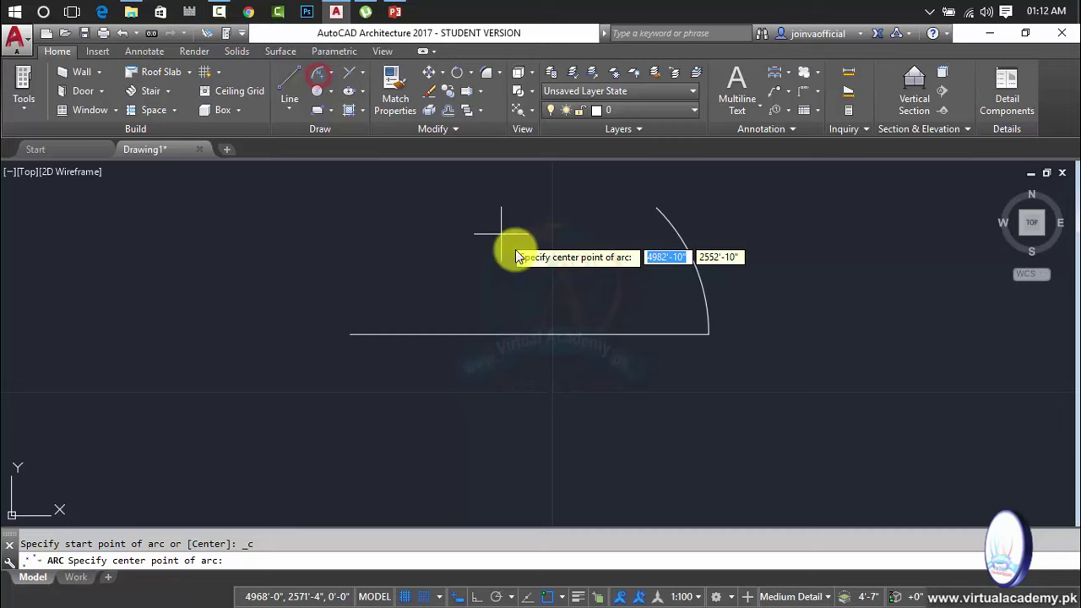
left_click(533, 336)
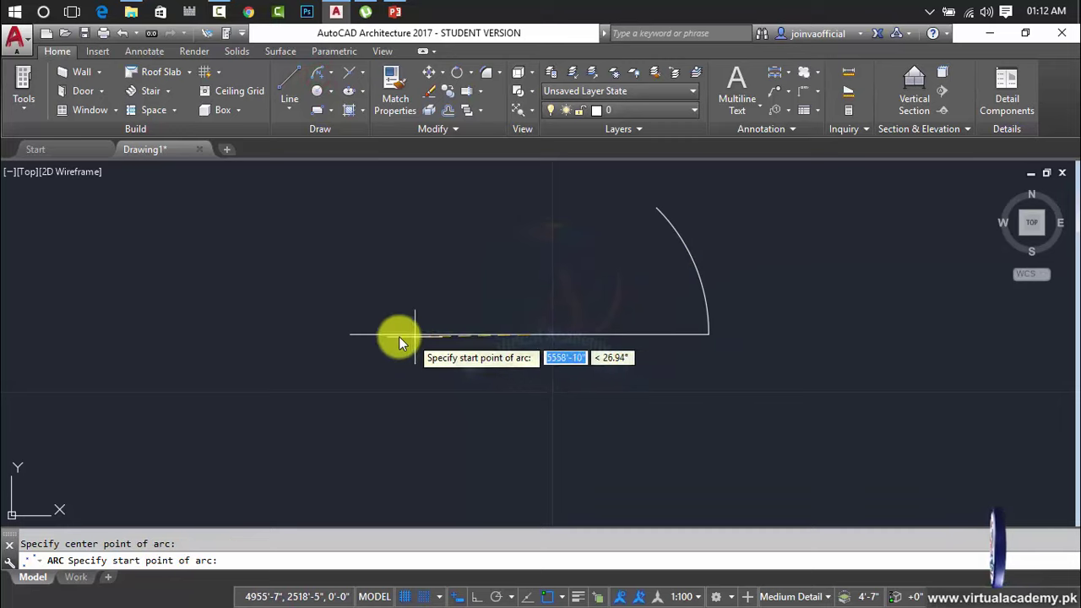
left_click(347, 334)
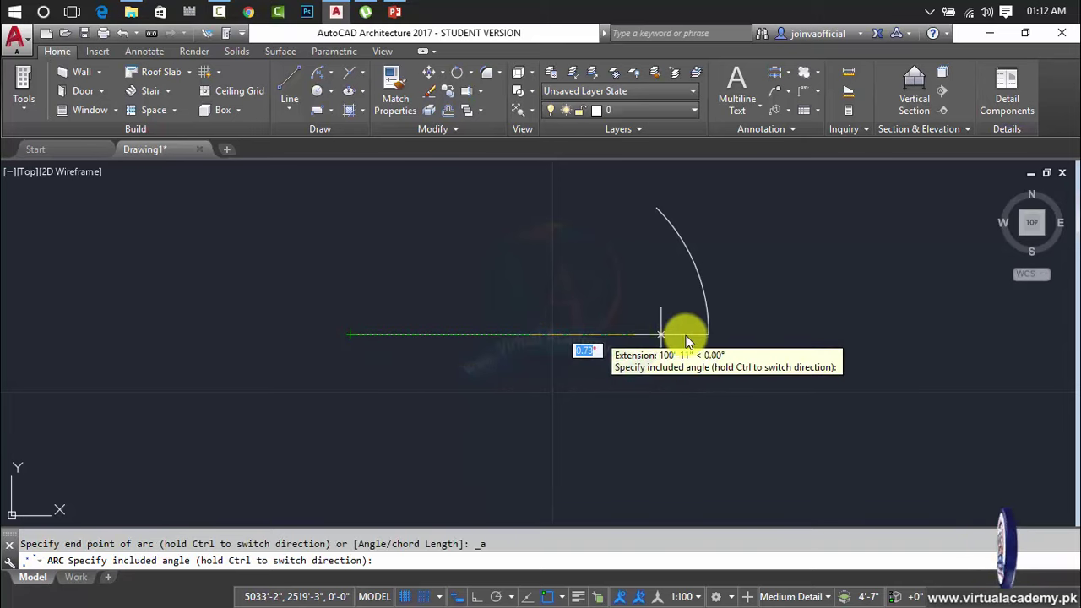
key("Escape")
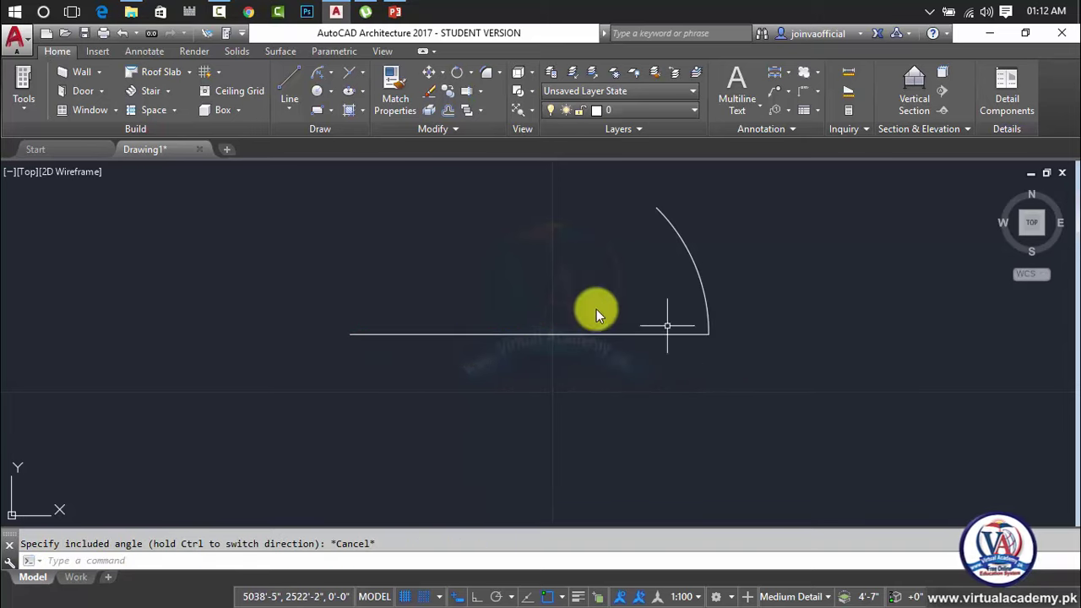
left_click(334, 75)
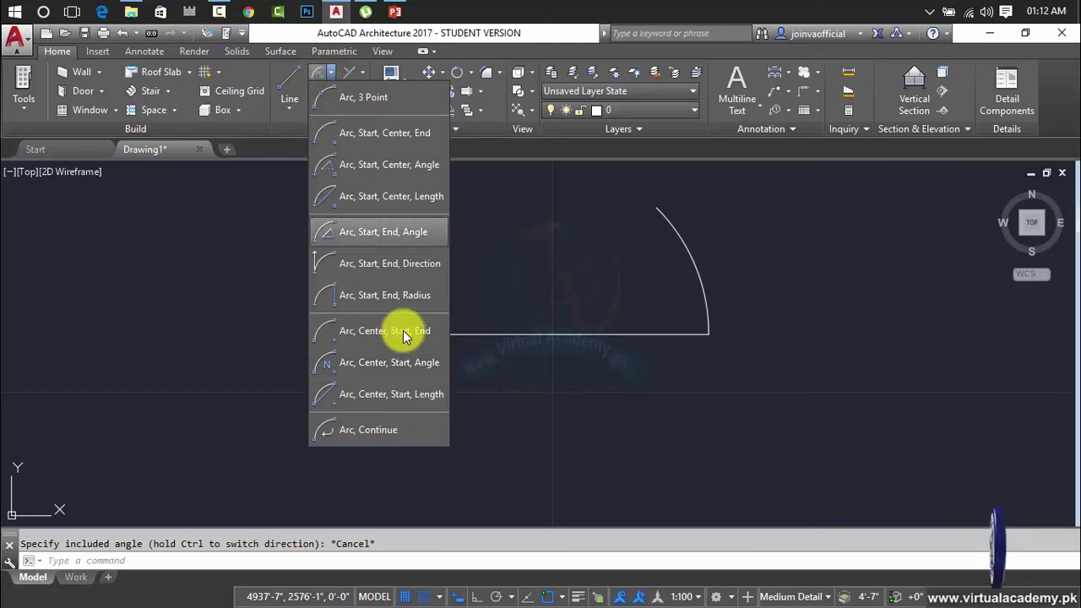
left_click(505, 332)
left_click(505, 334)
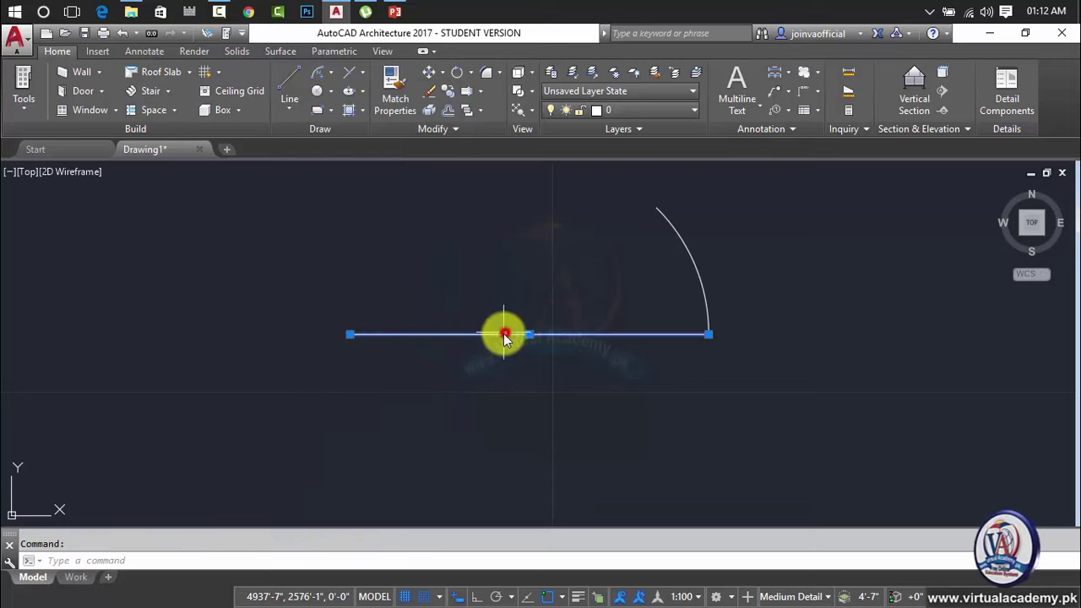
Step: Draw a second Center, Start, Angle arc centred on the line's midpoint, starting at its left endpoint, with an included angle of 45°
left_click(315, 76)
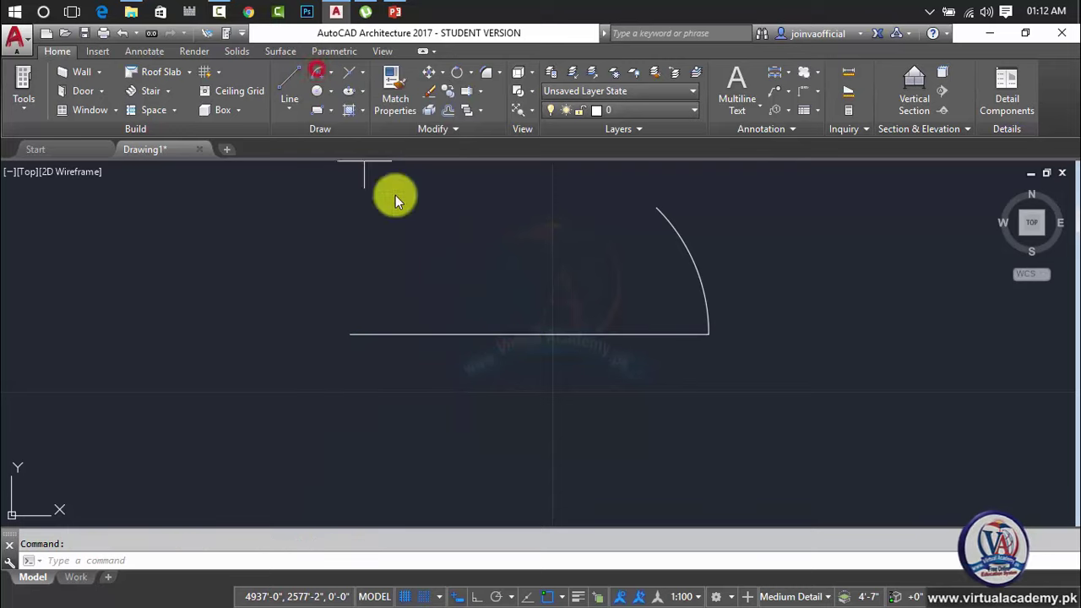
left_click(528, 336)
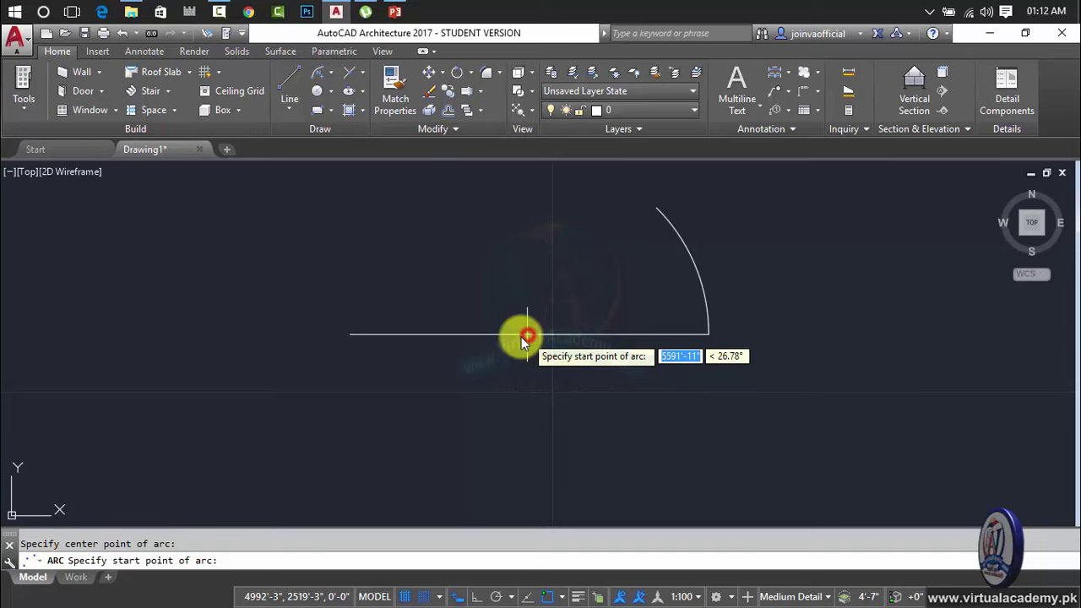
left_click(351, 335)
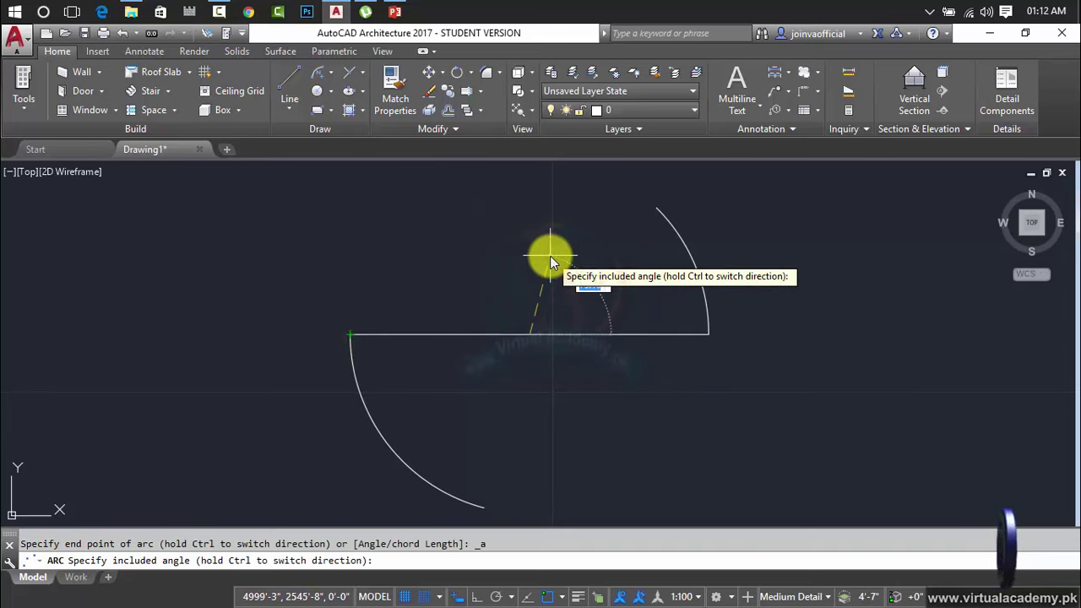
type("45")
key("Return")
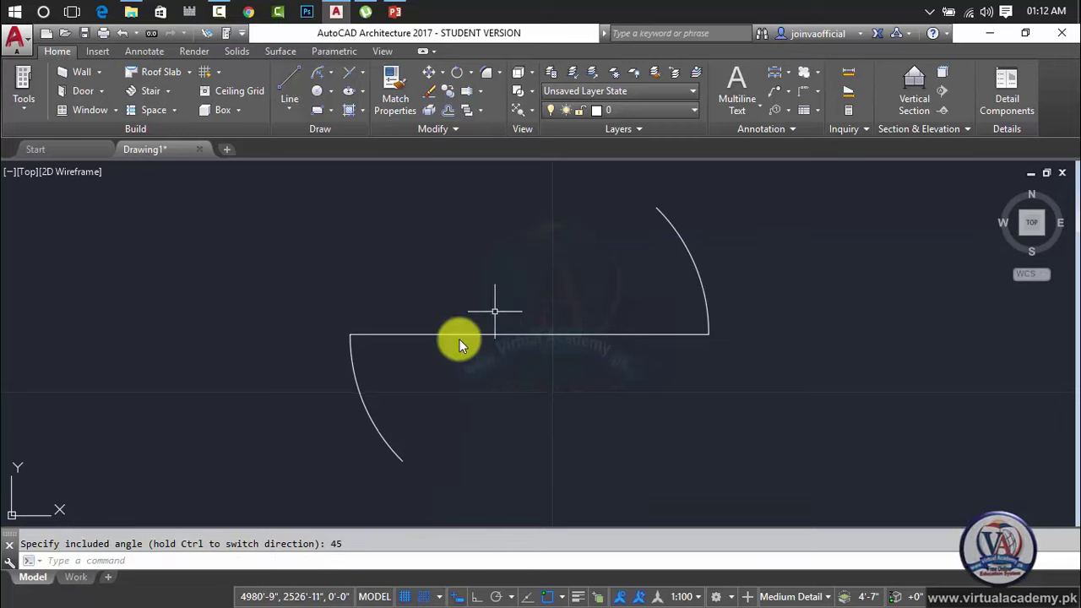
left_click(753, 230)
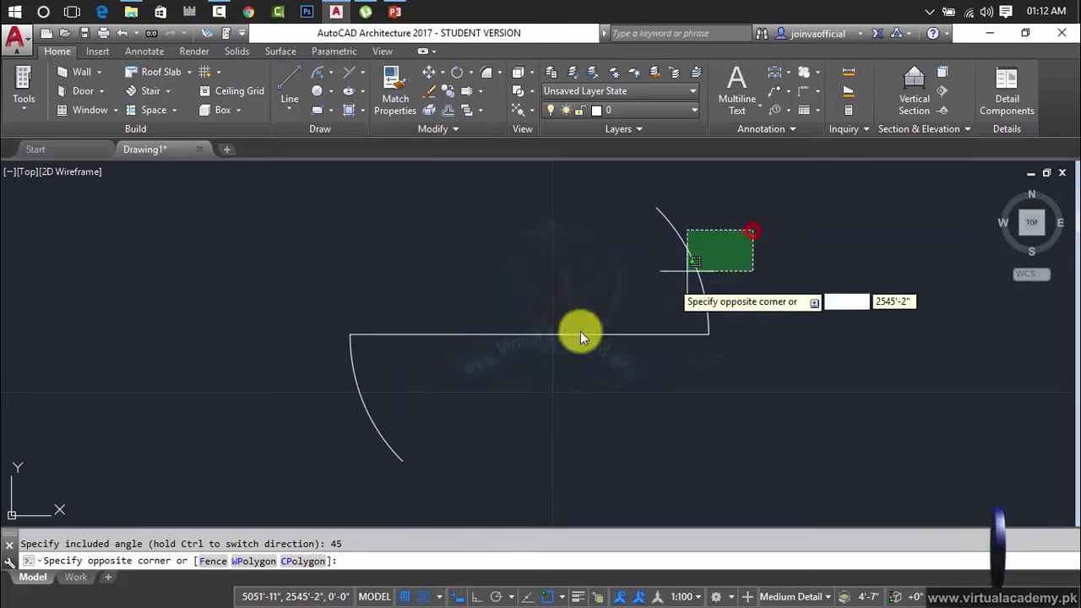
left_click(632, 318)
key("Escape")
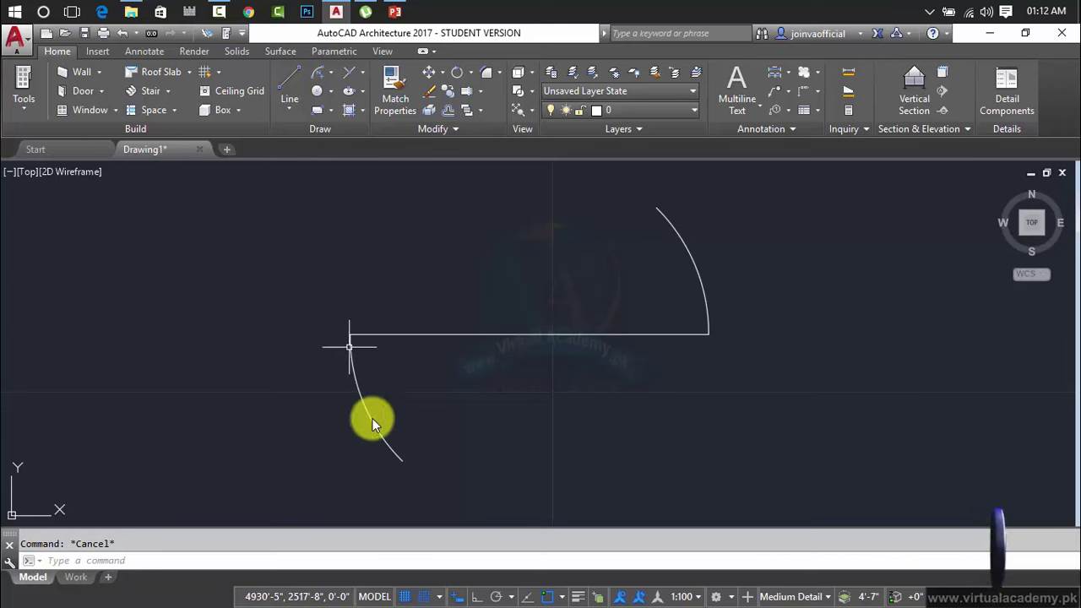
Step: Erase both 45° arcs together with the horizontal line
left_click(828, 224)
left_click(299, 423)
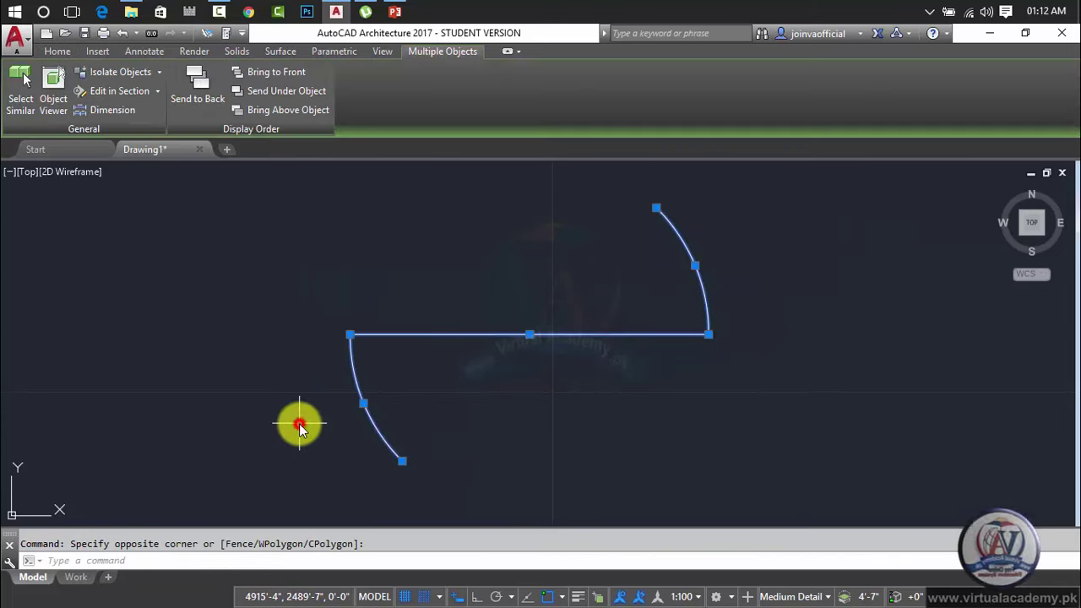
key("Delete")
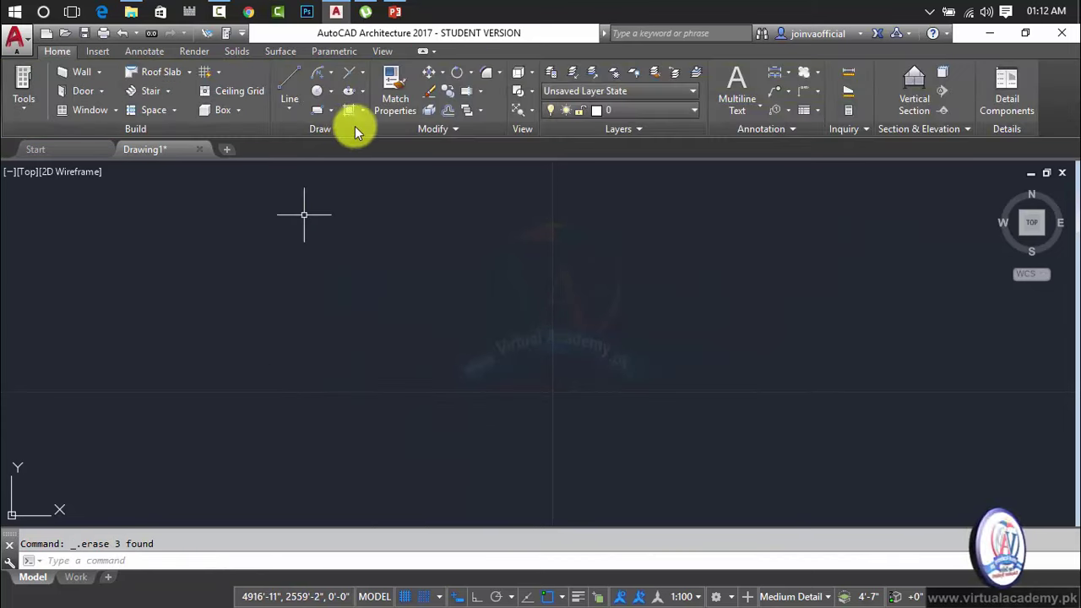
Step: Draw a Center, Start, Length arc starting directly right of its centre, with a chord length of 50'
left_click(334, 76)
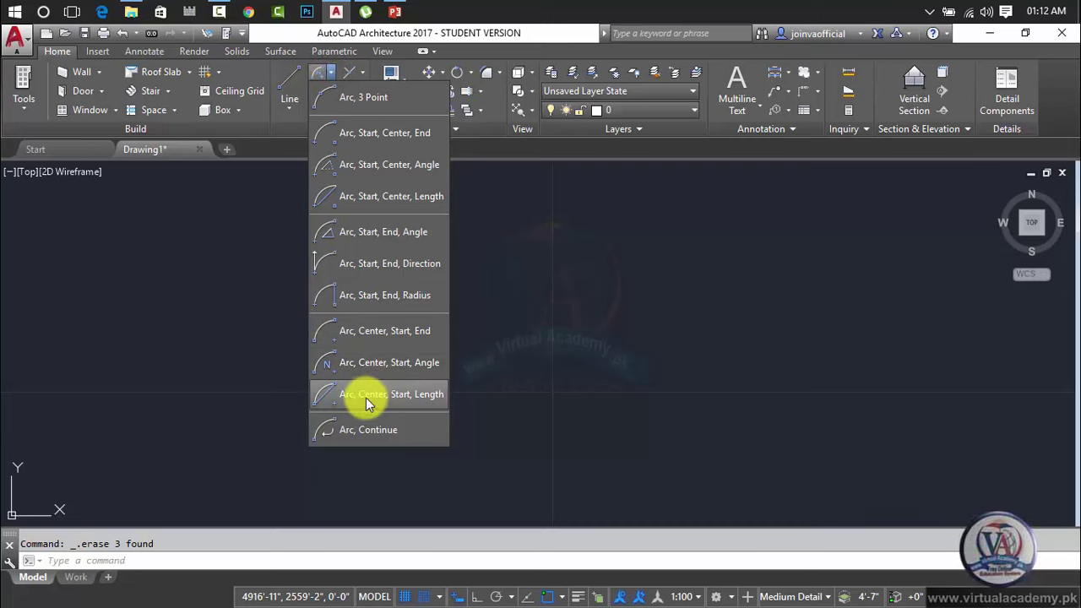
left_click(413, 398)
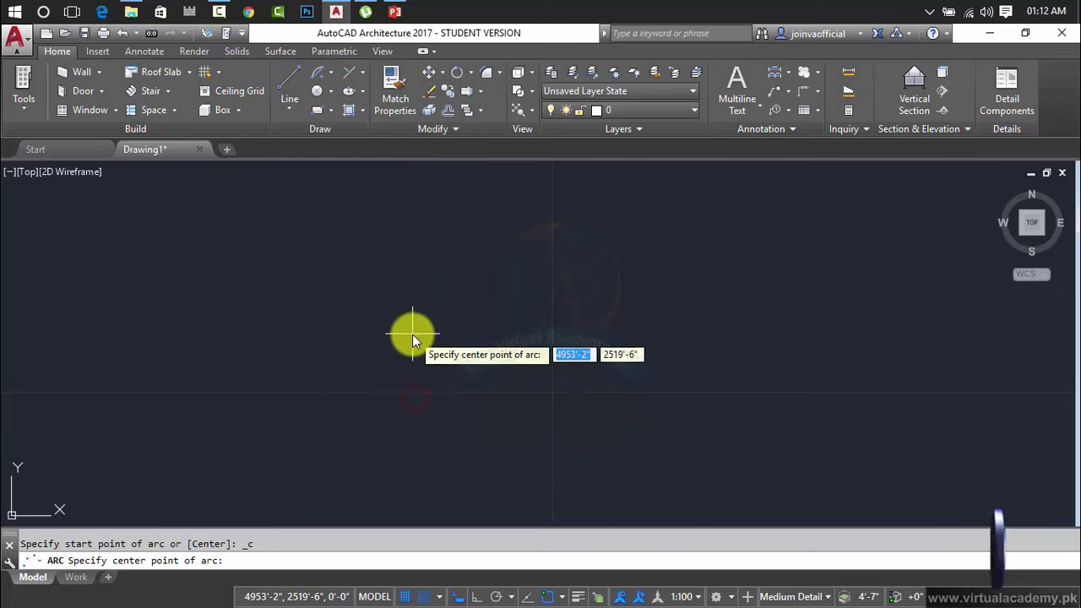
left_click(477, 320)
left_click(772, 321)
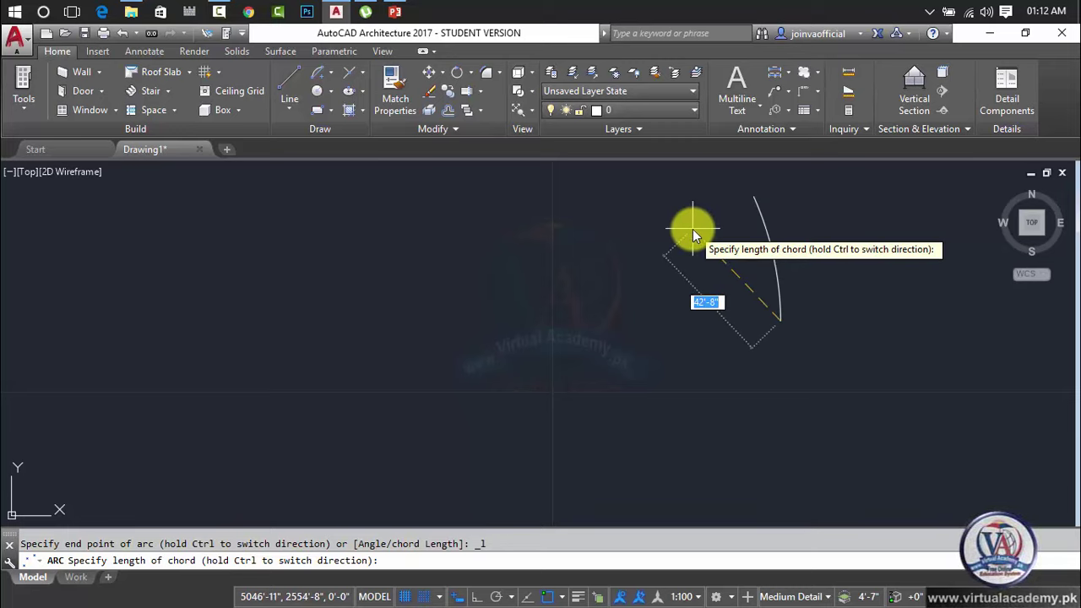
type("15")
key("Return")
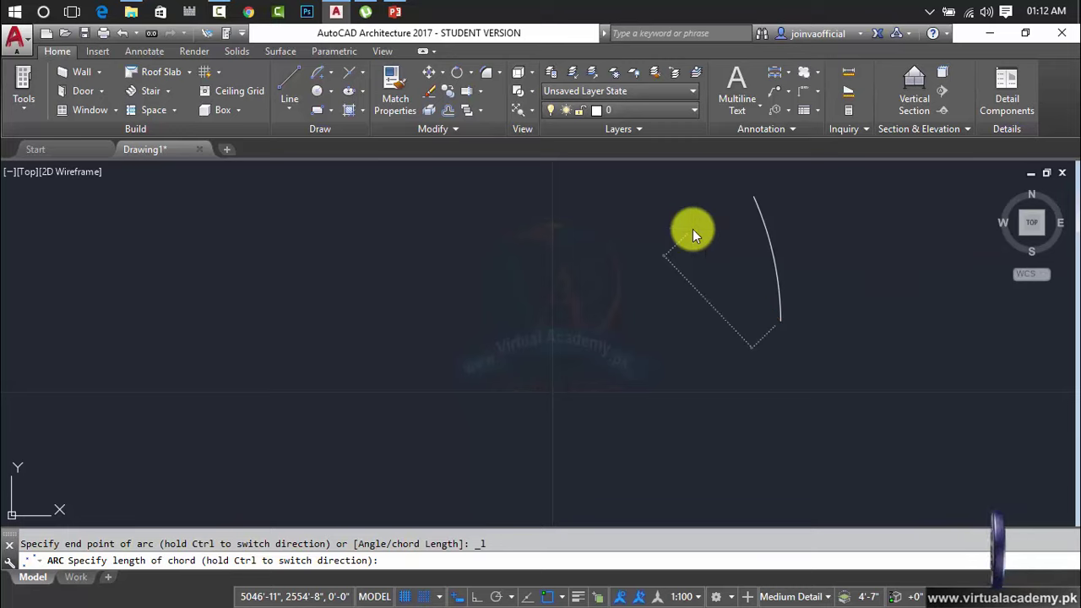
Step: Erase the Center, Start, Length arc from the drawing
left_click(773, 257)
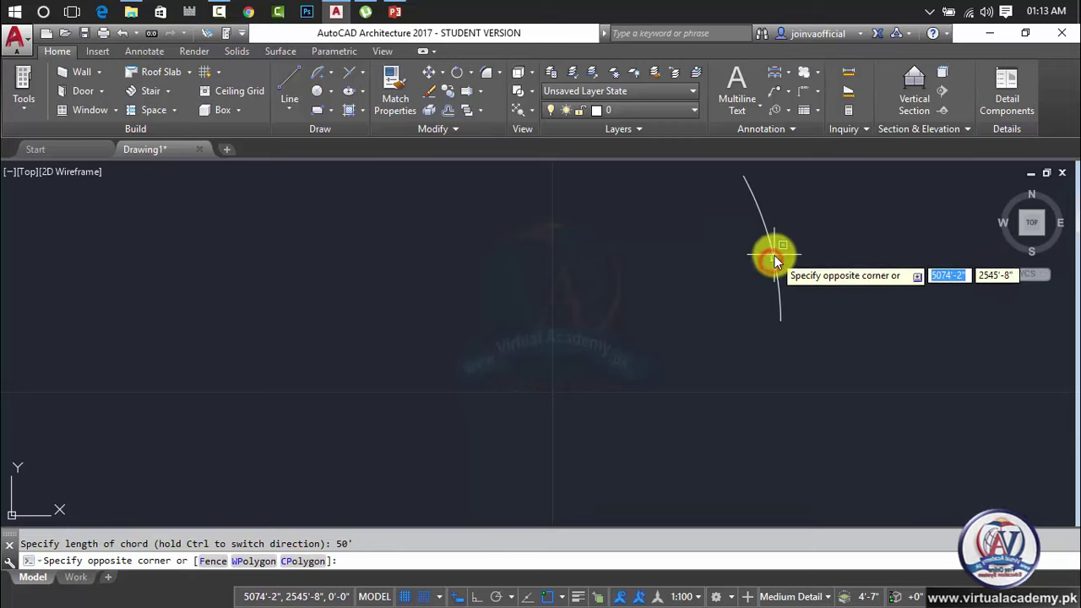
left_click(774, 253)
left_click(770, 247)
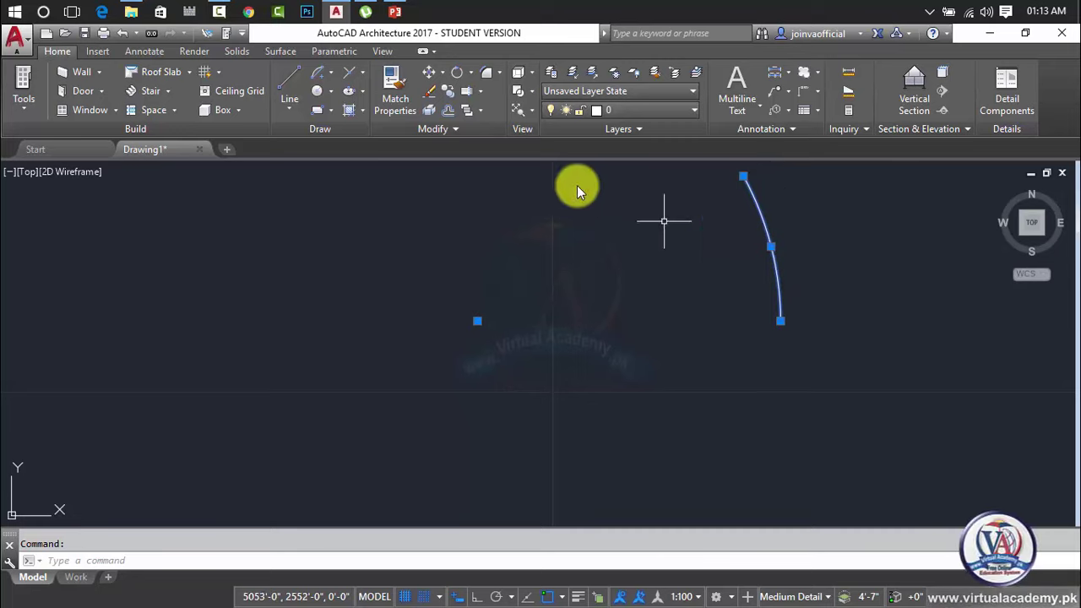
key("Delete")
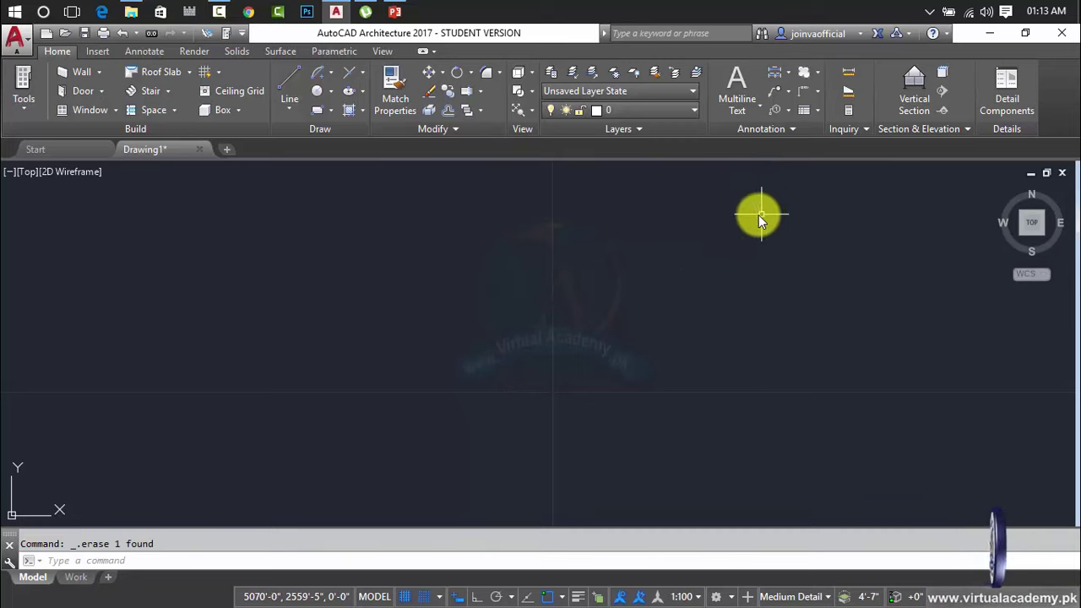
Step: Draw a three-point arc with the ARC command, bulging upward from left to right in the middle of the drawing area
left_click(330, 73)
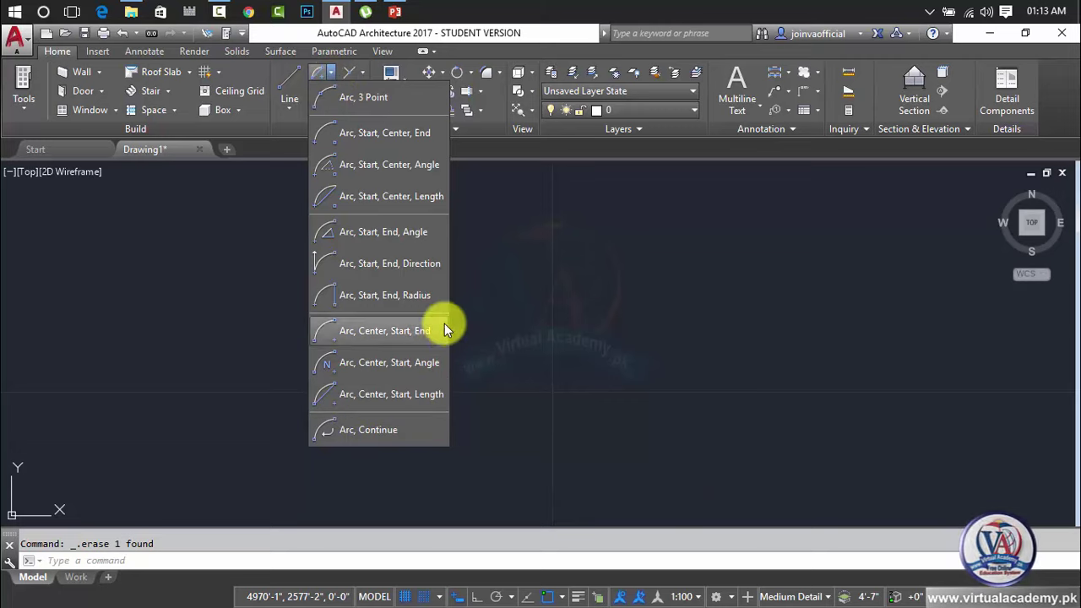
key("Escape")
type("a")
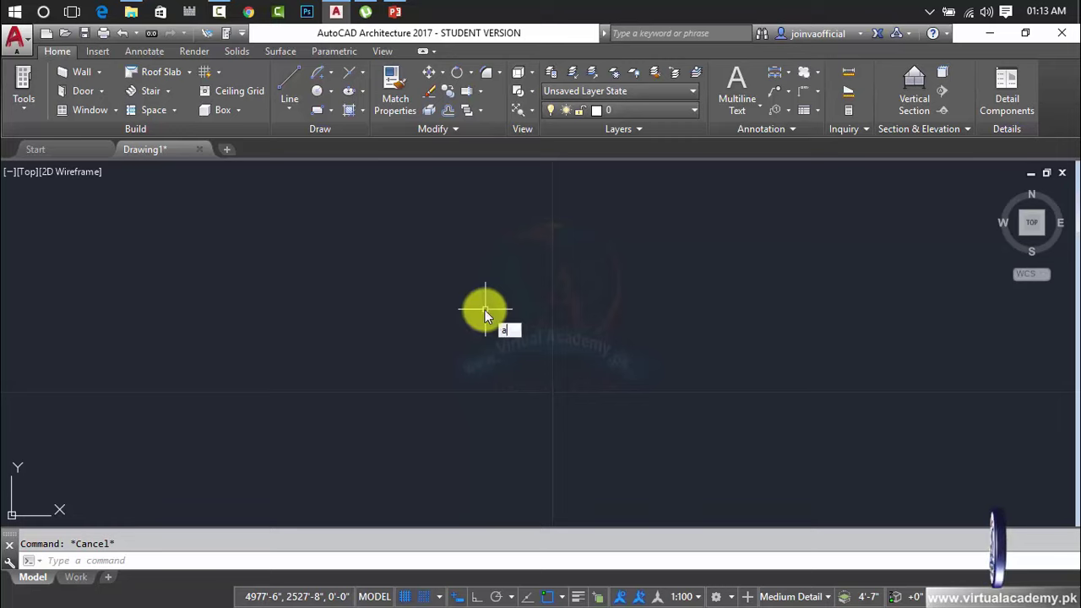
type("rc")
key("Return")
left_click(342, 335)
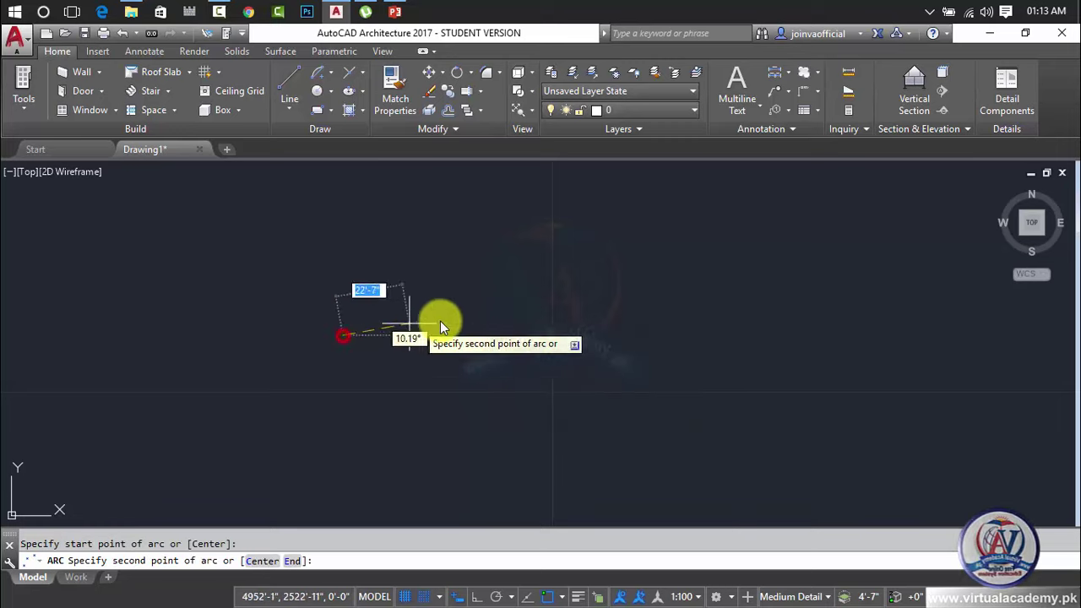
left_click(474, 263)
left_click(595, 324)
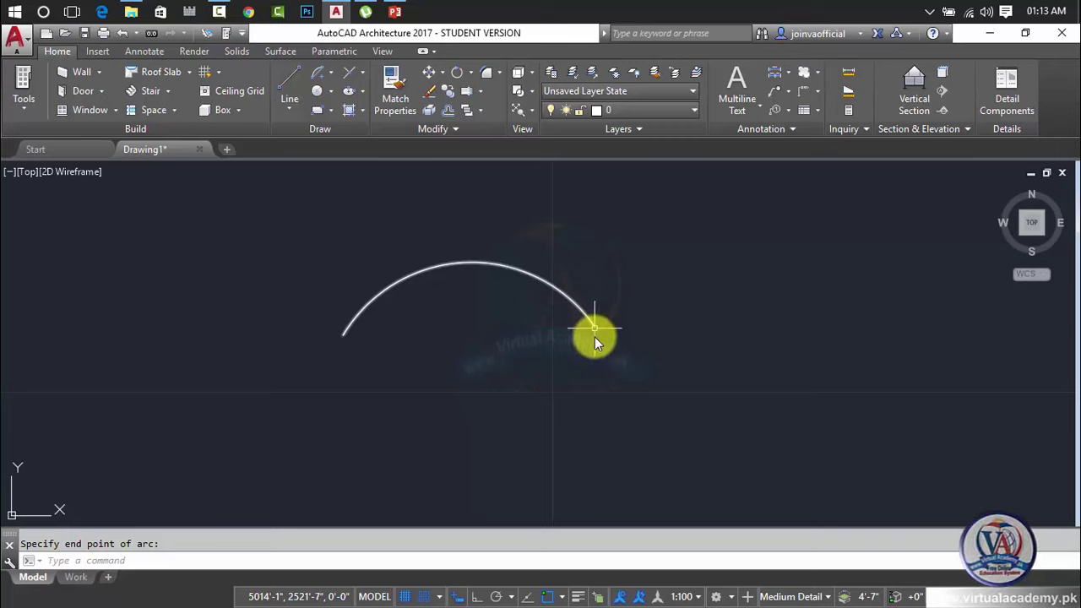
Step: Extend the three-point arc rightward with two Arc Continue segments, the first curving downward and the second upward, to form a wave
left_click(330, 72)
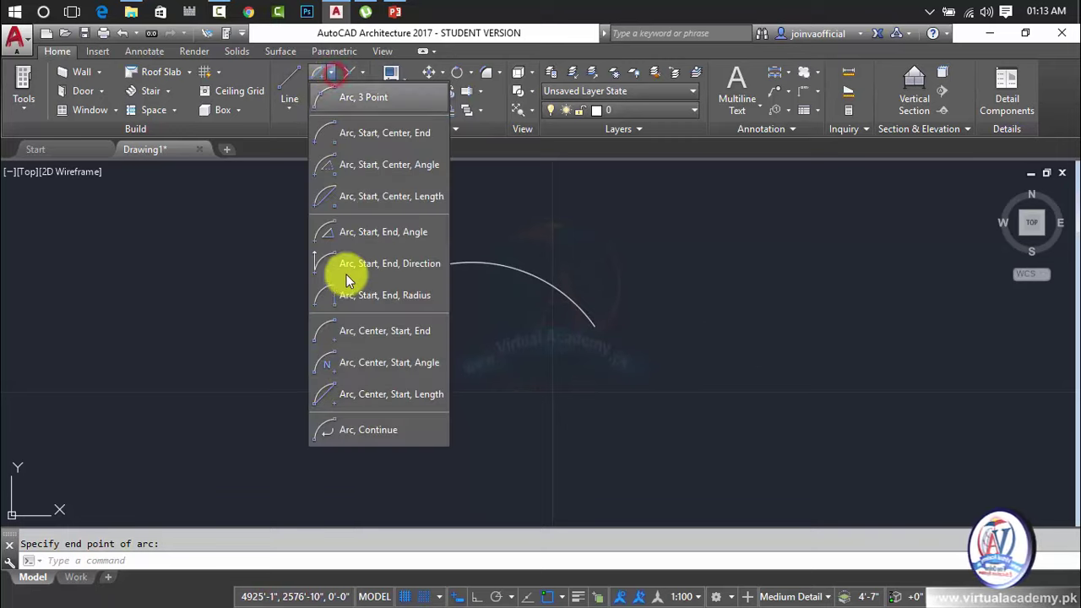
left_click(365, 430)
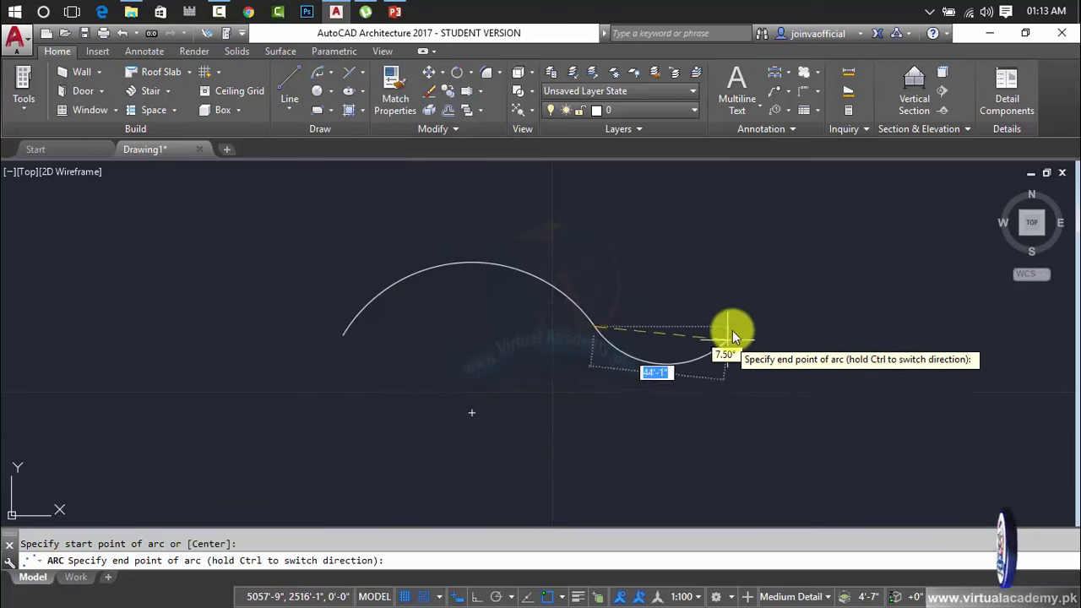
left_click(894, 315)
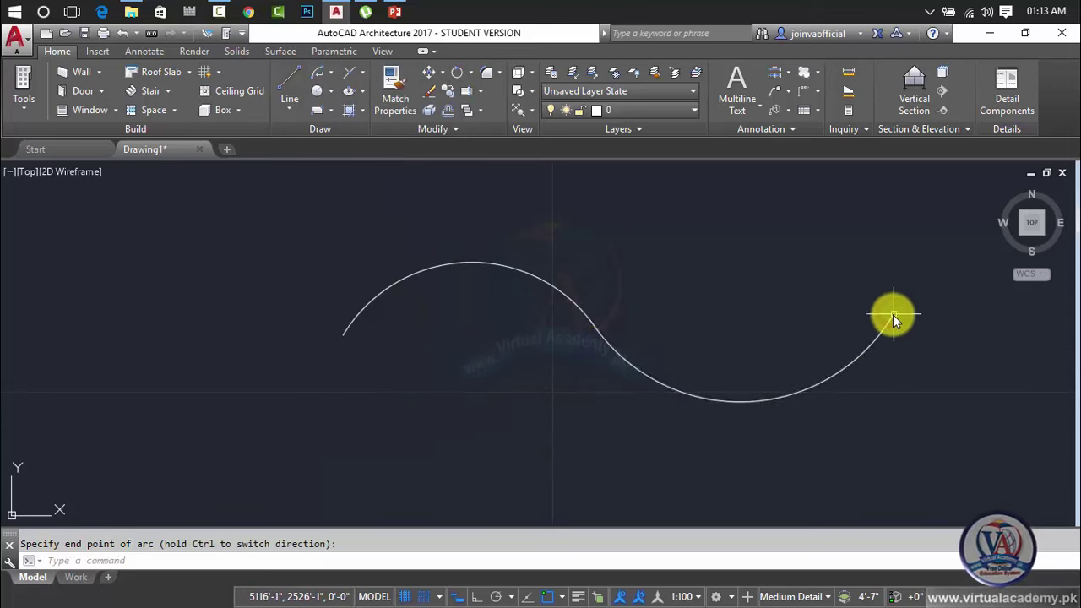
left_click(316, 73)
middle_click_drag(740, 219, 653, 366)
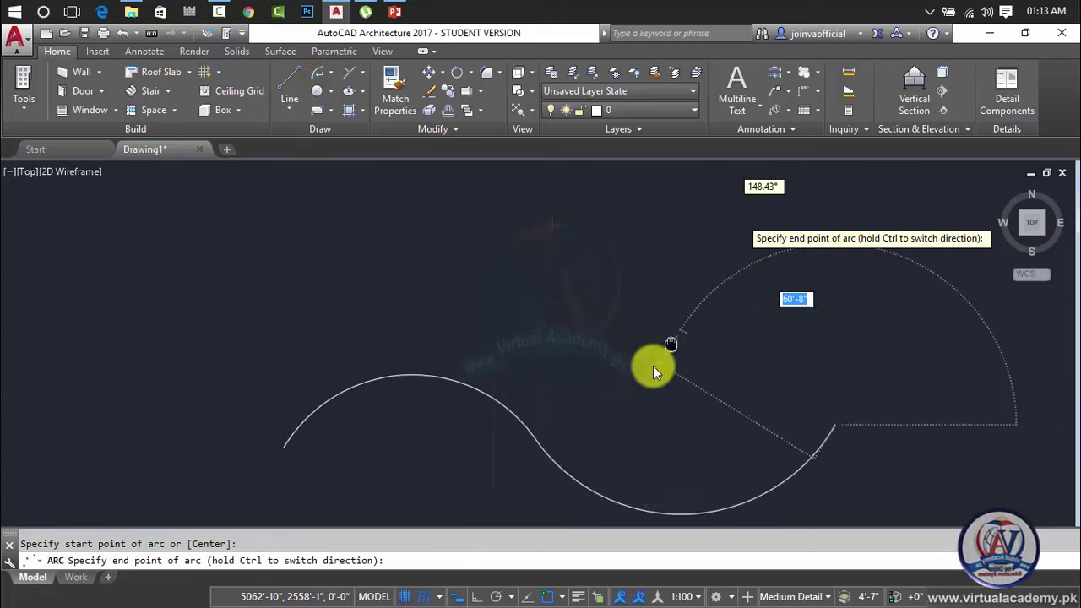
left_click(1010, 486)
Step: Erase all three connected arcs of the wave
scroll(899, 414, "down", 5)
left_click(999, 378)
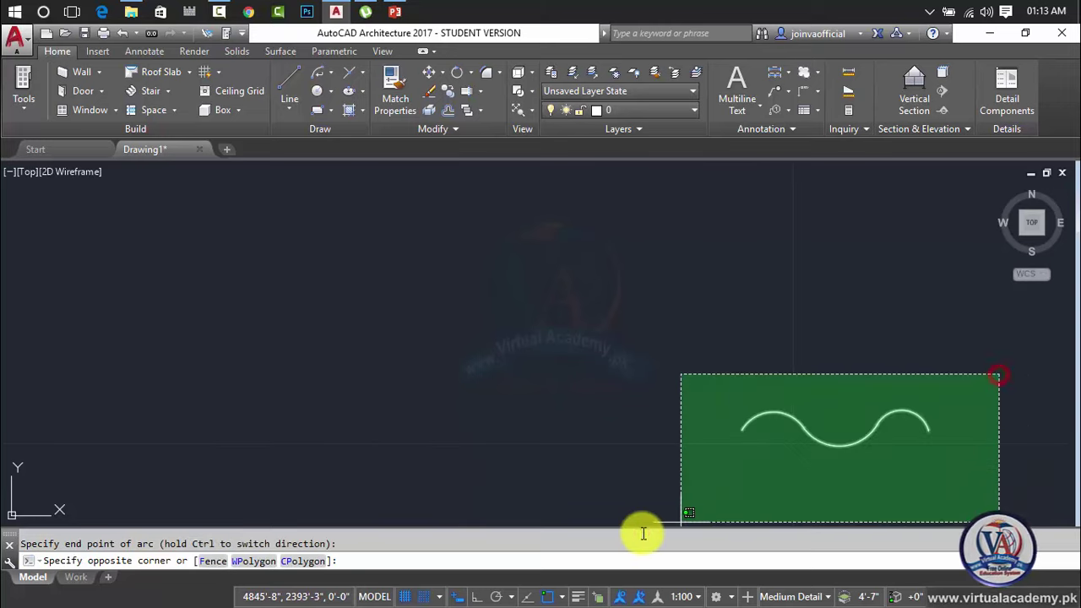
left_click(640, 495)
key("Delete")
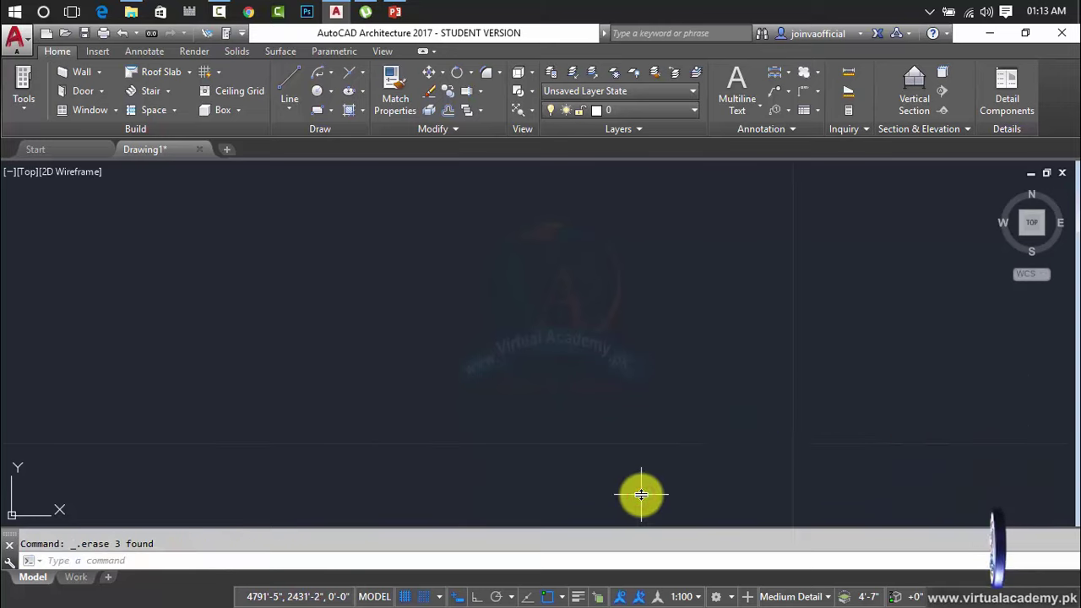